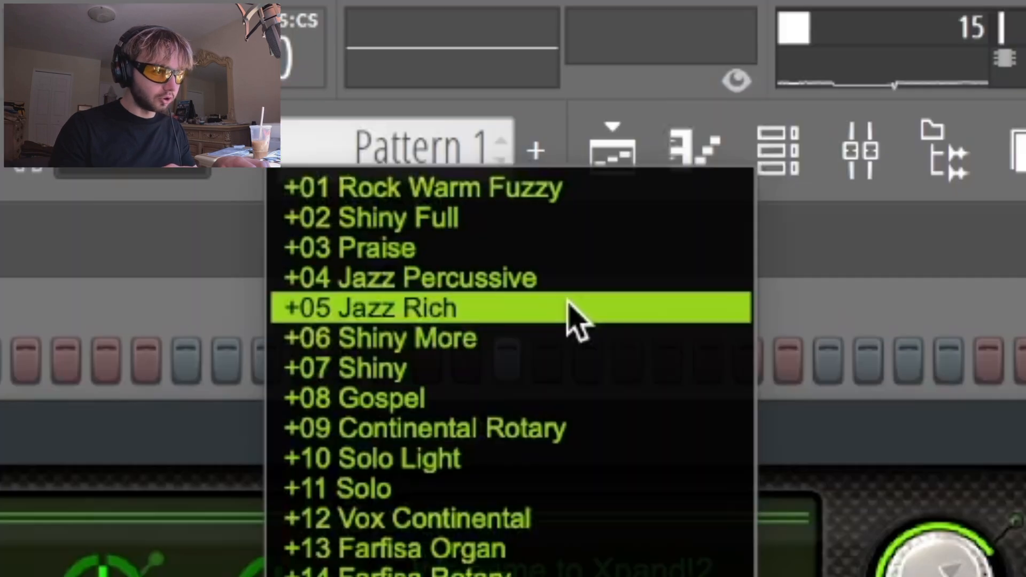
- Place the root notes D5, D#5 and D5 across bar 1 of the Xpand!2 piano roll
left_click(649, 84)
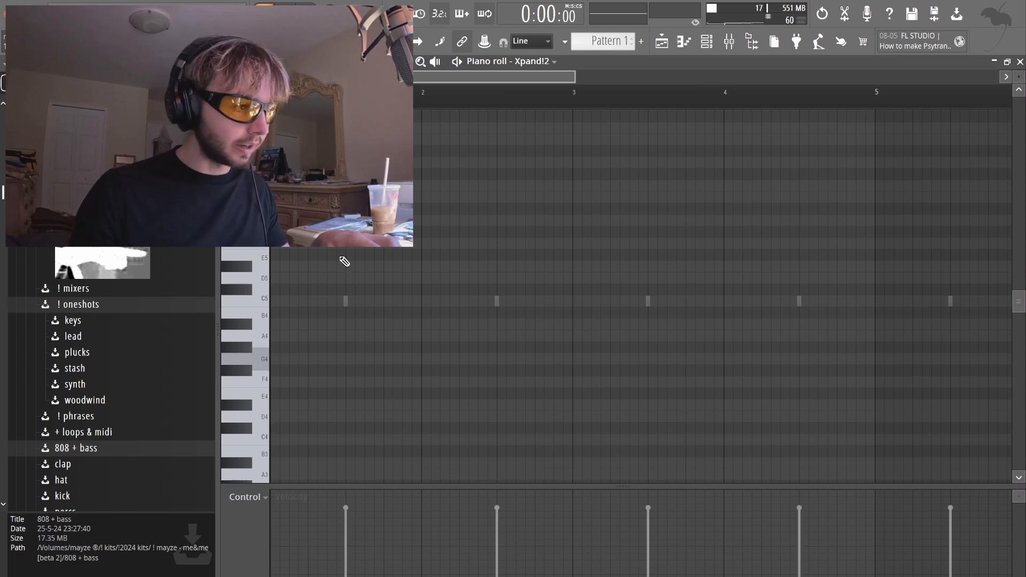
left_click(289, 278)
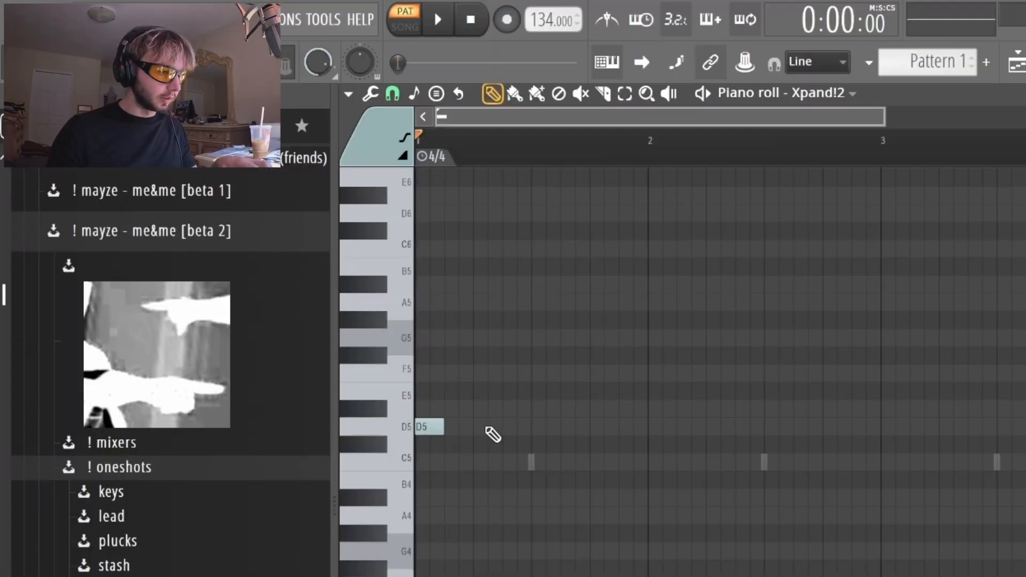
left_click(512, 407)
left_click_drag(611, 397, 590, 434)
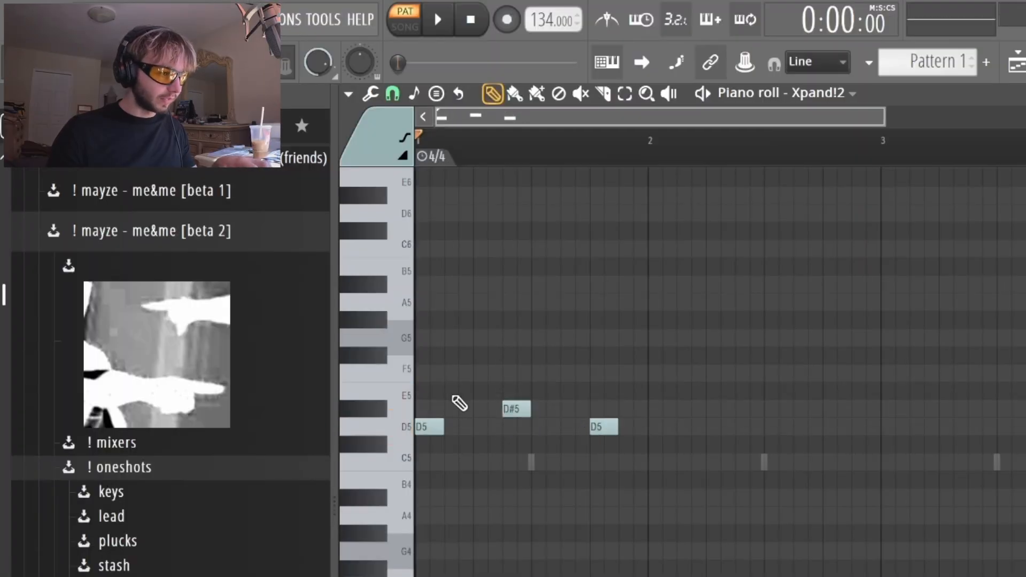
- Build a D minor chord on the first D5 by adding F5, A5 and an octave D6, and play it back
left_click_drag(427, 391, 399, 361)
left_click_drag(404, 314, 401, 293)
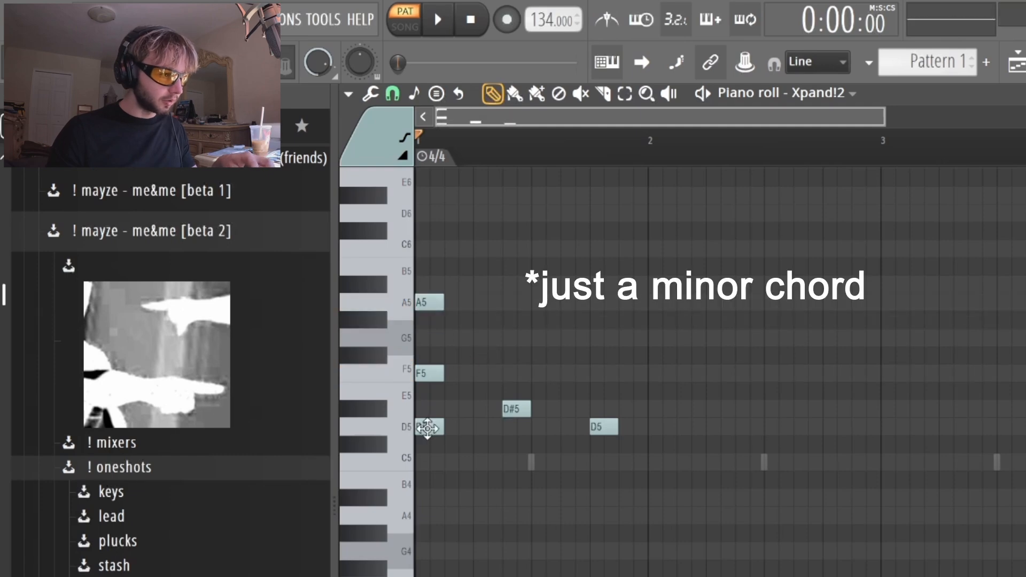
left_click(427, 428)
left_click_drag(428, 426, 428, 212)
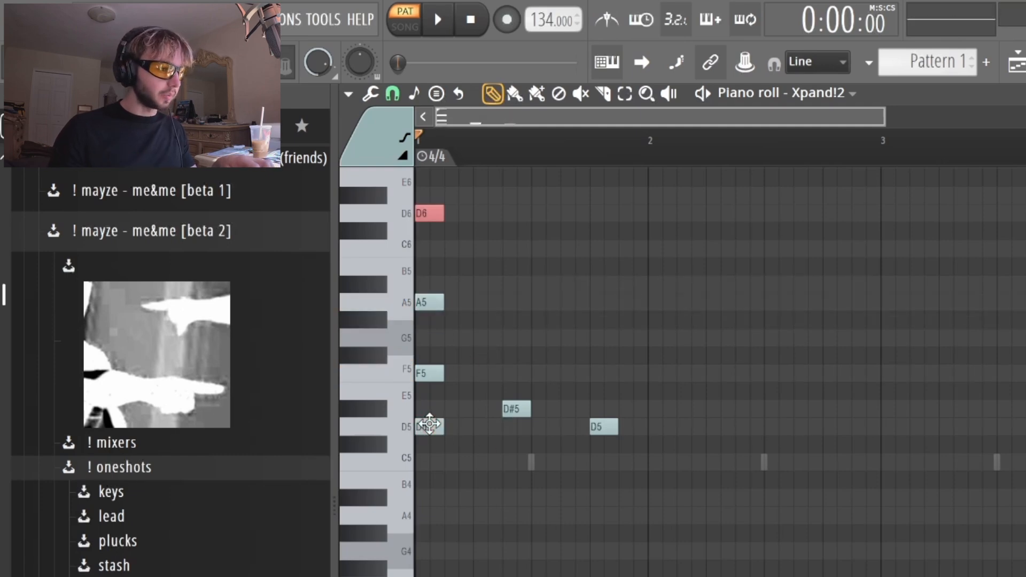
scroll(504, 405, "up", 2)
key("space")
key("space")
- Duplicate the first chord, raise its D5, F5 and D6 copies an octave slightly later than the A5, and delete the original F5
left_click_drag(297, 371, 281, 223)
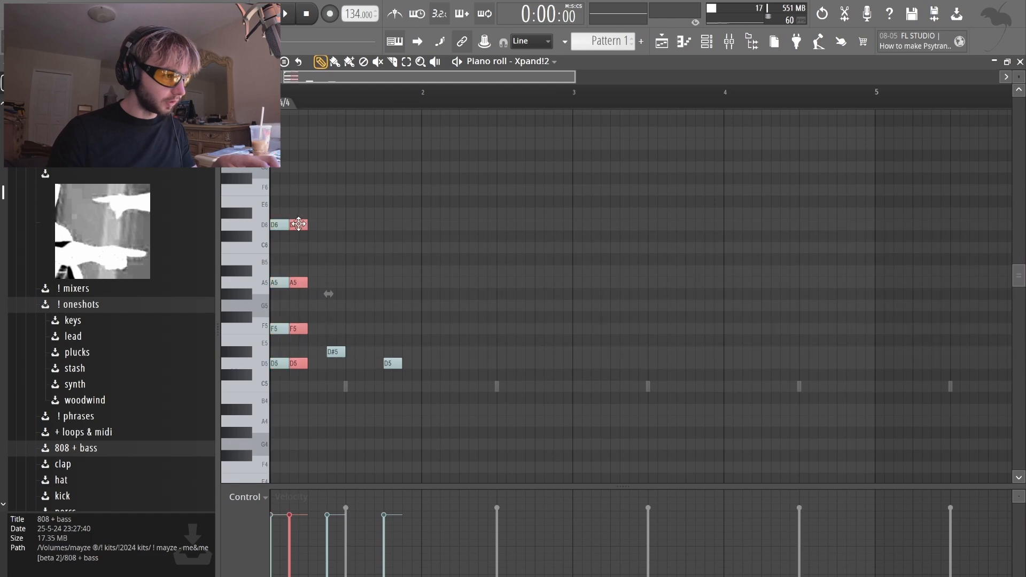
left_click_drag(297, 365, 306, 364)
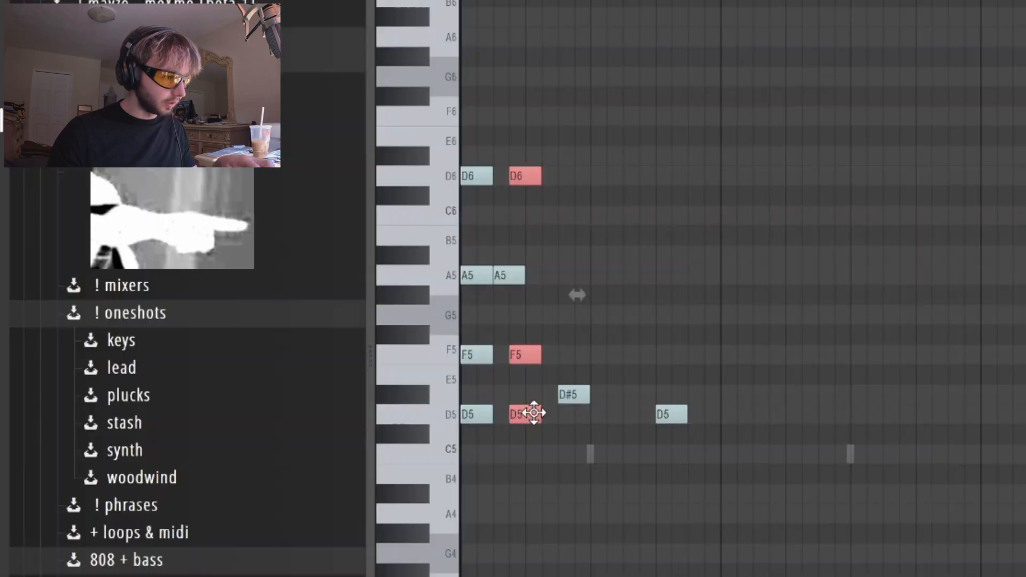
key("super+Up")
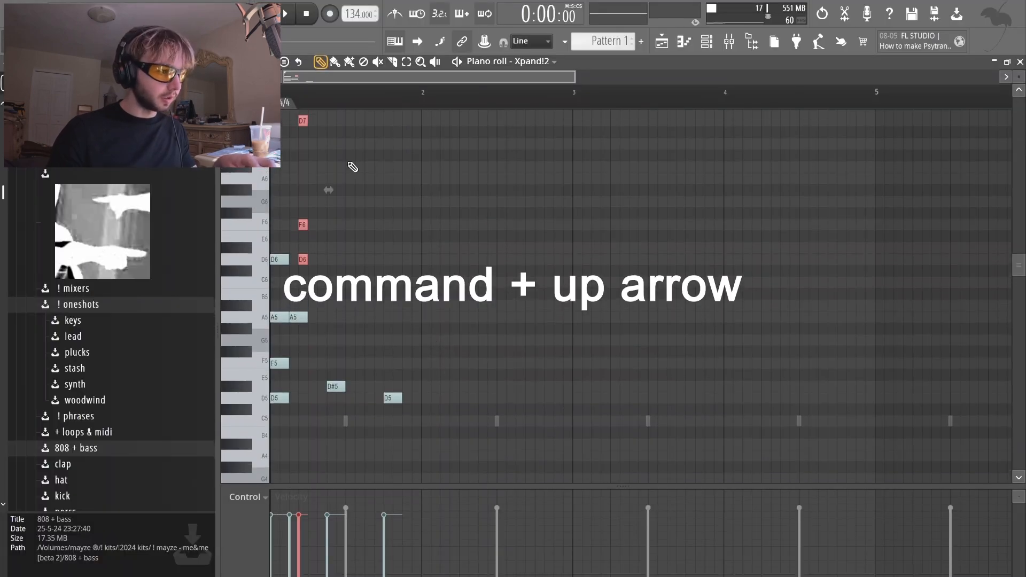
left_click(357, 182, "super")
key("space")
key("space")
right_click(285, 363)
key("space")
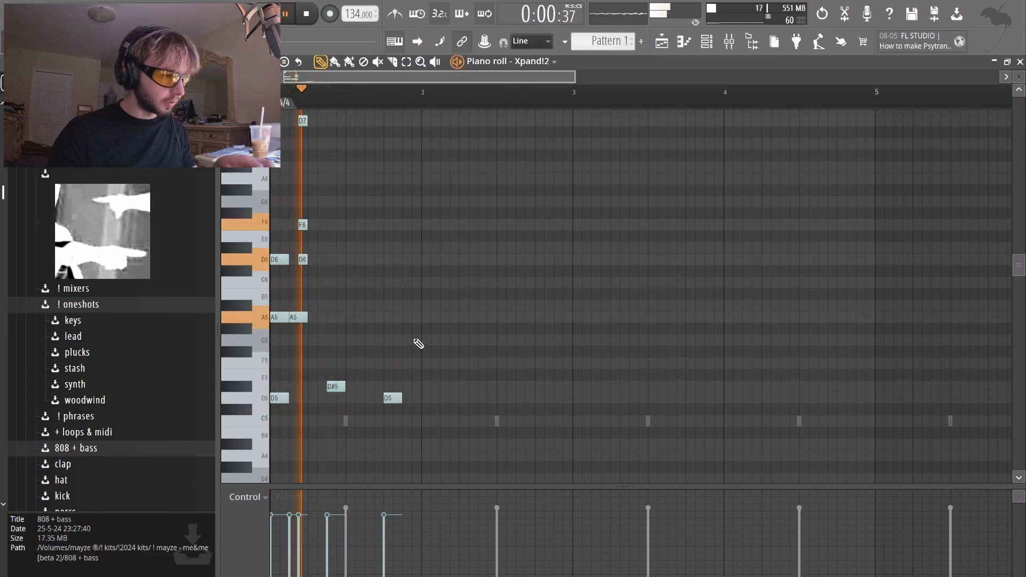
- Complete the chord on D#5 in bar 1 with G5, A#5 and D#6, and play it back
left_click_drag(329, 363, 330, 340)
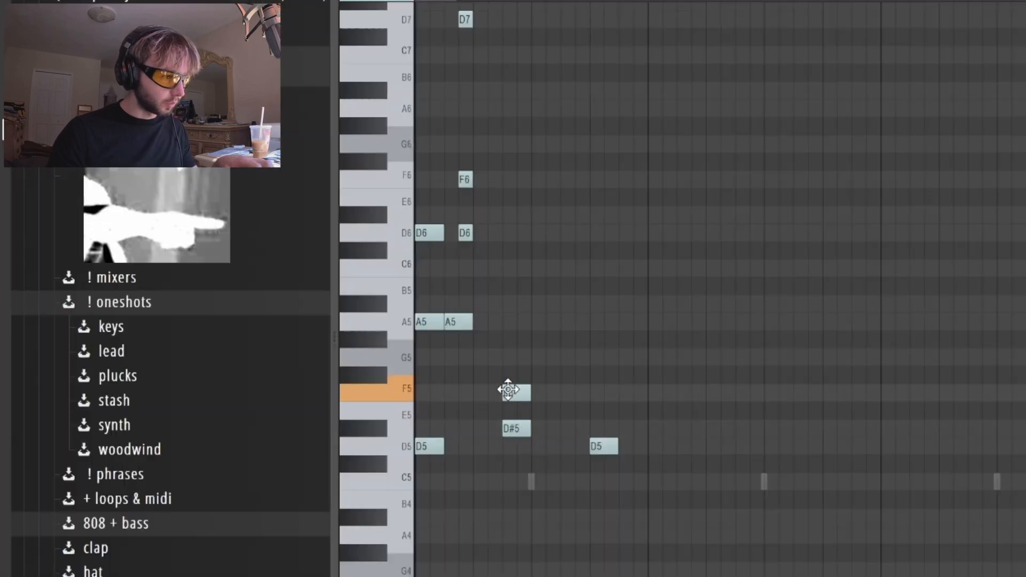
left_click(332, 326)
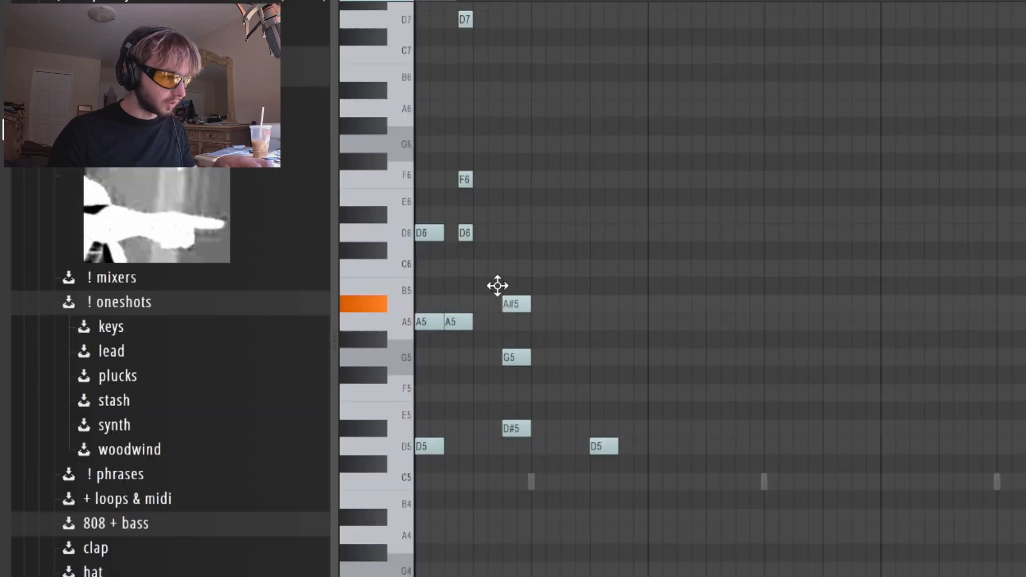
left_click_drag(500, 249, 500, 228)
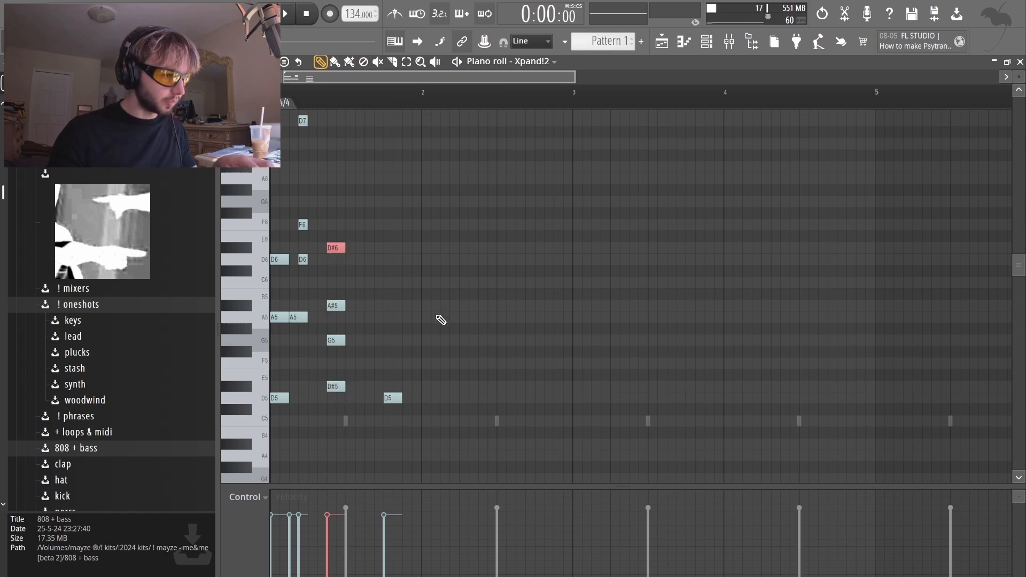
key("space")
key("space")
- Duplicate the D#5 chord as shorter notes in bar 1 and move the copied long A#5 slightly later
left_click_drag(340, 232, 345, 388)
key("ctrl+b")
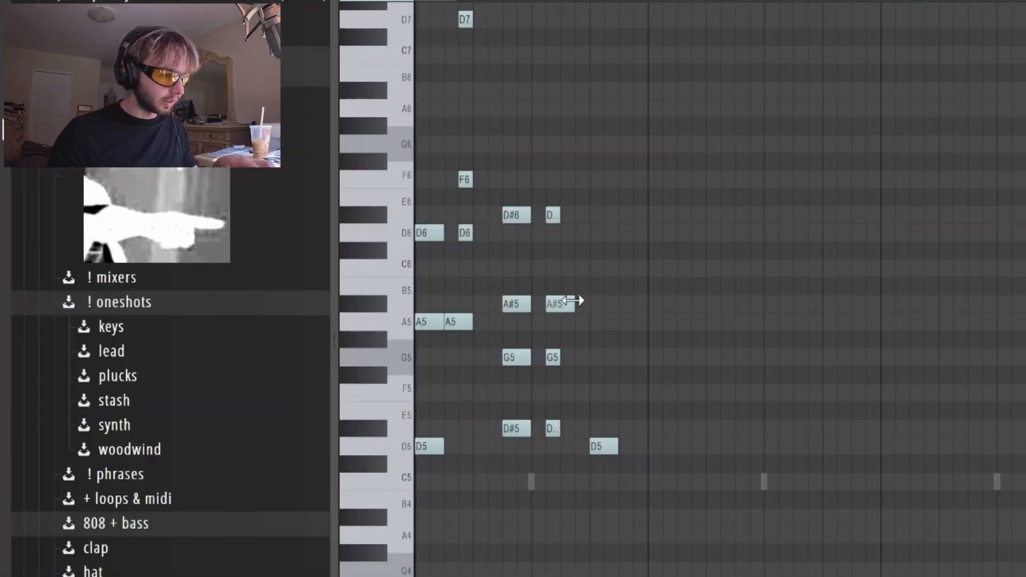
left_click_drag(566, 302, 583, 304)
key("space")
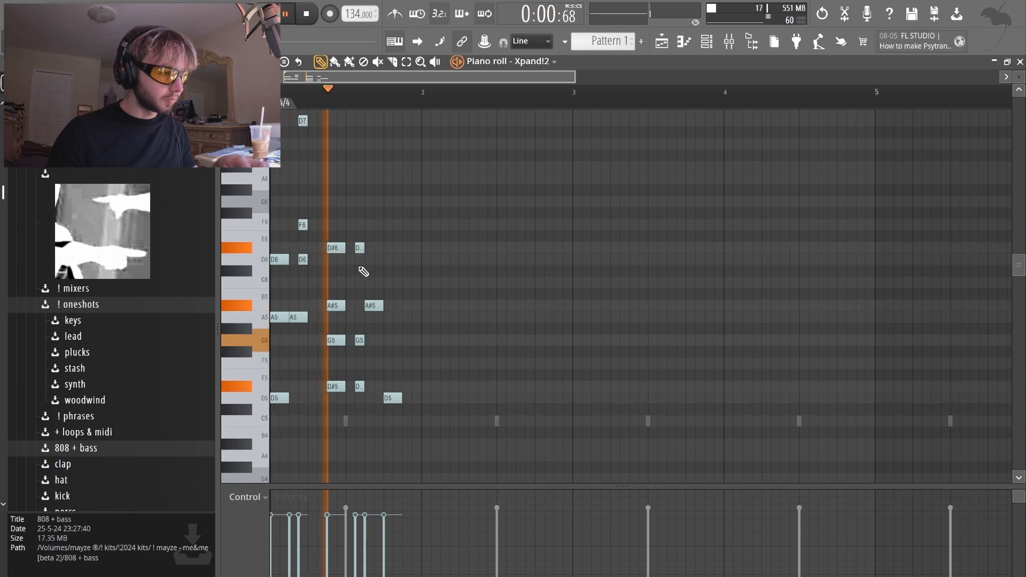
- Raise the short duplicated D#5, G5, A#5 and D#6 notes by one octave and play the phrase back
left_click_drag(550, 473, 553, 325)
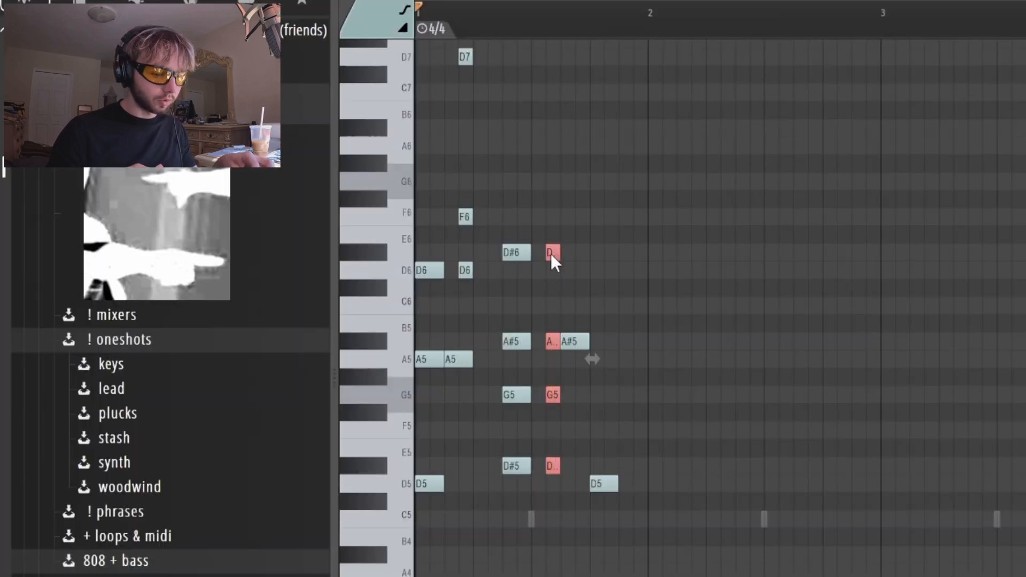
key("super+Up")
key("space")
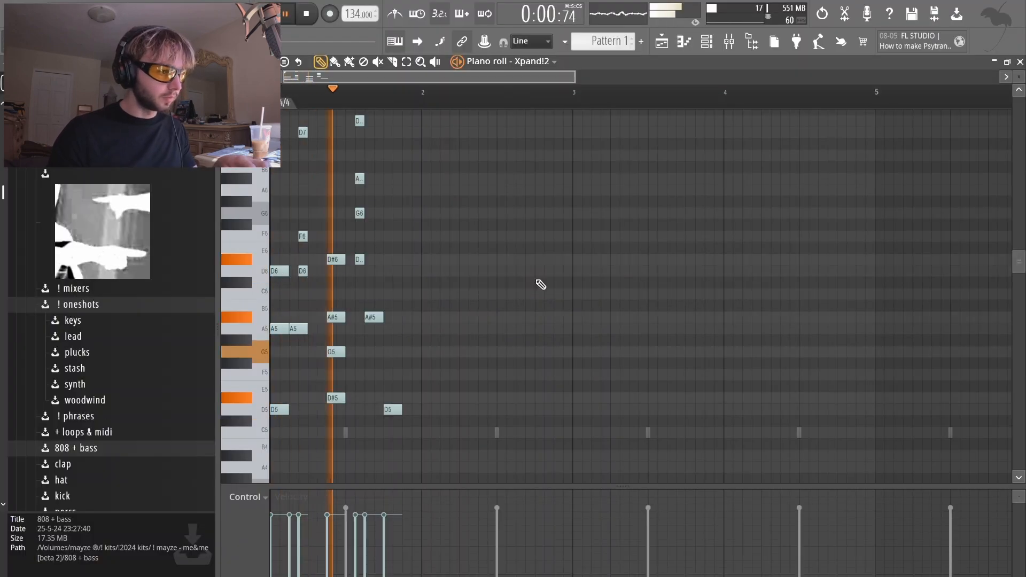
key("space")
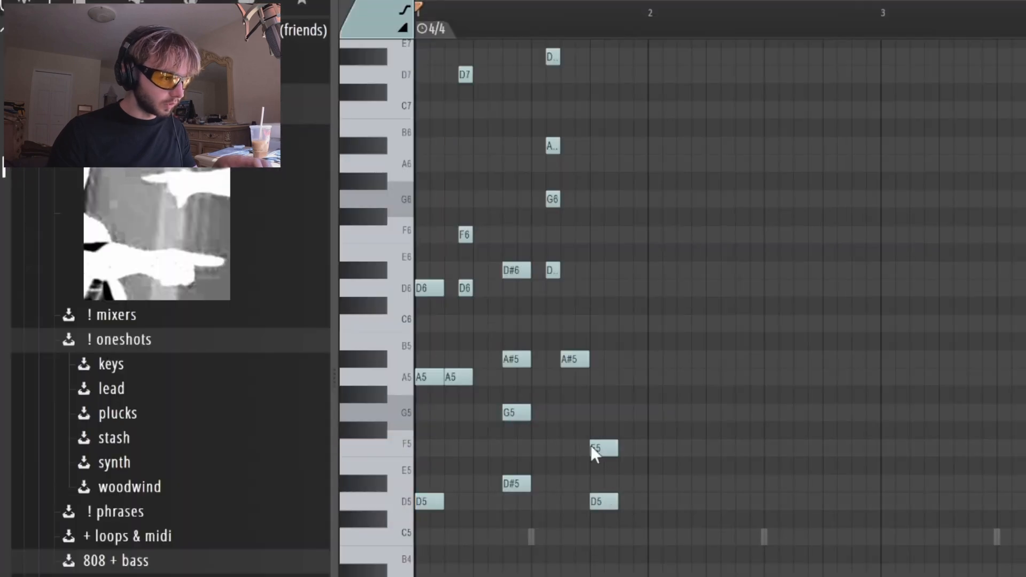
- Complete the chord on the last D5 of bar 1 with F5, A5 and D6, and play the phrase back
left_click_drag(593, 411, 593, 376)
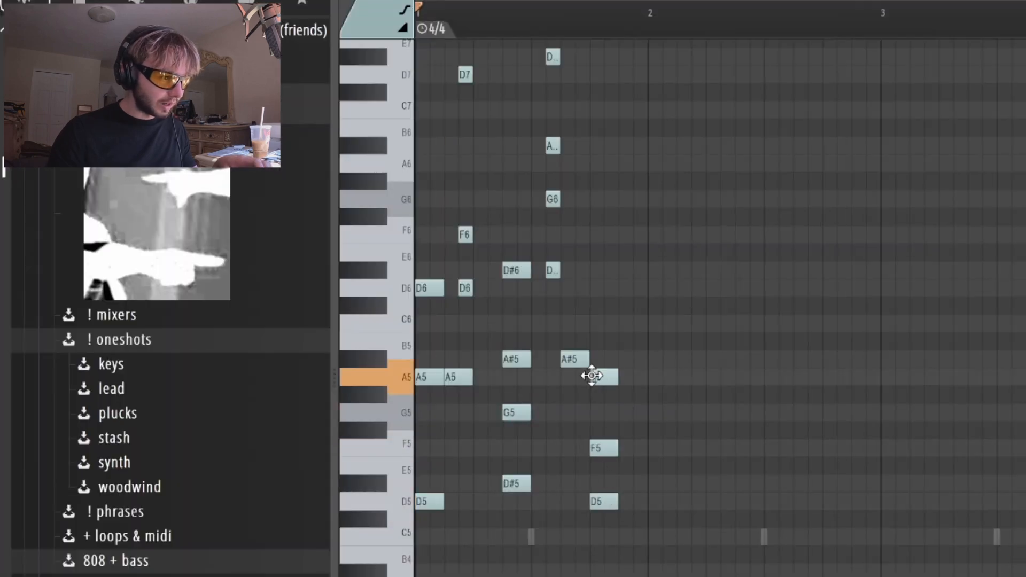
left_click(592, 320)
left_click_drag(594, 307, 592, 287)
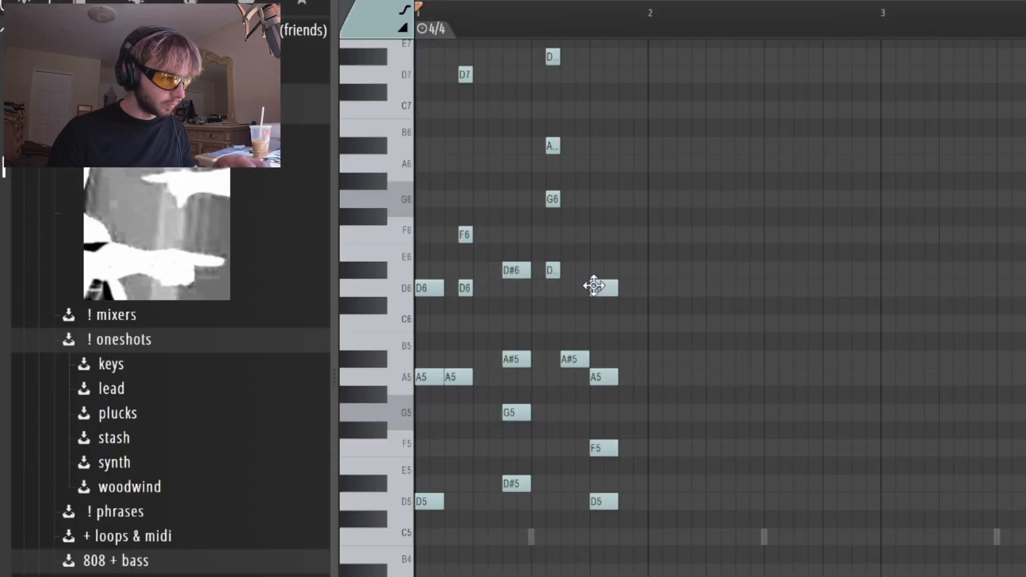
key("space")
- Repeat the bar 1 phrase at bar 3 and add a descending C5, A#4, A4 run in bar 2
left_click_drag(571, 332, 592, 330)
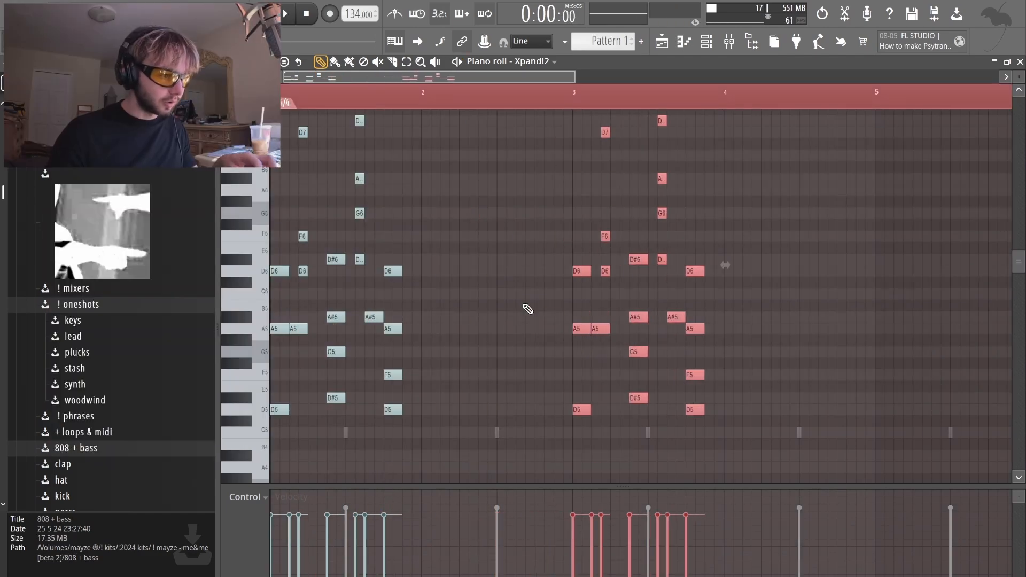
left_click(507, 431)
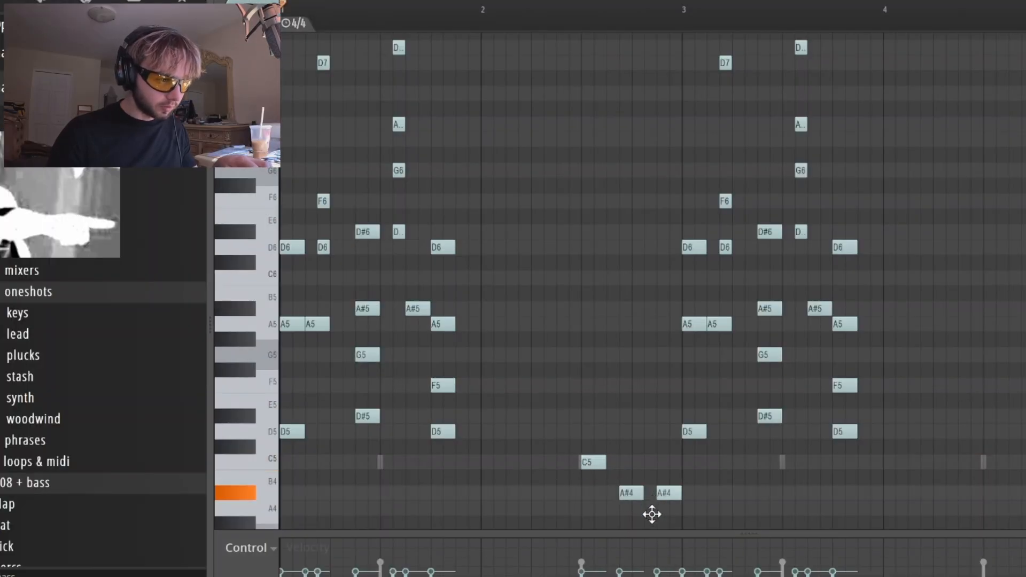
left_click_drag(652, 514, 653, 519)
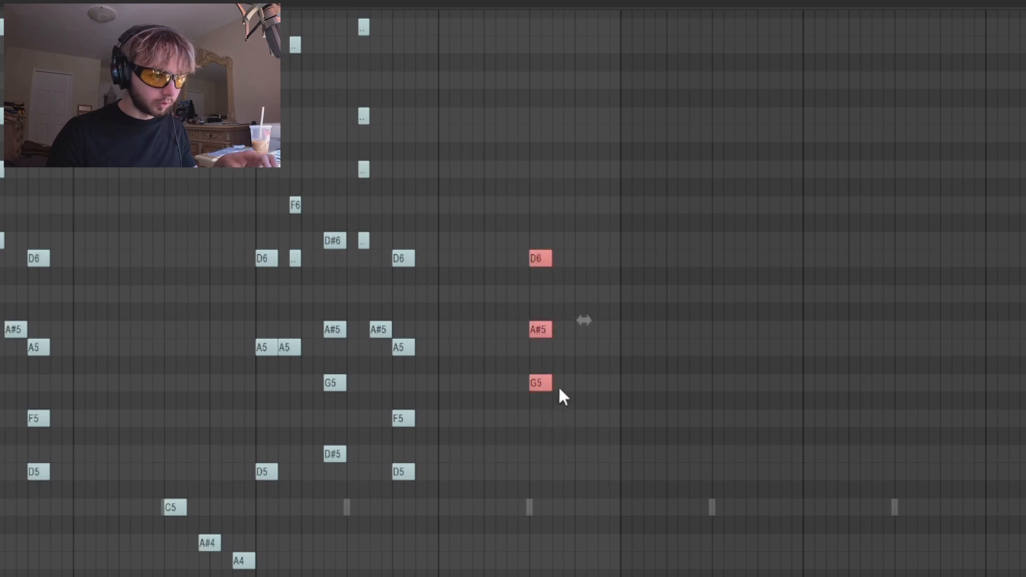
- Add a G5, A#5, D6 chord in bar 4 followed by F5 and A5, and play it back
left_click_drag(543, 389, 567, 397)
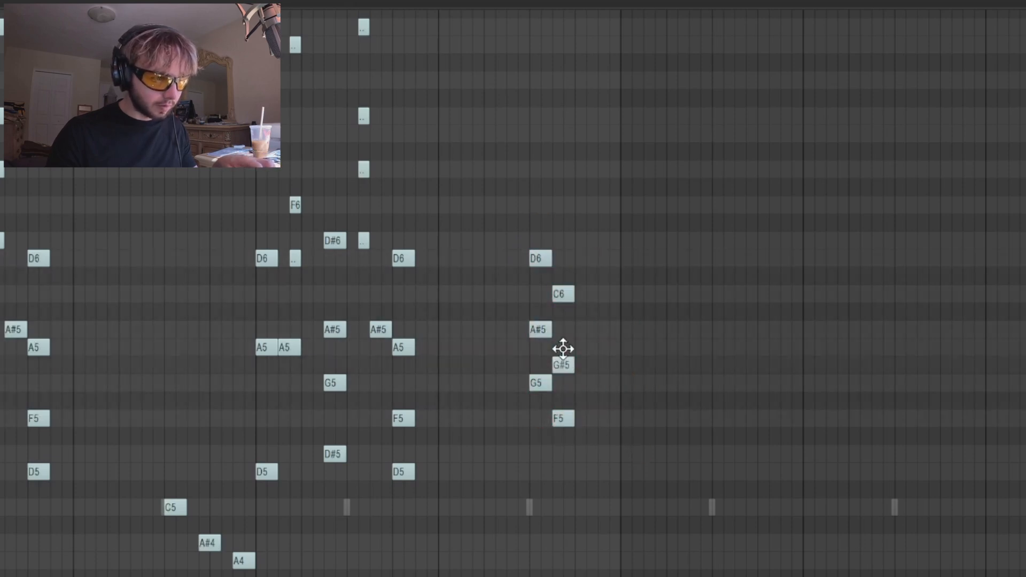
key("space")
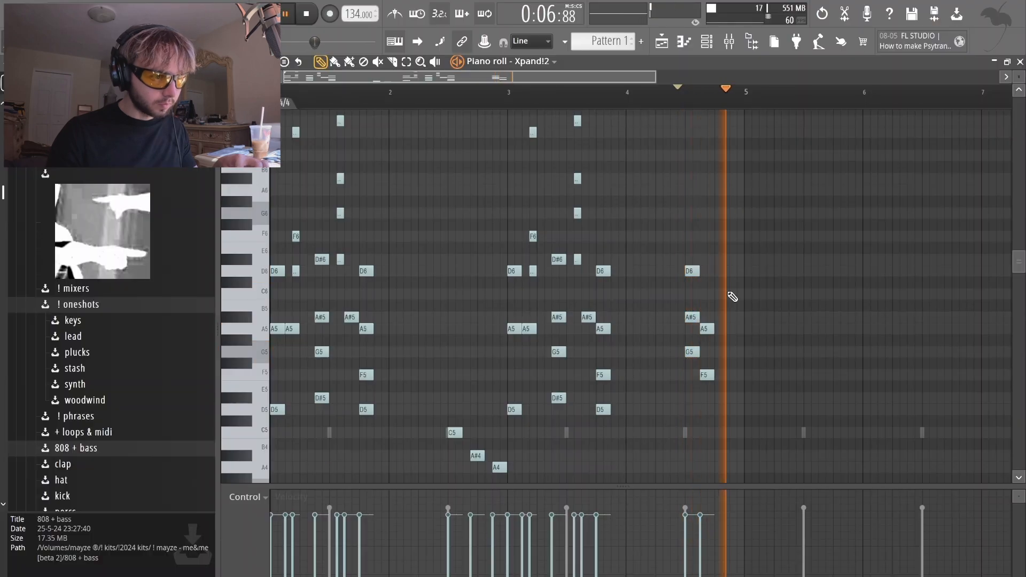
key("space")
- Rework the chords closing bar 4 to end on G5 and F5, and add a high line including C7 and A6
left_click(731, 318)
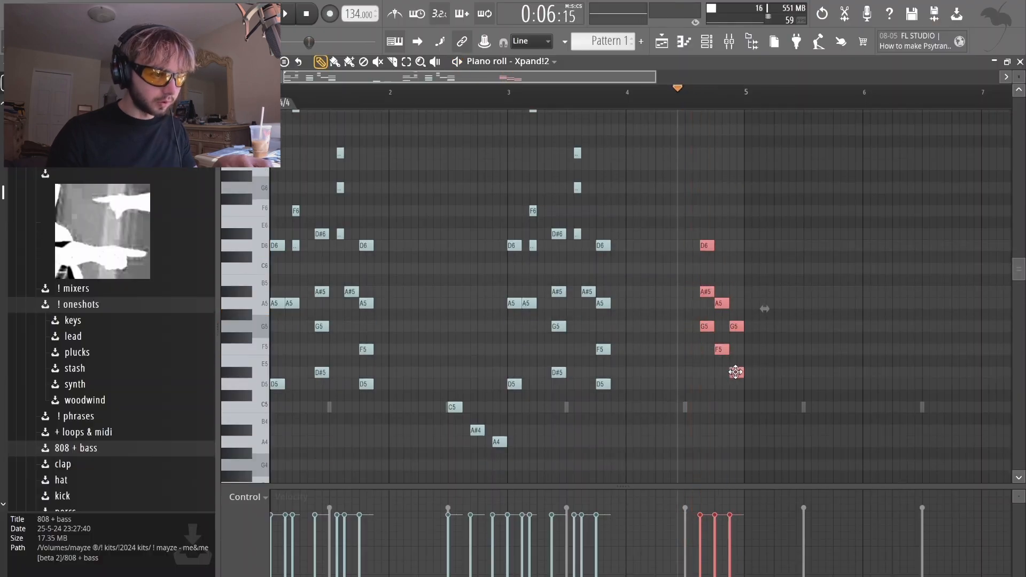
key("space")
left_click(721, 325)
key("space")
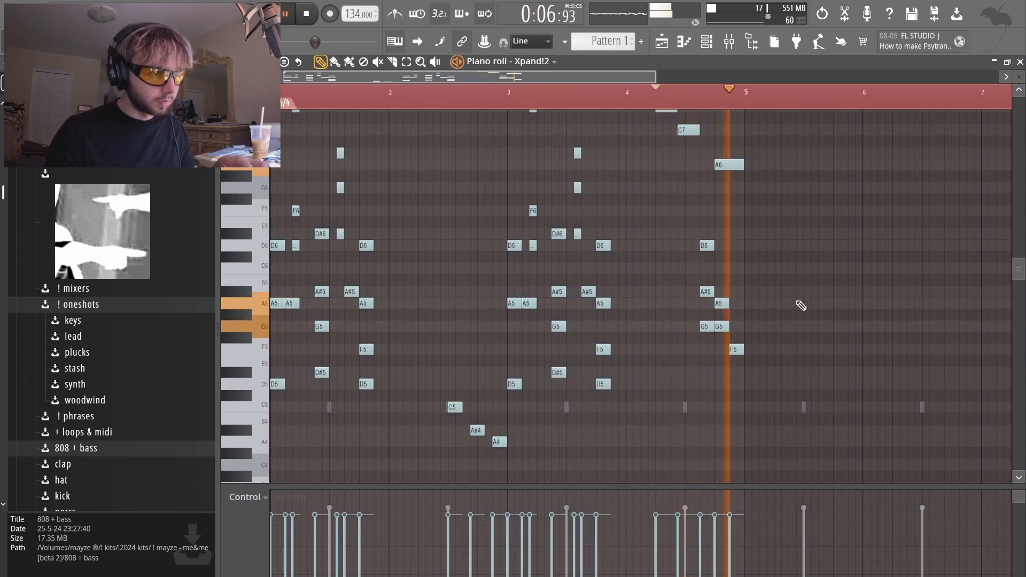
- Lower all the notes by one octave and duplicate the four-bar melody into bars 5 to 8
key("space")
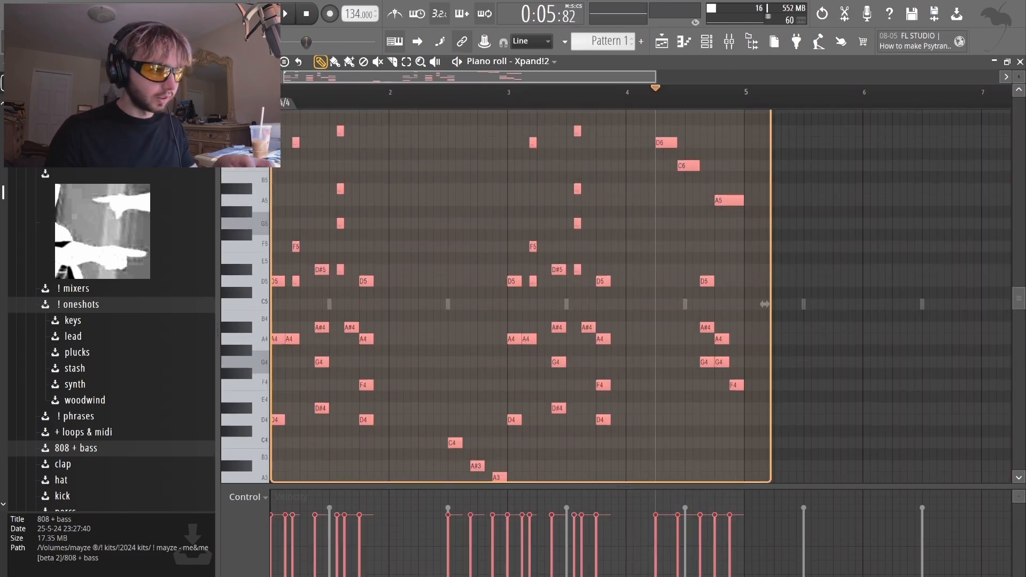
scroll(616, 193, "up", 2)
key("super+b")
key("space")
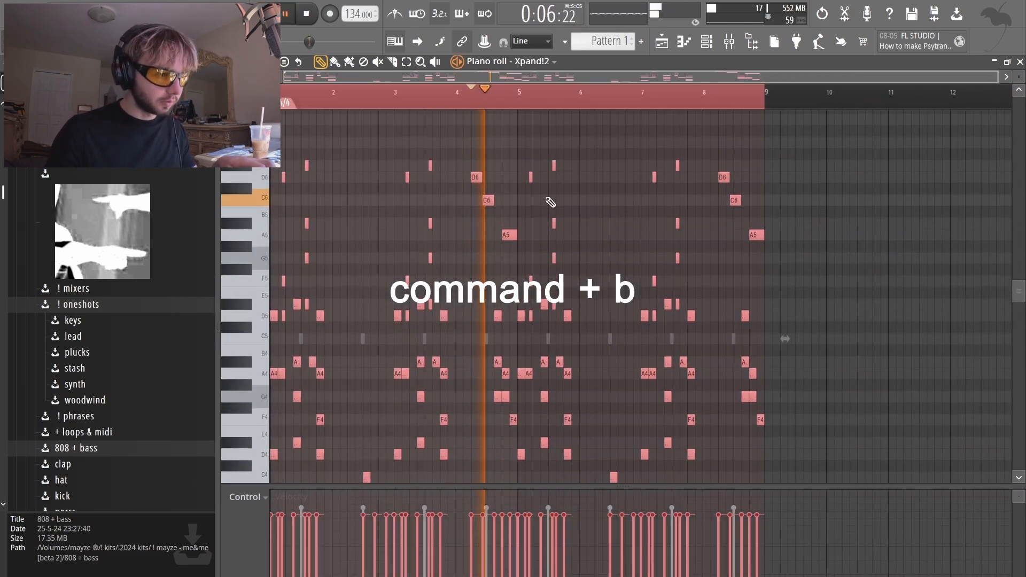
scroll(550, 202, "down", 3)
left_click(585, 222, "super")
scroll(591, 215, "up", 1)
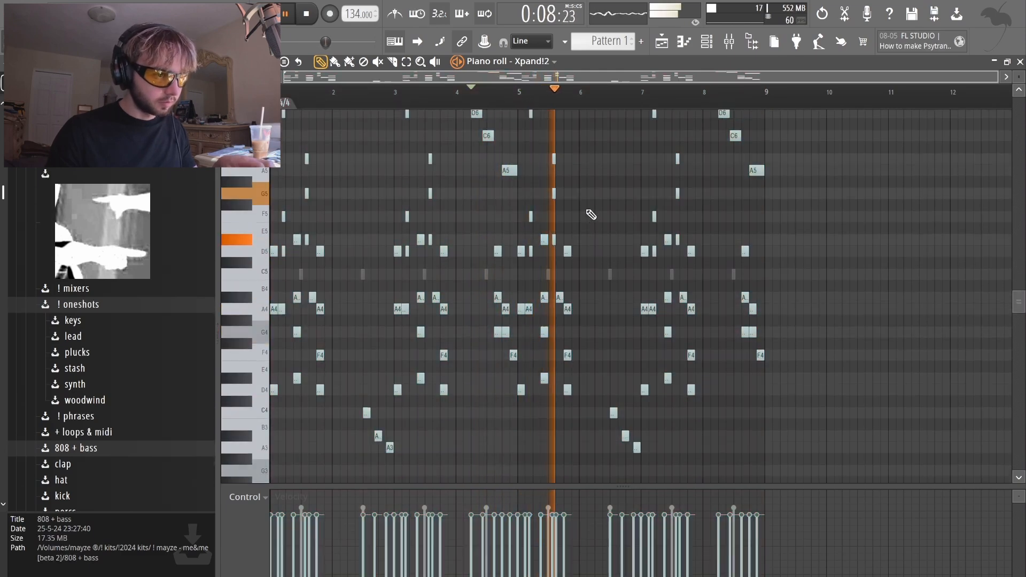
- Flip the high D6, C6 and A5 notes in bar 8 horizontally, with the start time preserved
scroll(591, 214, "up", 2)
left_click_drag(714, 155, 811, 243)
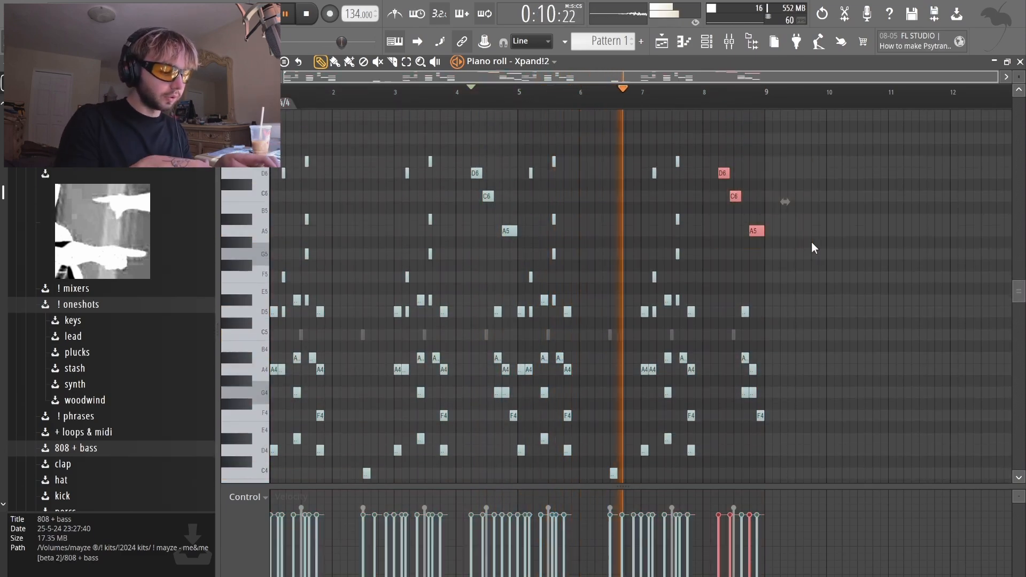
key("alt+y")
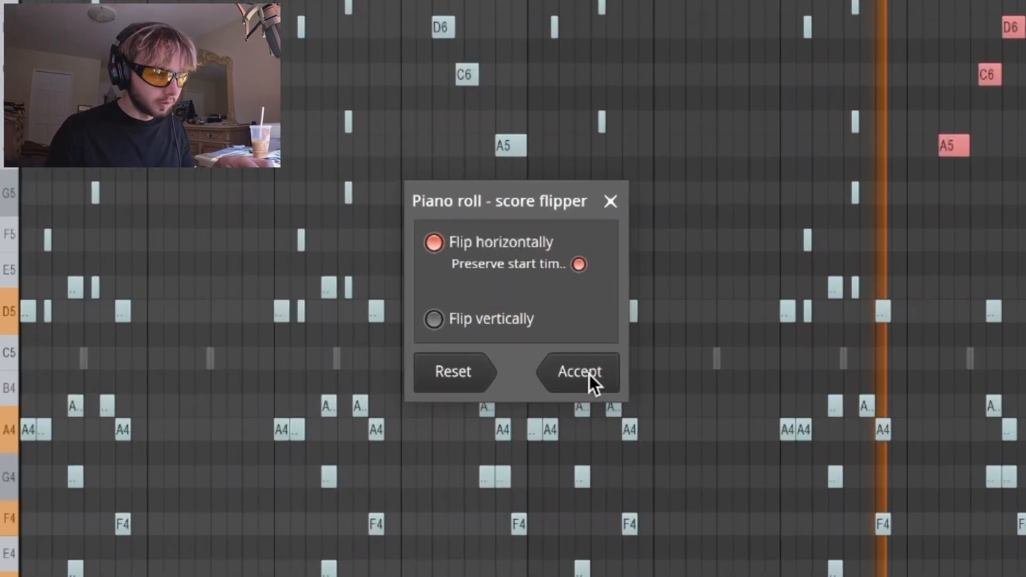
left_click(588, 374)
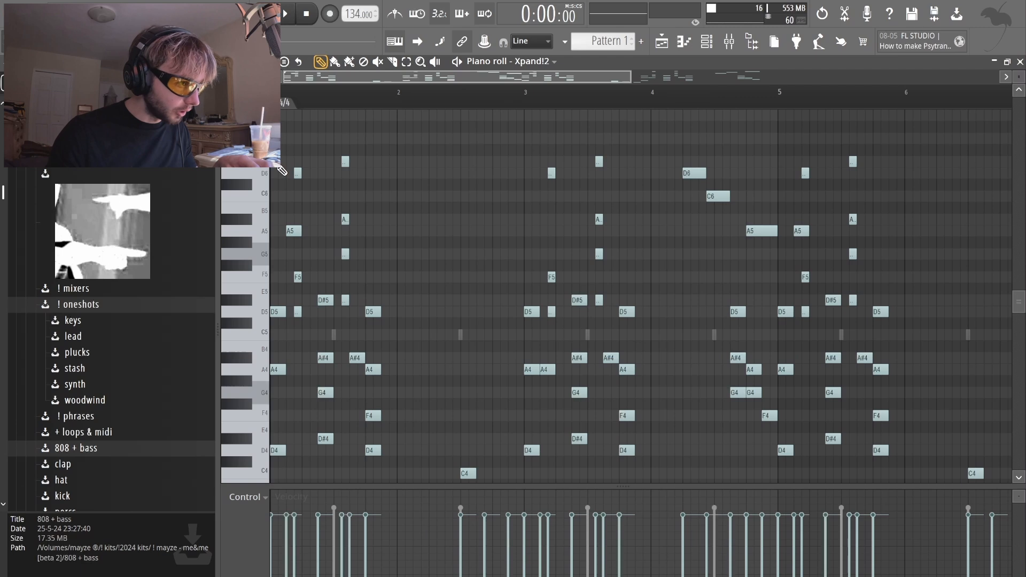
- Delete the highest short note in the middle of bar 1 and play the melody back
scroll(281, 169, "down", 1)
key("space")
right_click(346, 129)
key("space")
key("space")
scroll(571, 166, "down", 1)
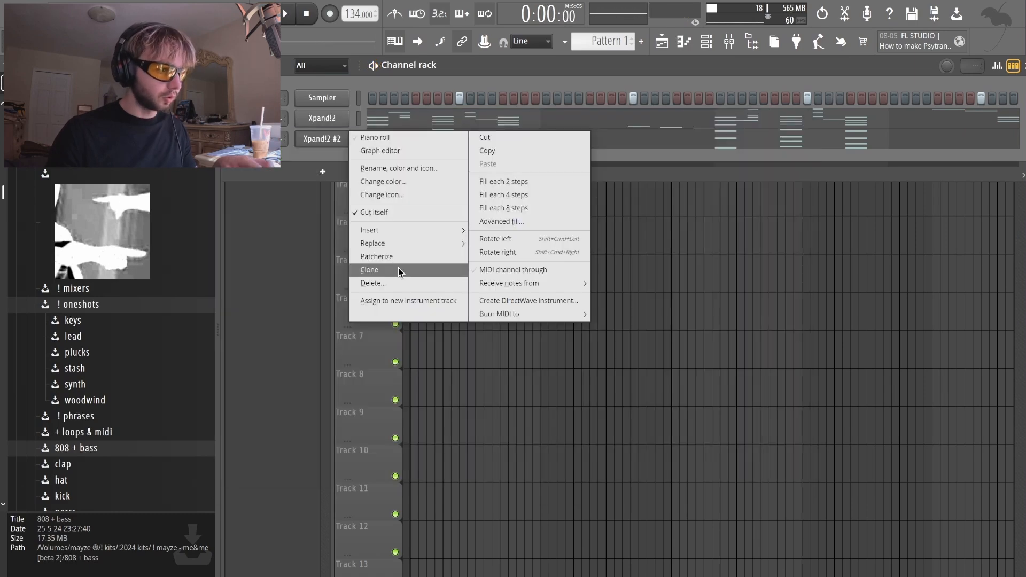
- Clone the Xpand!2 #2 channel and load the 16 Resonating Lead preset in the new instrument
left_click(621, 165)
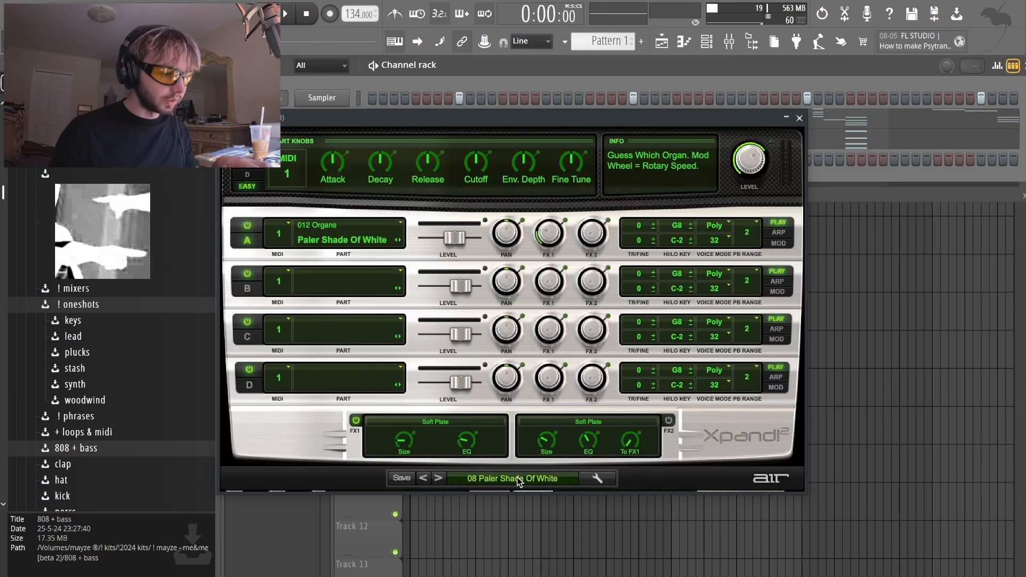
left_click(519, 481)
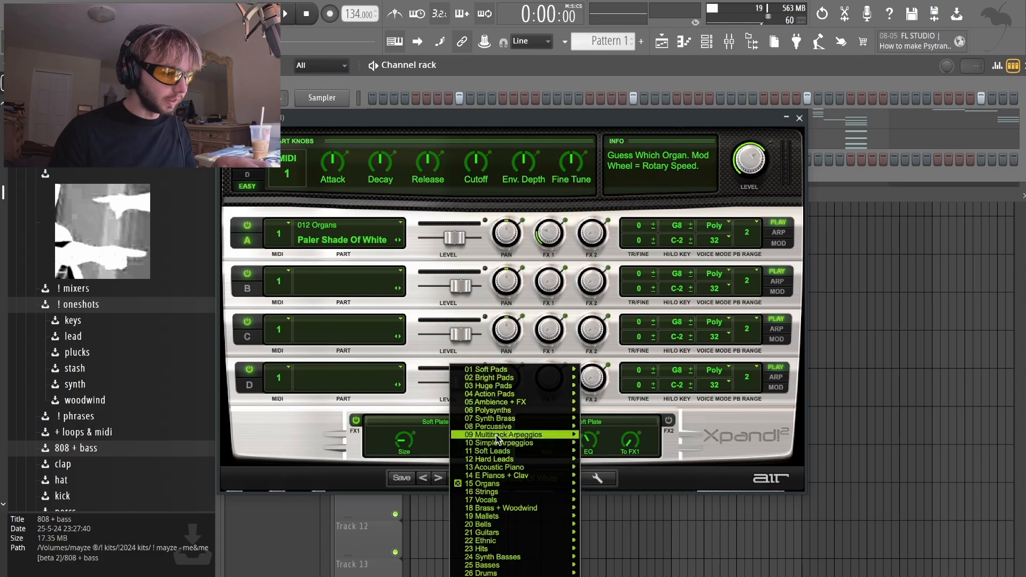
left_click(513, 460)
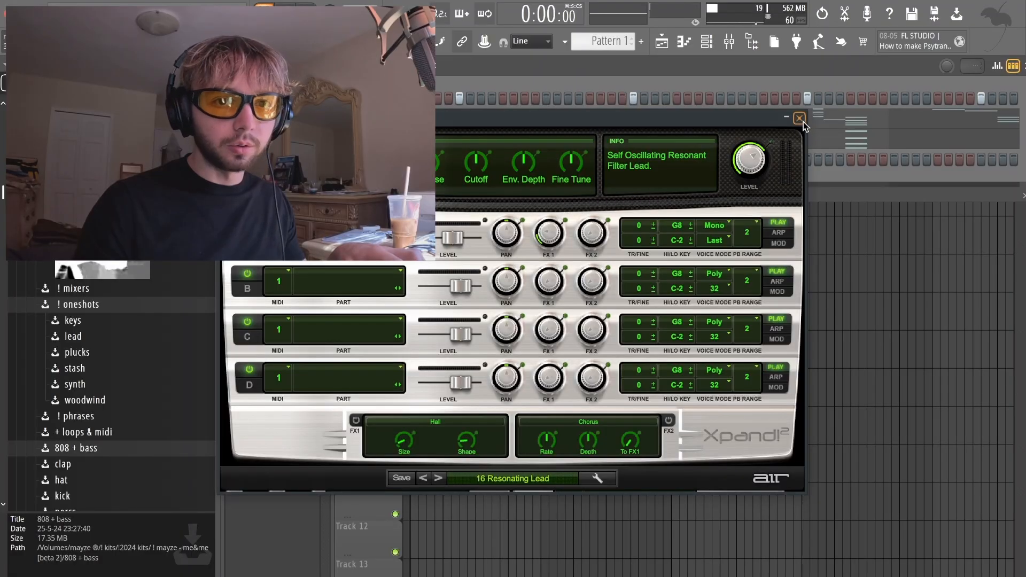
left_click(803, 122)
- In the Xpand!2 #3 piano roll, place D5, D#5 and D5 in bar 1 and A4, C5, D5 and A5 in bar 2
left_click(684, 43)
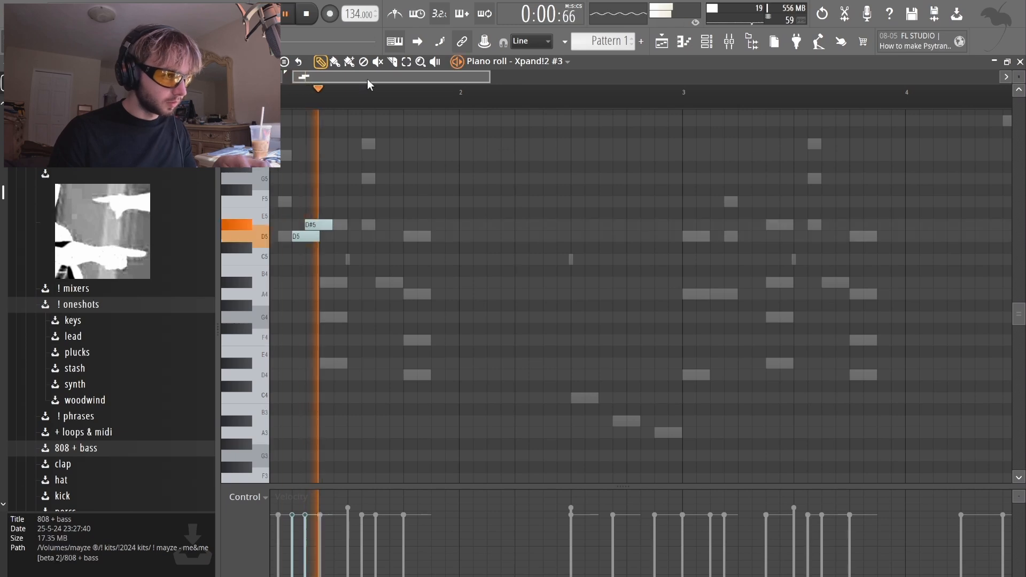
left_click_drag(367, 80, 355, 79)
left_click(444, 236)
key("ctrl+a")
left_click(608, 266, "ctrl")
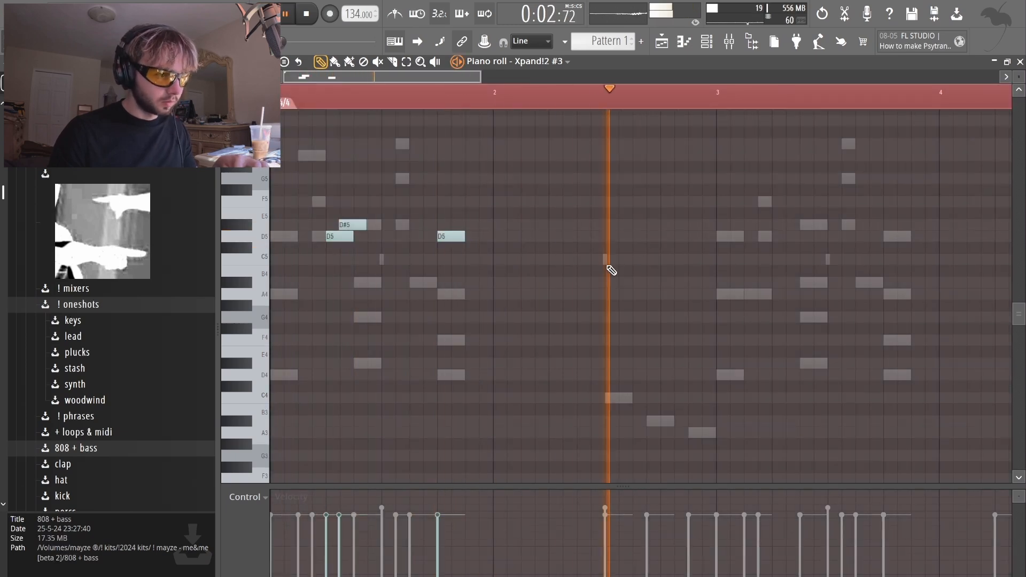
left_click(633, 237)
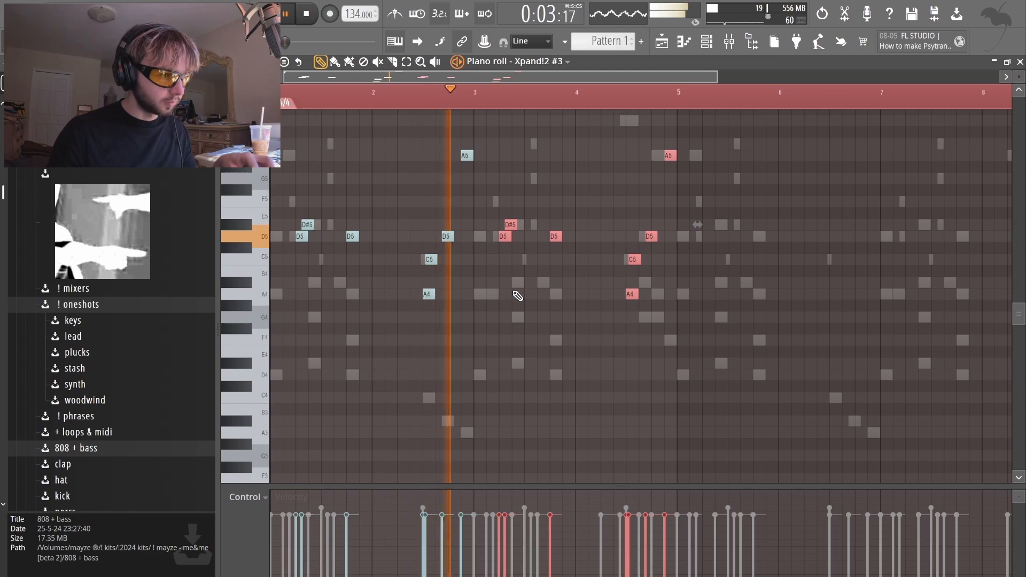
- Repeat the two-bar phrase in bars 3 and 4 and raise the A4, C5 and D5 notes in bar 4 by one octave
left_click(516, 290, "ctrl")
key("ctrl+a")
left_click(517, 290, "ctrl")
left_click_drag(614, 220, 671, 316)
key("ctrl+Up")
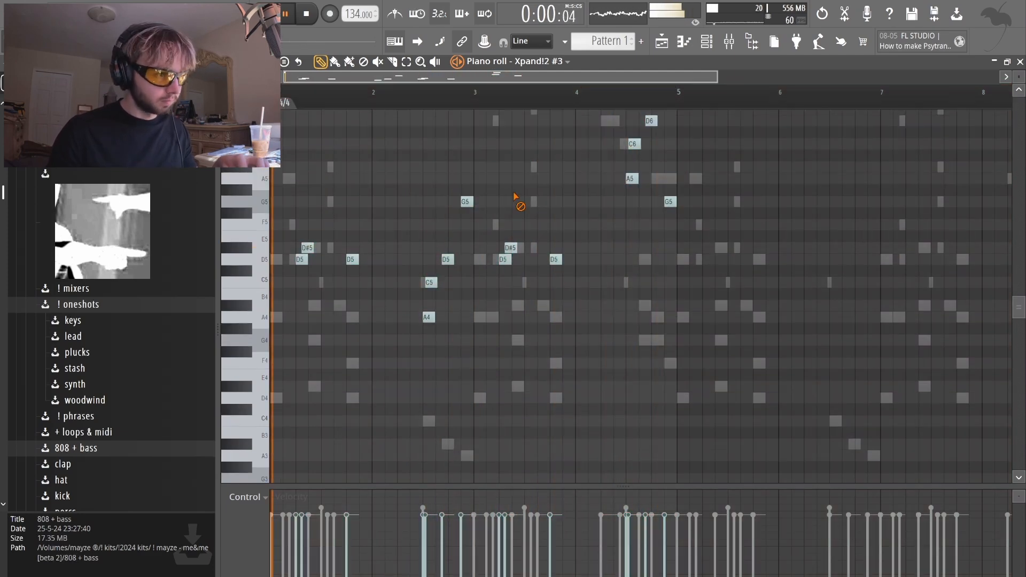
- Delete the A4, C5, D5 and G5 notes in bar 2 and duplicate the four-bar part into bars 5 to 8
right_click(467, 202)
right_click(448, 259)
right_click(429, 317)
right_click(431, 283)
key("ctrl+a")
left_click_drag(350, 262, 758, 265)
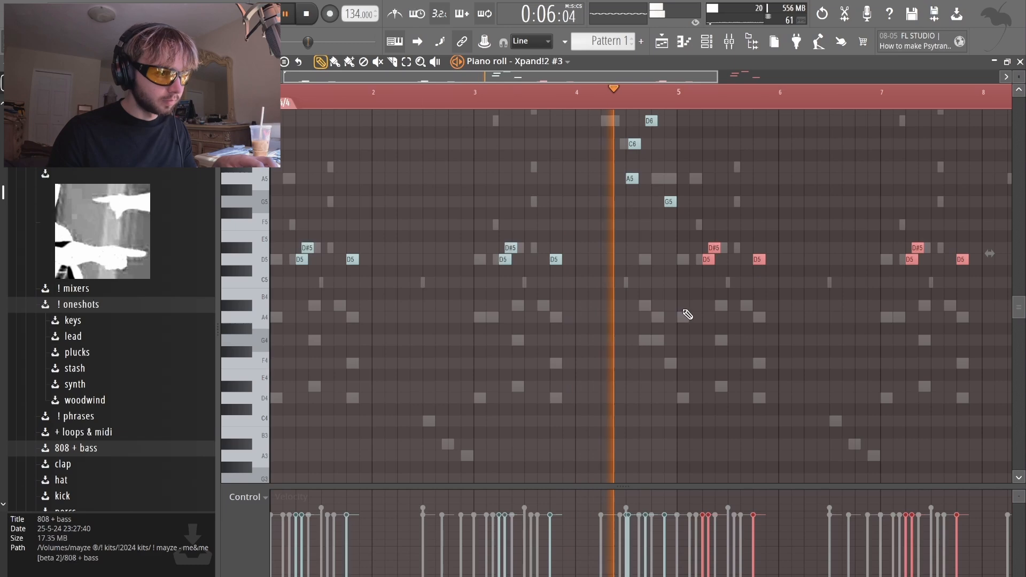
- Stop playback and cut the high phrases in bars 4 and 8 out of the Xpand!2 #3 part
right_click(686, 314)
key("space")
scroll(686, 315, "down", 1)
left_click_drag(516, 110, 934, 214)
key("super+x")
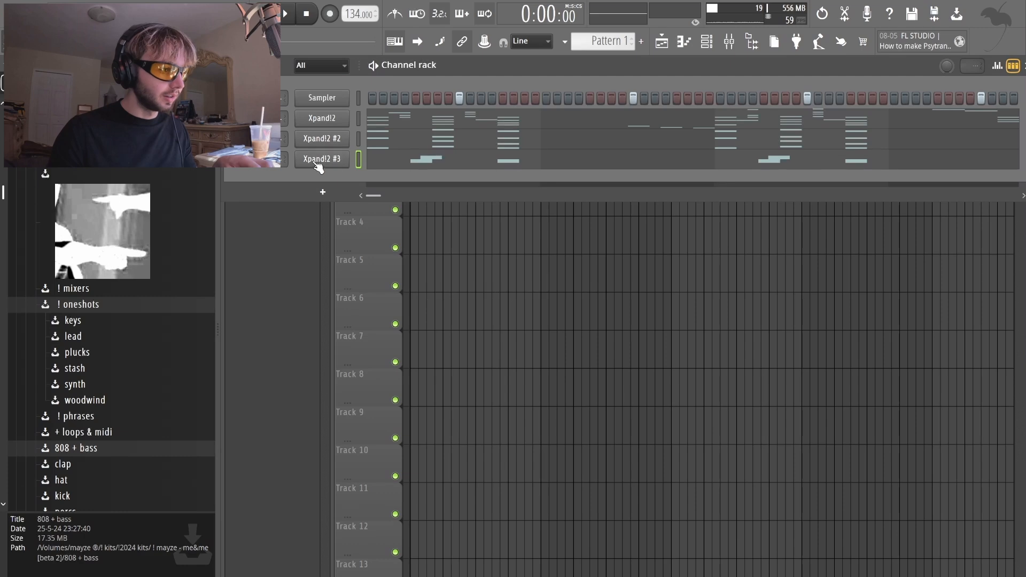
- Clone the Xpand!2 #3 channel and inspect the FX1 and FX2 effect choices of the Smooth Square preset
right_click(319, 166)
left_click(389, 292)
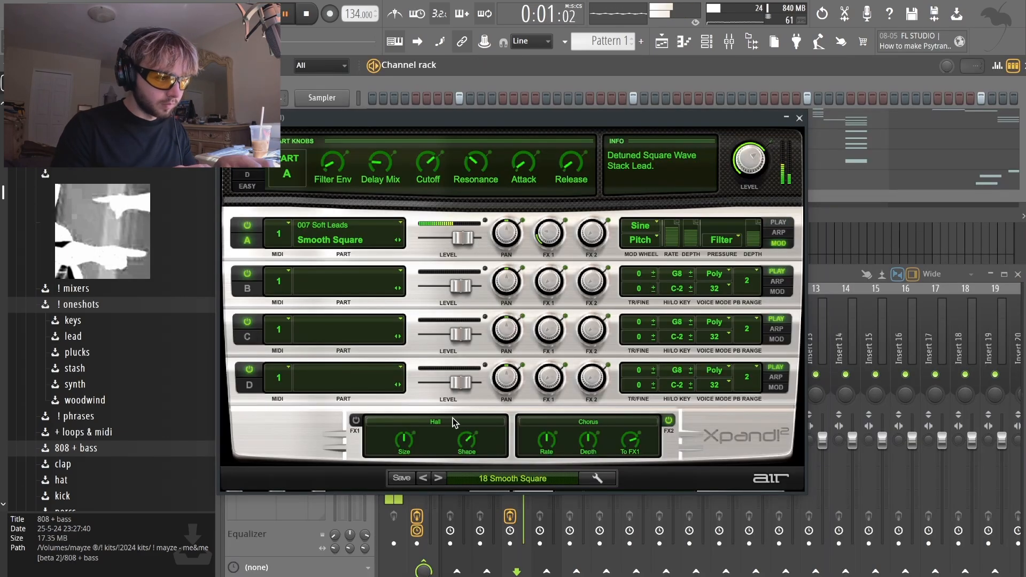
left_click(452, 421)
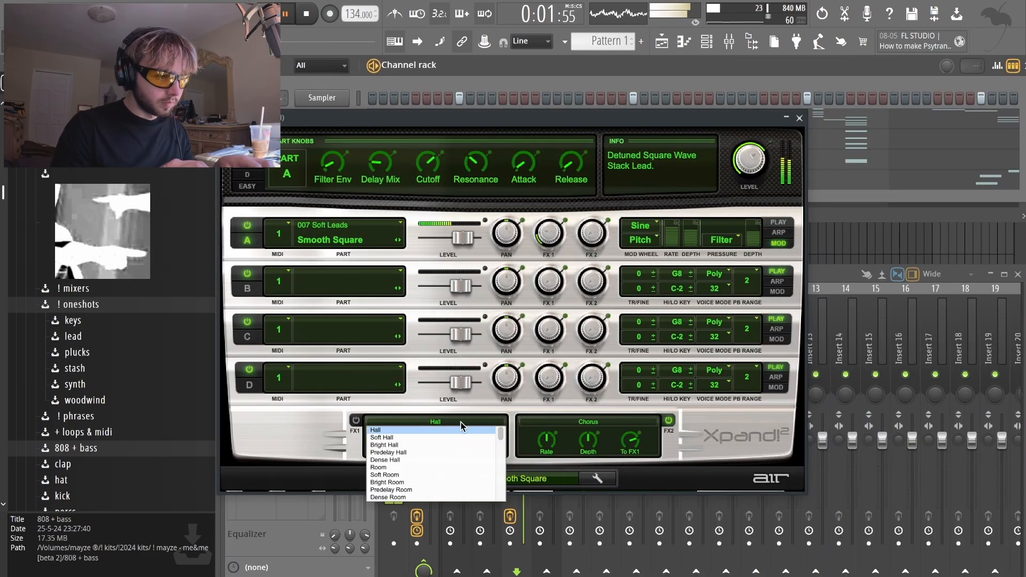
left_click(568, 421)
left_click(587, 422)
left_click(588, 423)
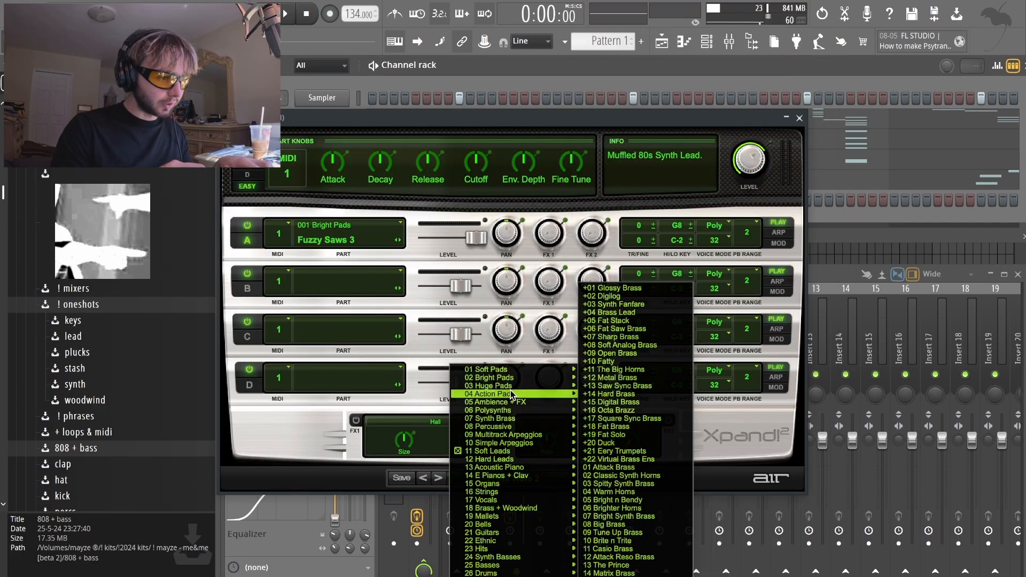
- Browse the Xpand!2 presets to 30 Choired EP and close the instrument window
mouse_move(511, 375)
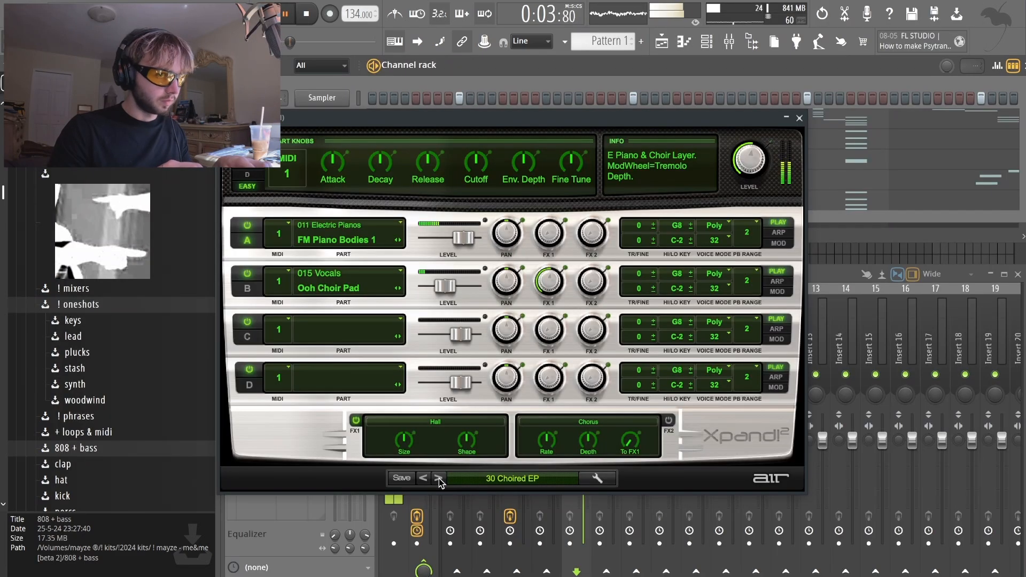
left_click(800, 118)
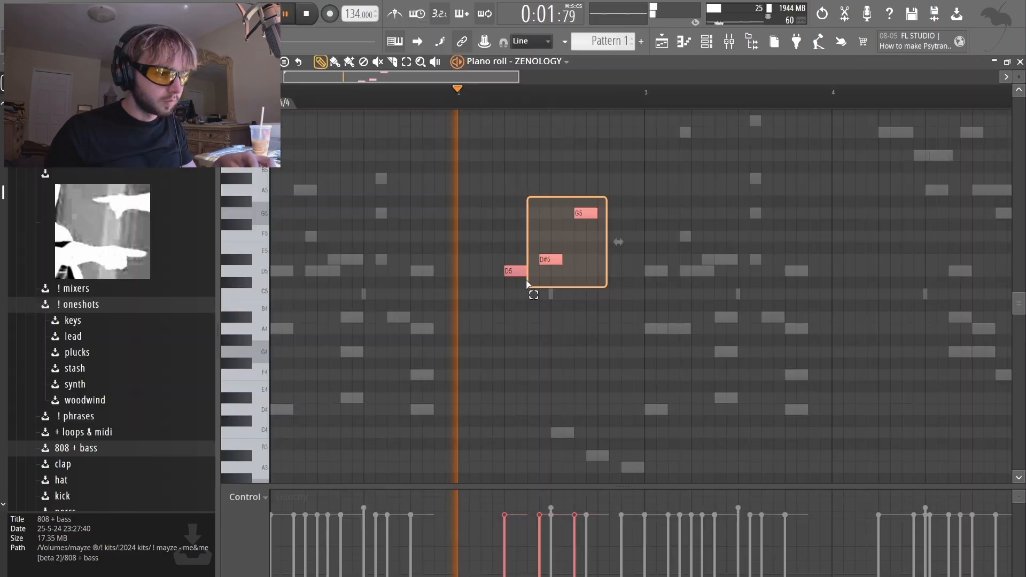
- Duplicate the D5, D#5, G5 motif in bar 2 of the ZENOLOGY part directly after itself
left_click_drag(531, 293, 508, 271)
key("ctrl+b")
left_click_drag(602, 268, 614, 269)
key("space")
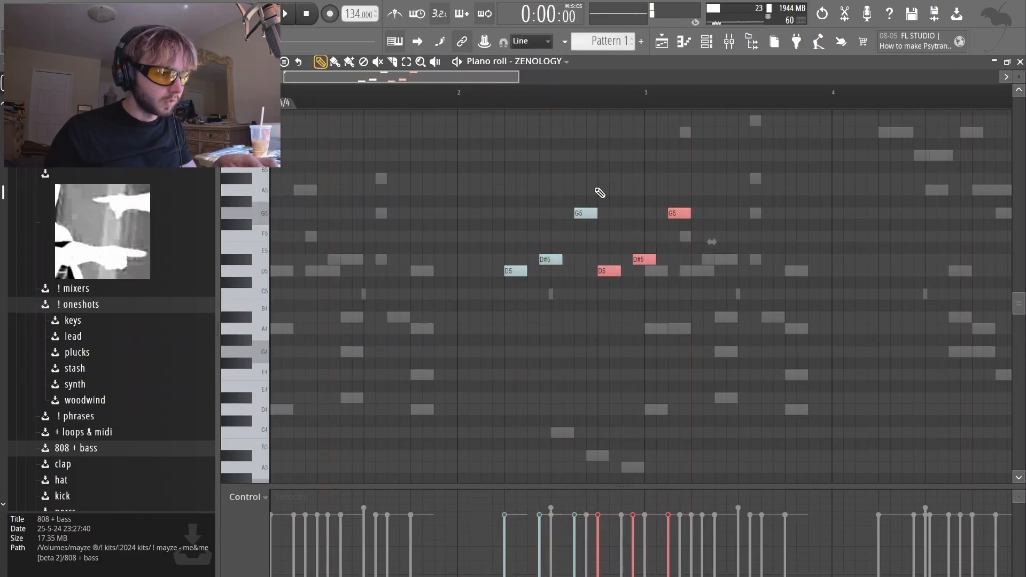
- Move the D5, D#5, G5 motif to the start of bar 1, remove the surplus notes, and repeat it through bar 2
left_click_drag(597, 195, 506, 292)
left_click_drag(389, 177, 272, 305)
key("ctrl+b")
left_click_drag(476, 151, 777, 351)
key("Delete")
left_click_drag(533, 342, 271, 115)
key("ctrl+b")
- Play the motif and try an added C5 note in the middle of bar 2
key("space")
key("ctrl+a")
key("ctrl+d")
key("ctrl+a")
key("ctrl+d")
left_click(557, 295)
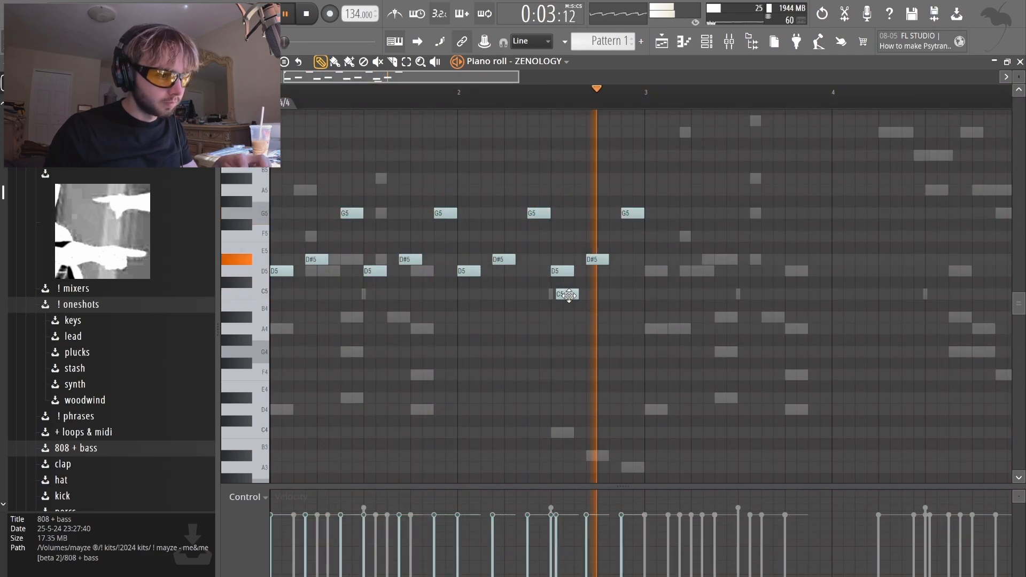
right_click(569, 295)
- Add an F5 note above the first D#5 in bars 1 and 2 and duplicate both bars into bars 3 and 4
key("space")
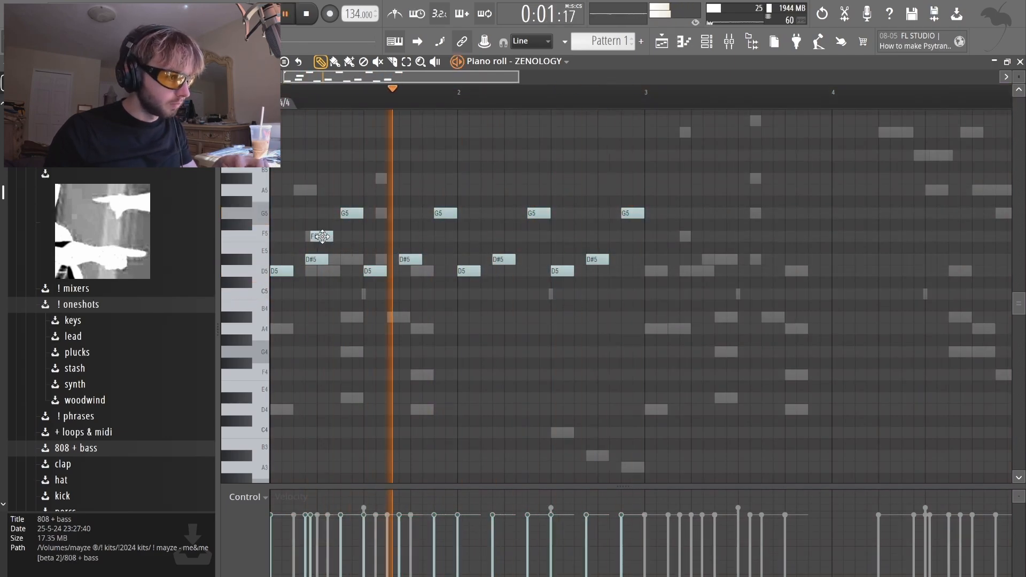
left_click(440, 237)
left_click(497, 236)
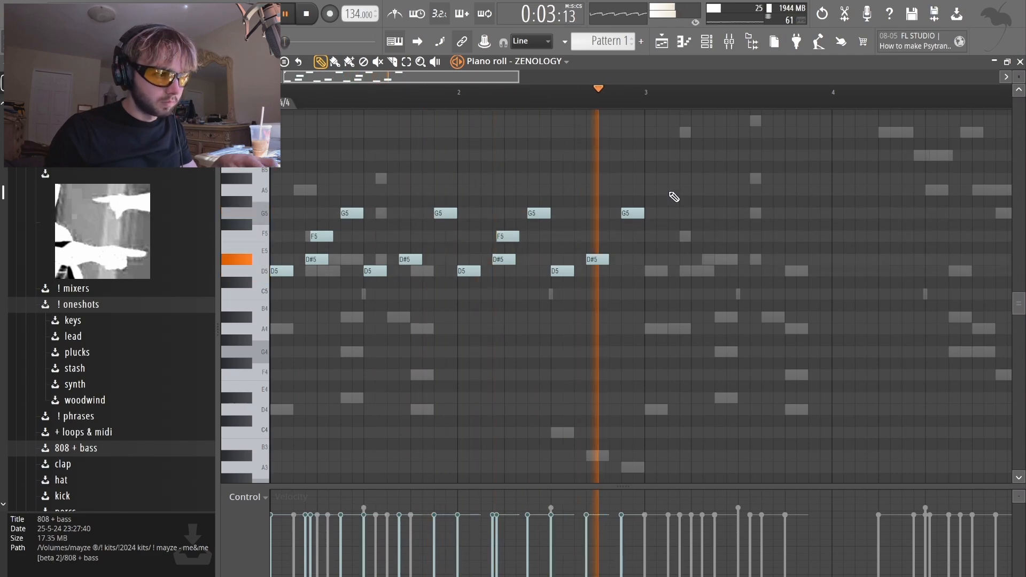
left_click_drag(671, 179, 199, 328)
key("ctrl+b")
- Duplicate the four-bar ZENOLOGY arpeggio into bars 5 to 8 and clear the note selection
scroll(575, 329, "down", 2)
left_click_drag(752, 331, 271, 130)
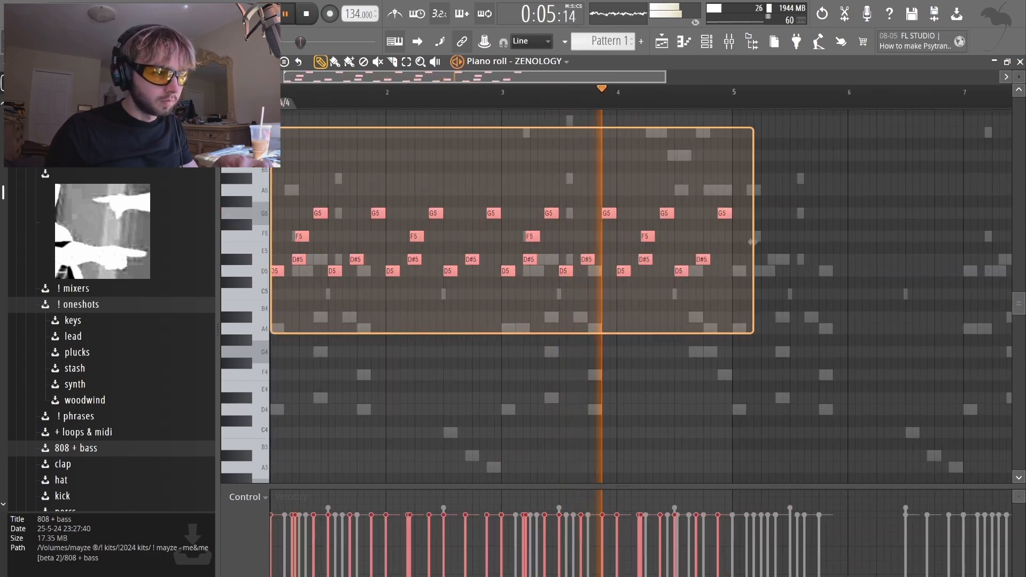
key("ctrl+b")
scroll(511, 275, "down", 2)
key("ctrl+d")
key("ctrl+a")
key("ctrl+d")
scroll(288, 195, "up", 3)
- Add A5 notes at the start of bars 1 and 3 of the arpeggio and play it back
key("space")
left_click(285, 192)
key("space")
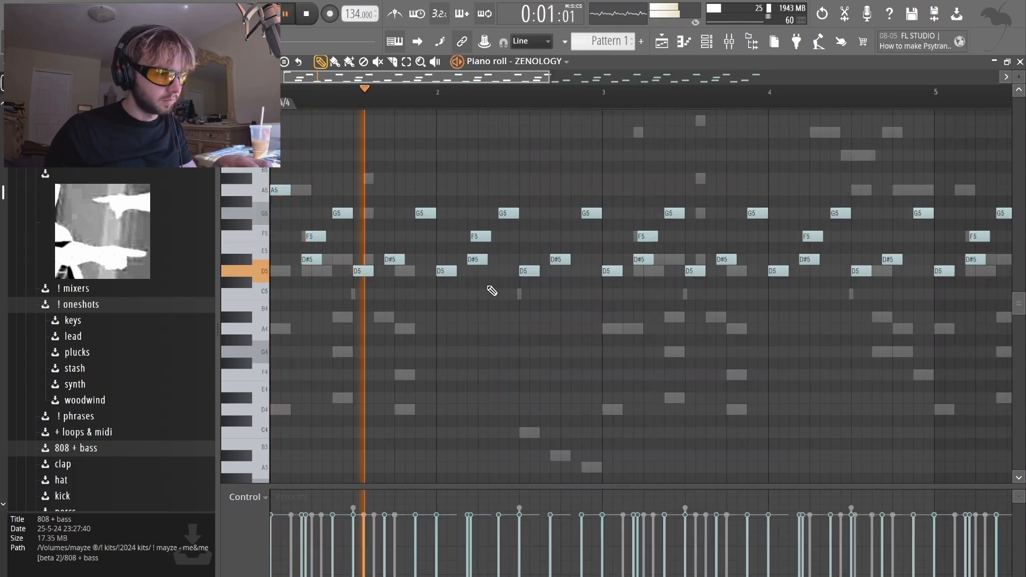
left_click(612, 191)
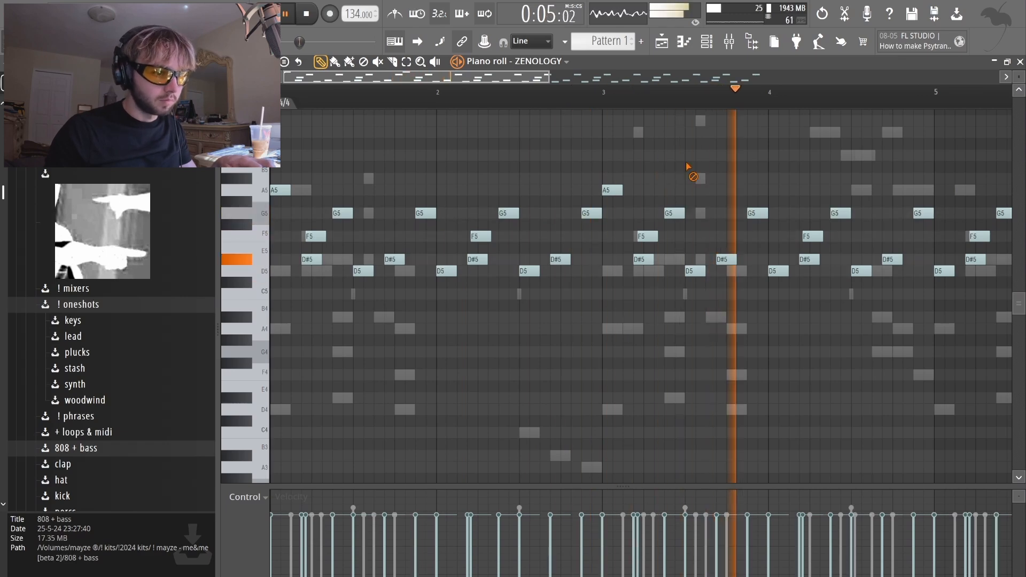
- Delete the arpeggio notes in bars 5 to 8 and replace them with a copy of bars 1 to 4
scroll(687, 174, "down", 5)
key("space")
left_click_drag(567, 200, 934, 327)
key("Delete")
left_click_drag(624, 311, 262, 104)
key("F7")
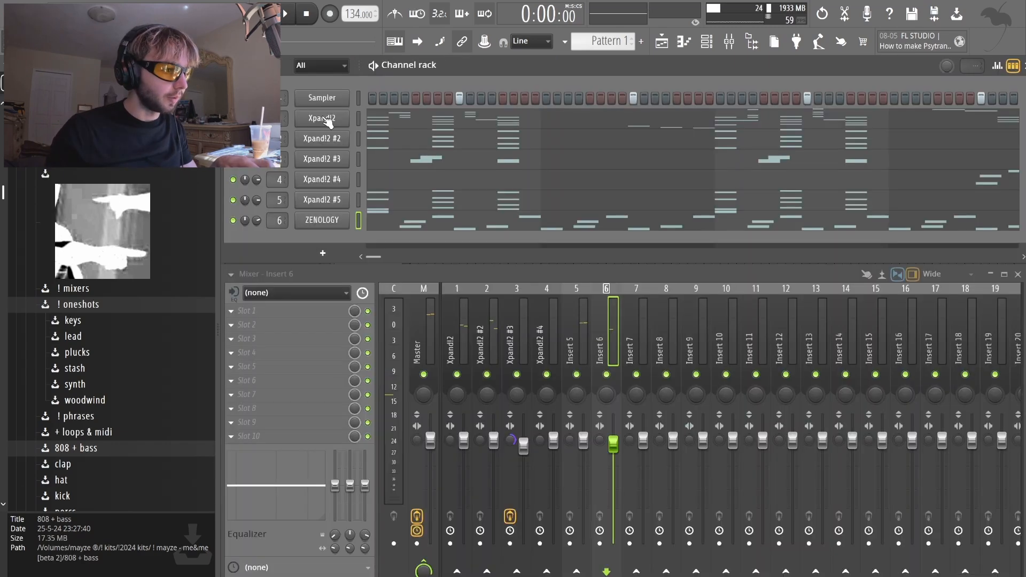
- Clone the ZENOLOGY channel, load the lofi ep preset from the mayze - green [beta] bank, and open the new channel's piano roll
right_click(335, 224)
left_click(320, 234)
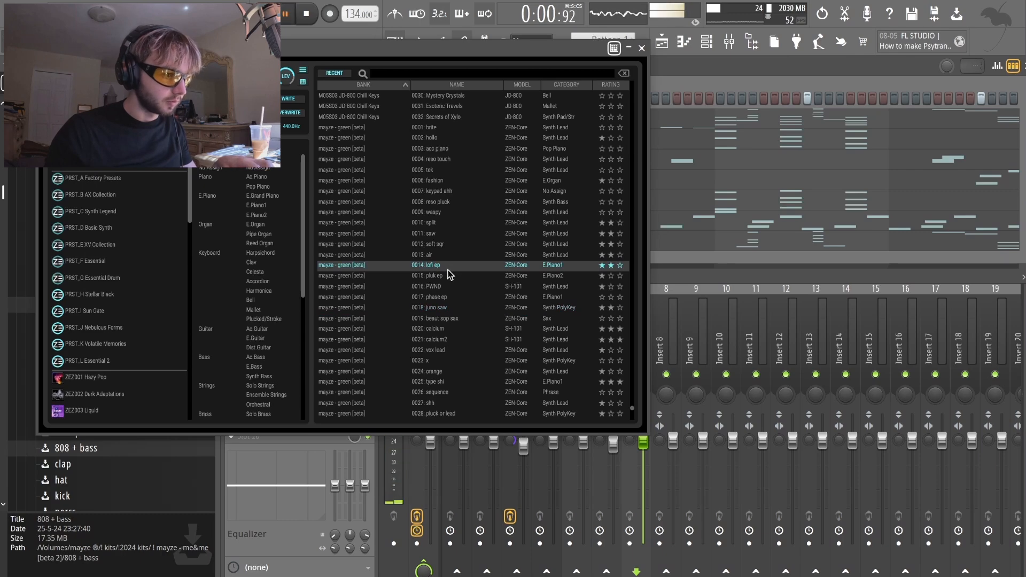
left_click(448, 269)
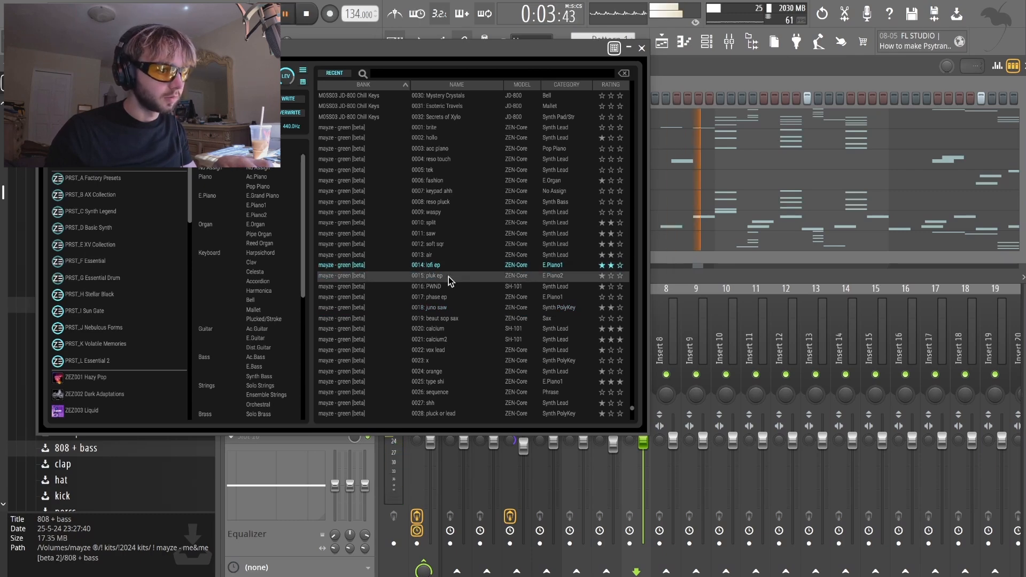
key("F7")
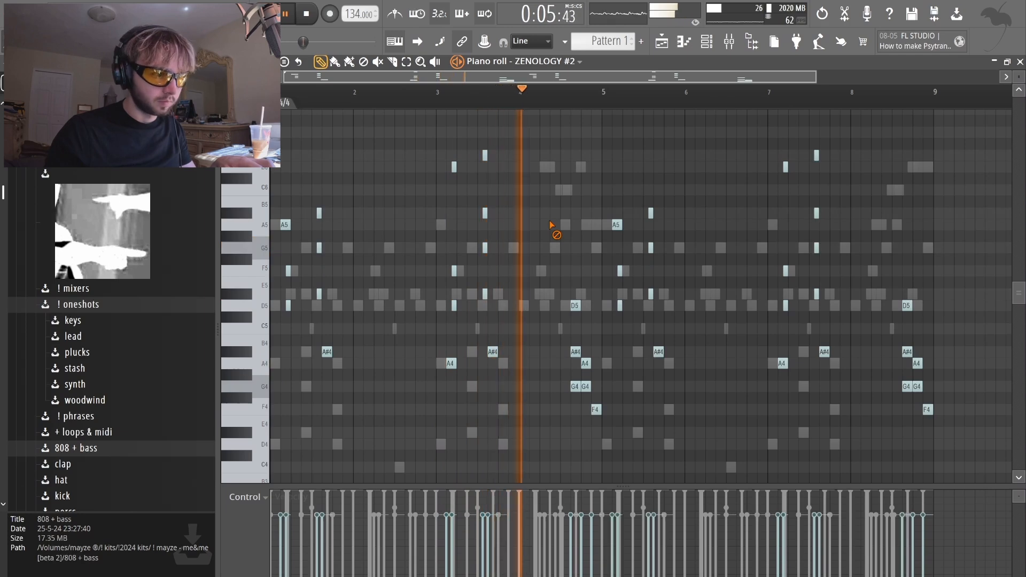
- Add A5 notes at the start of bars 3 and 5 of the ZENOLOGY #3 part during playback
key("space")
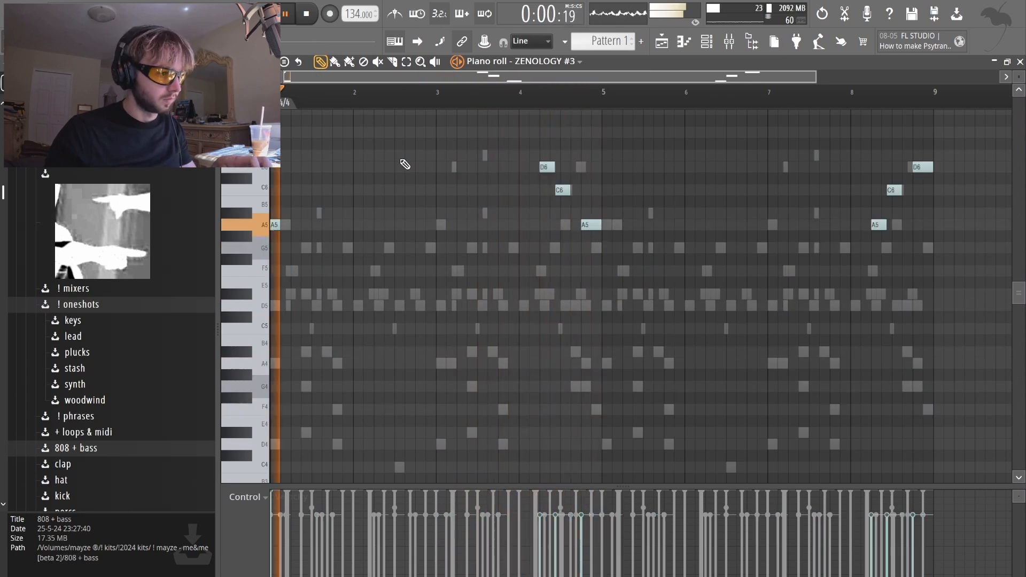
left_click(441, 226)
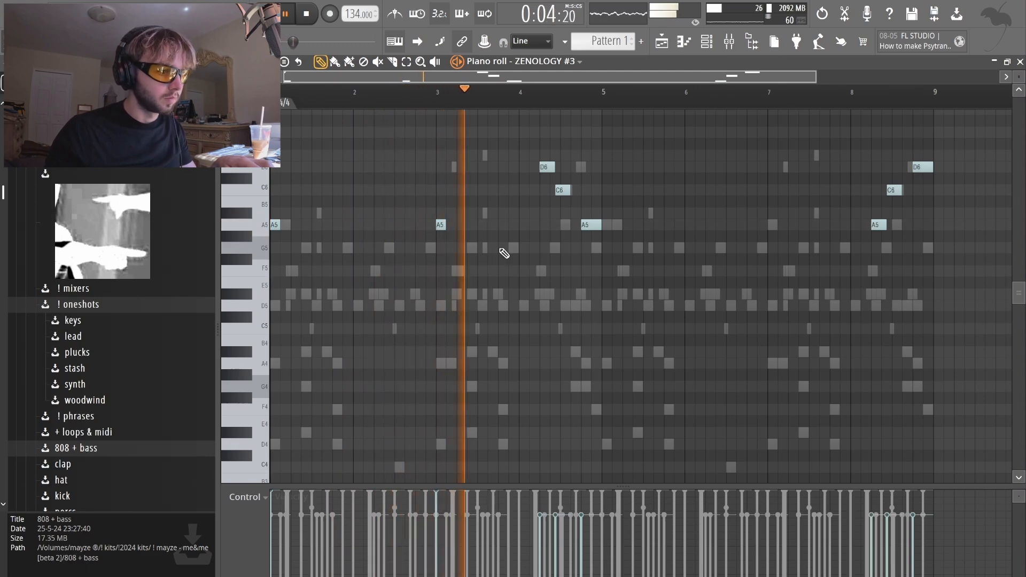
left_click(609, 225)
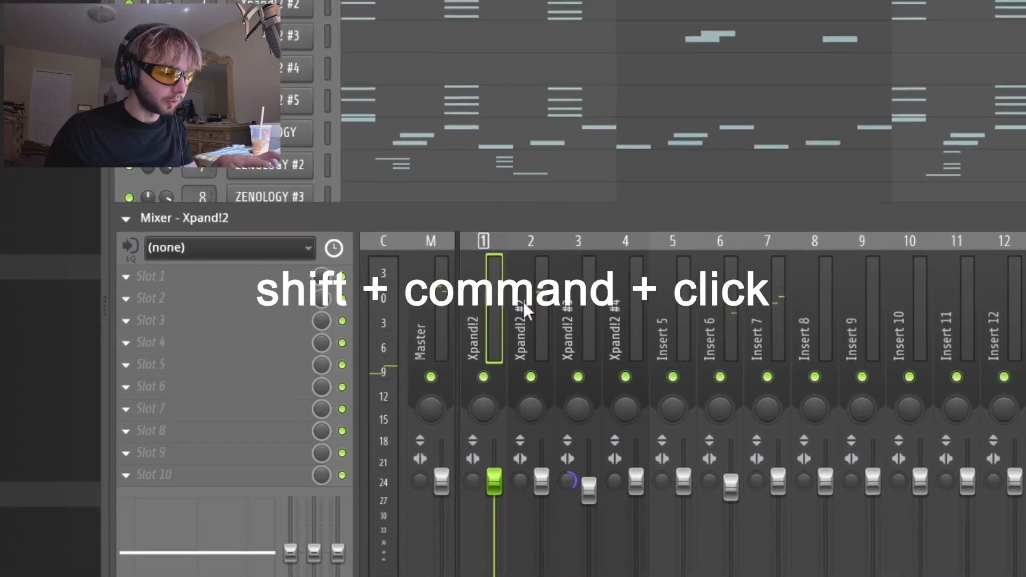
- Select mixer tracks 1 to 12 together and route them to Insert 13
left_click(510, 320, "shift+super")
left_click(549, 321, "shift+super")
left_click(582, 278, "shift+super")
left_click(649, 278, "shift+super")
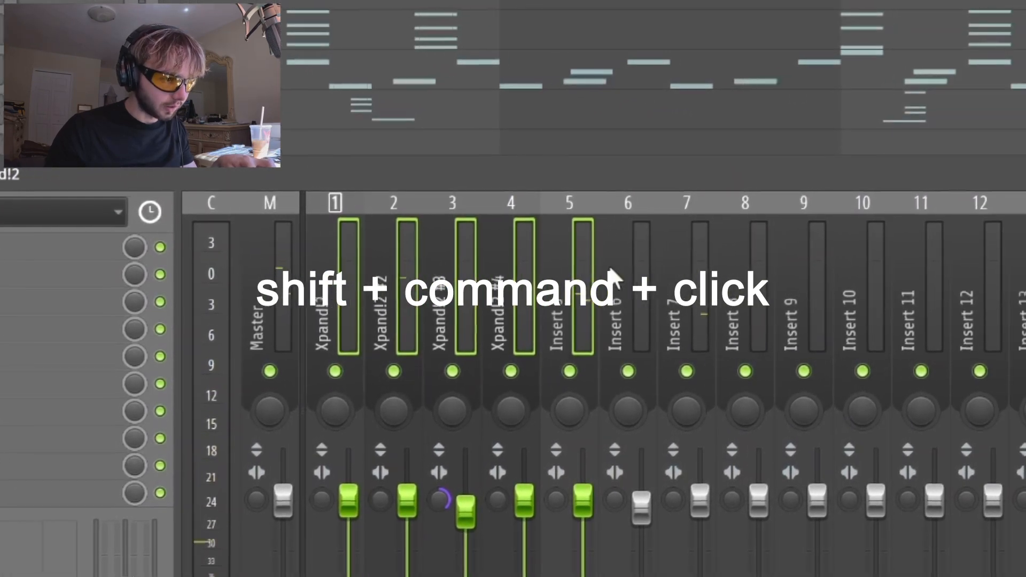
left_click(708, 278, "shift+super")
left_click(766, 278, "shift+super")
left_click(825, 278, "shift+super")
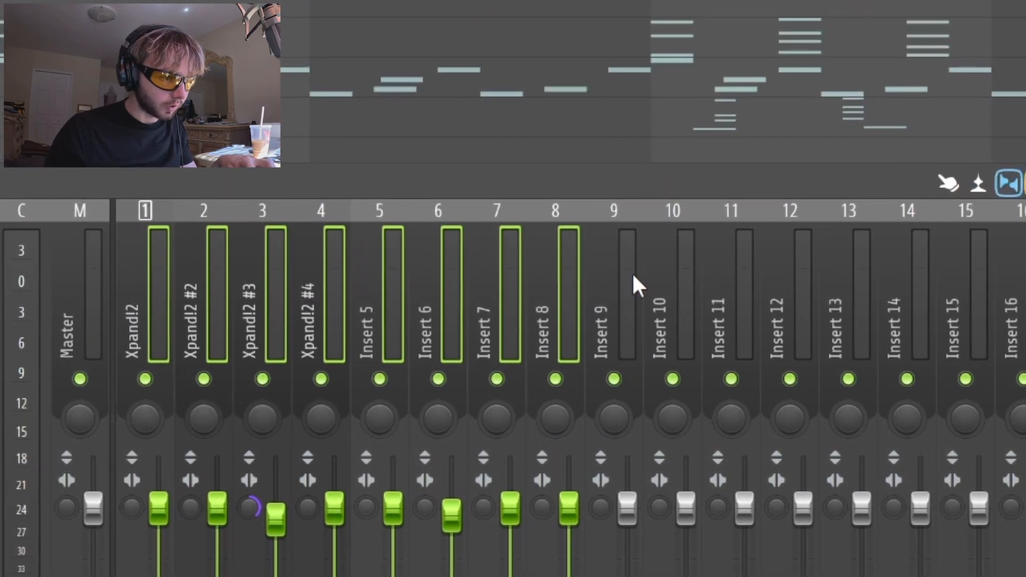
left_click(628, 277, "shift+super")
left_click(686, 277, "shift+super")
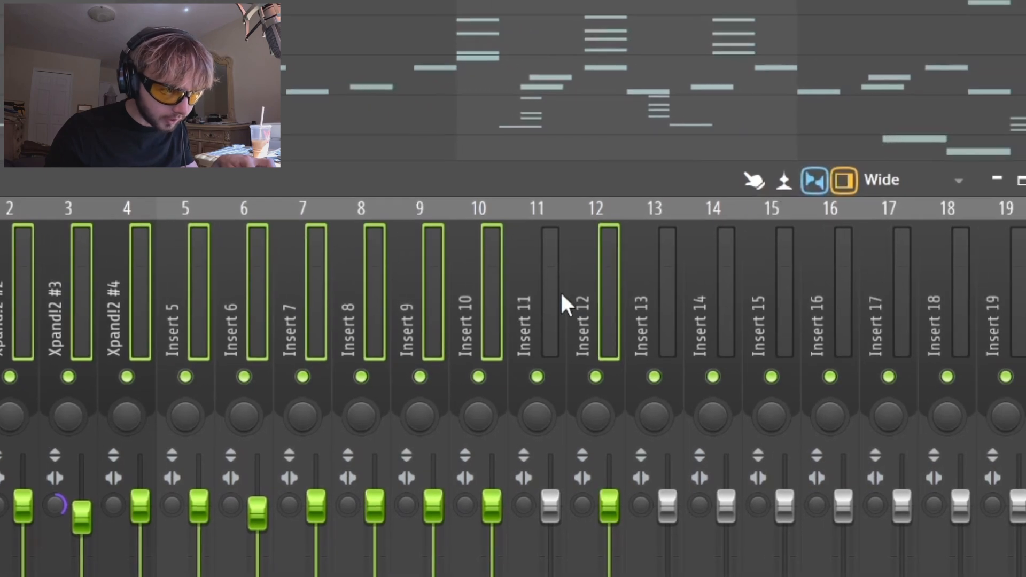
left_click(745, 278, "shift+super")
left_click(803, 278, "shift+super")
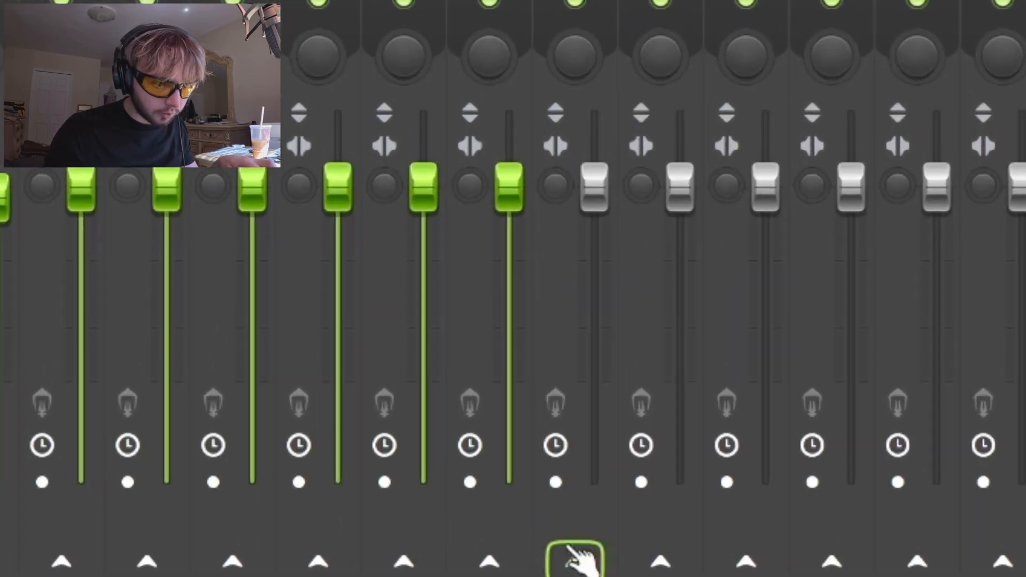
right_click(499, 550)
left_click(484, 490)
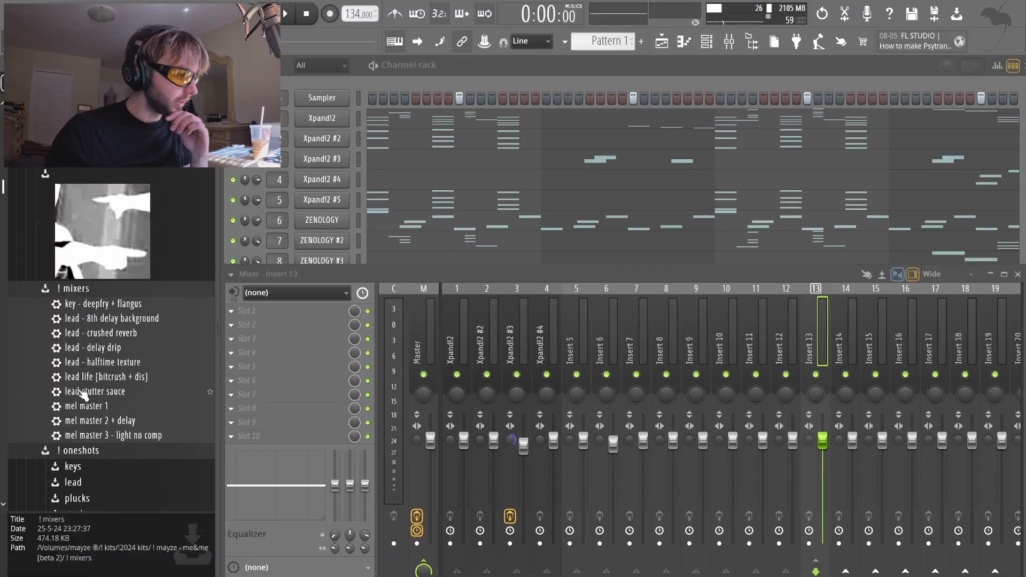
- Load the mel master 2 + delay mixer preset onto Insert 13 and select that track
left_click(102, 422)
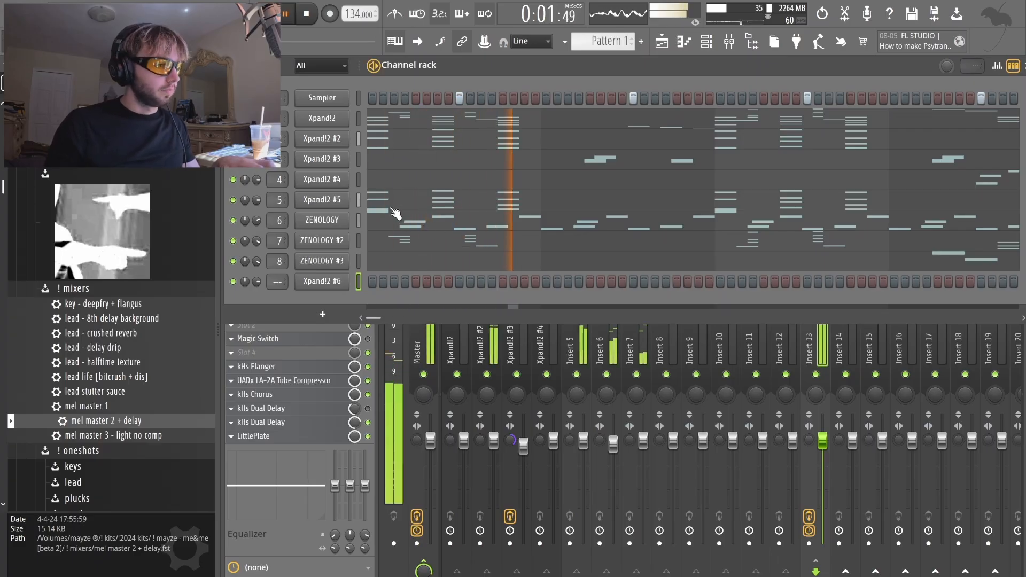
left_click(803, 335)
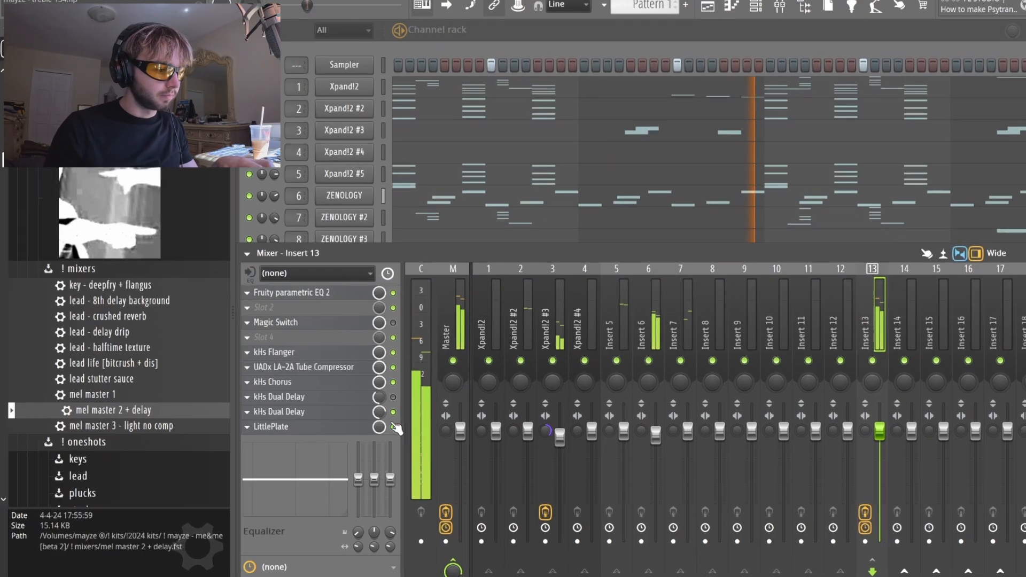
- Bypass LittlePlate on Insert 13 and cut the track's low EQ band to -18.0 at 182 Hz
left_click(367, 436)
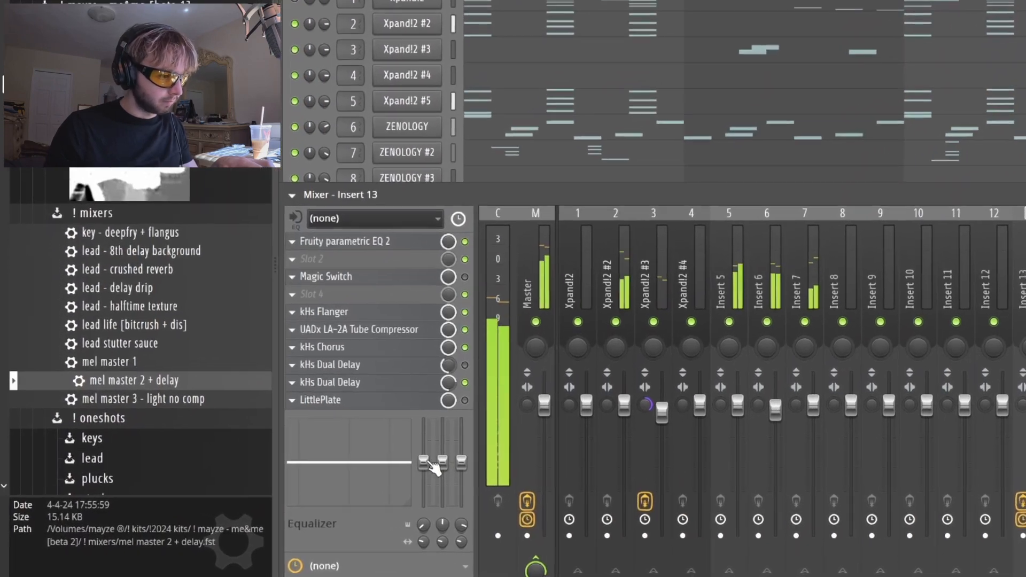
left_click_drag(402, 468, 402, 527)
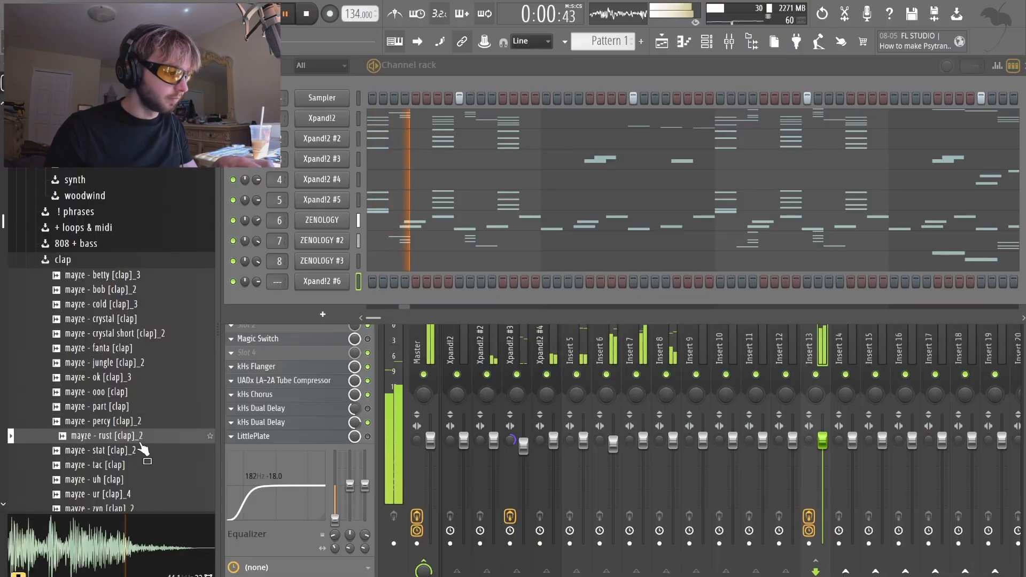
- Load the mayze - rust [clap]_2 sample into the Sampler channel and lower the Insert 13 fader slightly
left_click(151, 447)
left_click(142, 437)
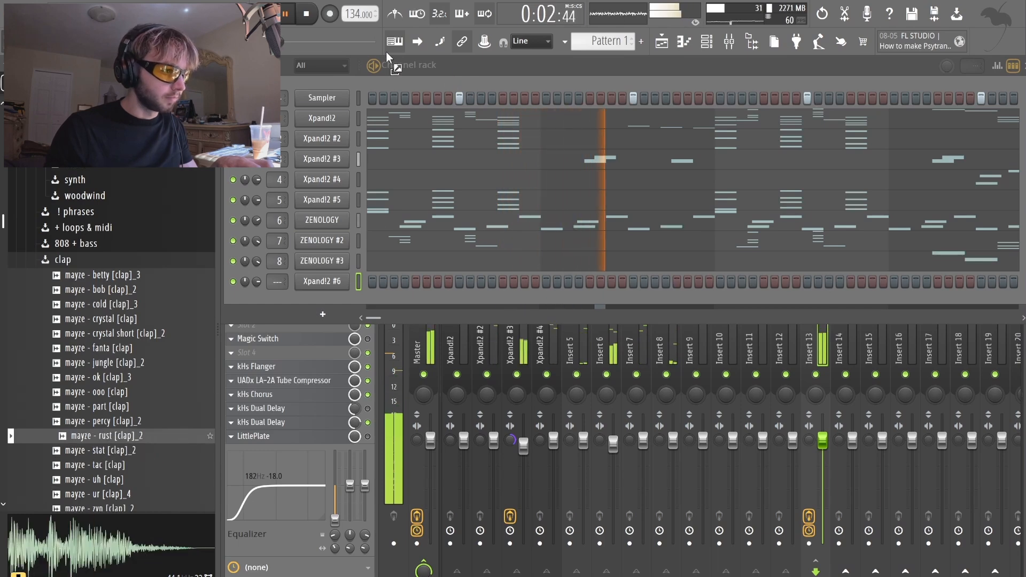
left_click_drag(332, 98, 338, 102)
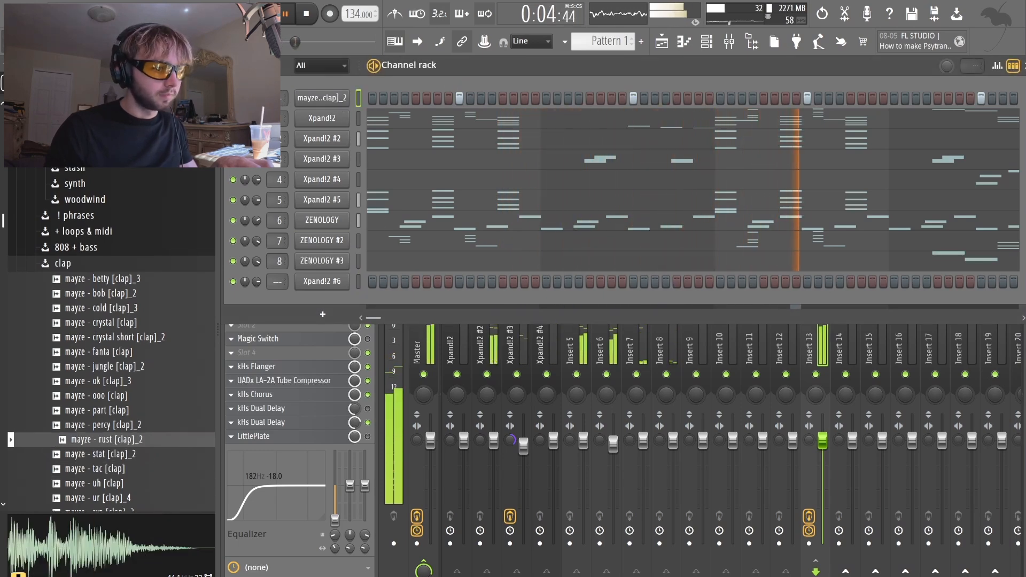
left_click(816, 418)
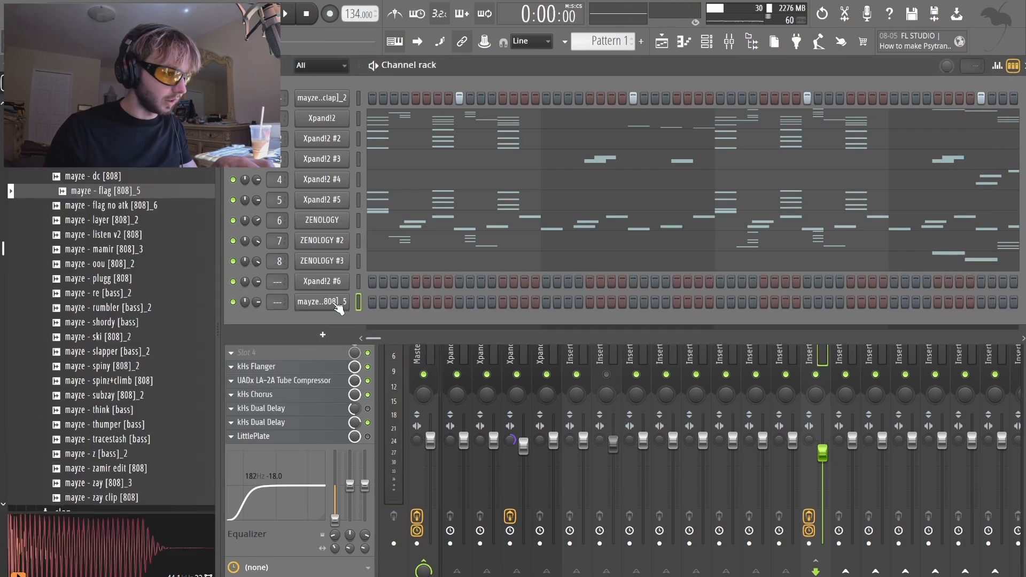
- Open the mayze - flag [808]_5 piano roll and place D notes starting bars 1, 3, 5 and 7, raised an octave to D5
right_click(329, 301)
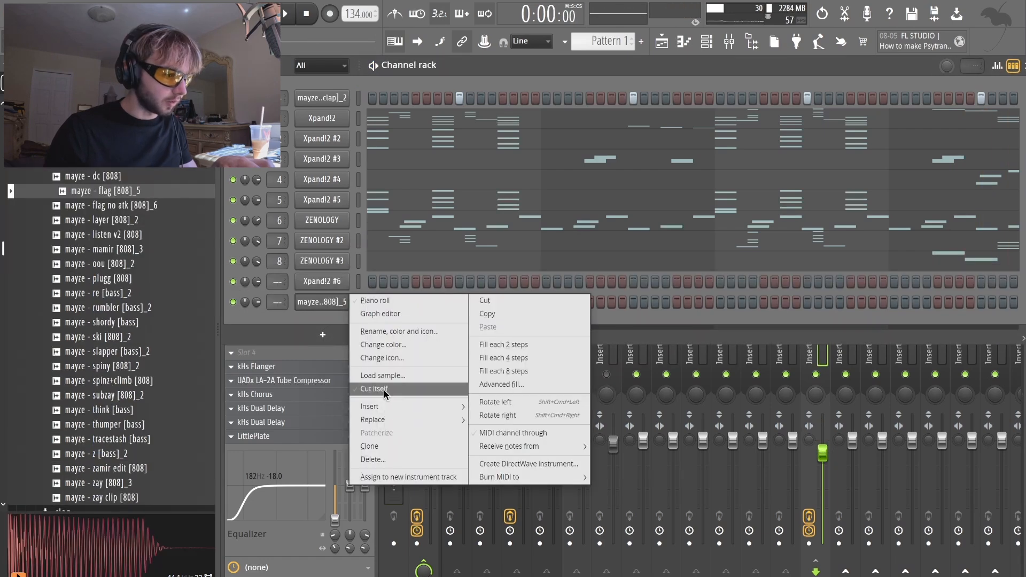
left_click(375, 300)
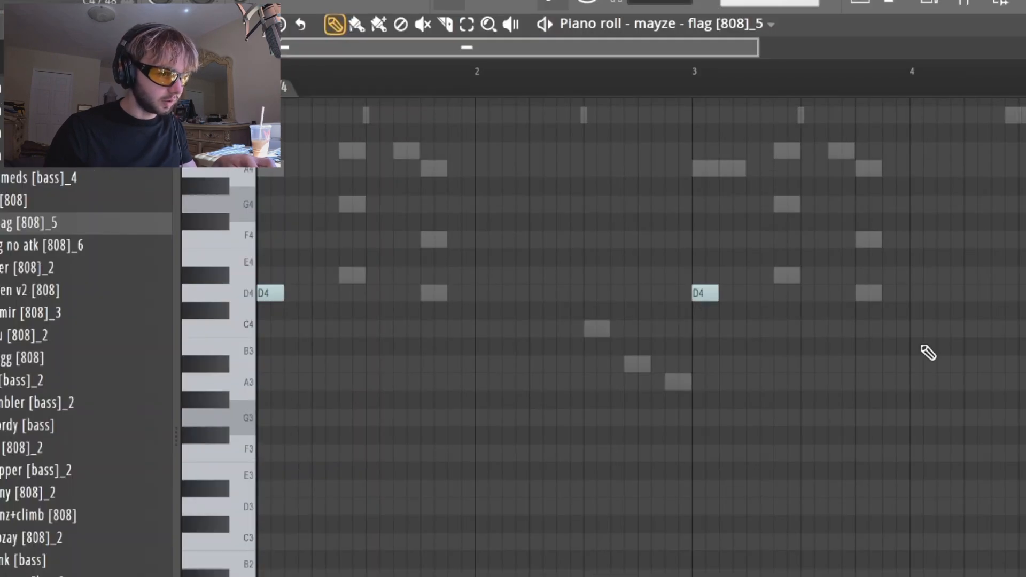
scroll(744, 314, "down", 2)
key("ctrl+a")
mouse_move(458, 236)
left_mouse_down()
mouse_move(1014, 236)
mouse_move(802, 235)
left_mouse_up()
key("ctrl+Up")
scroll(611, 286, "down", 2)
key("space")
scroll(542, 293, "up", 1)
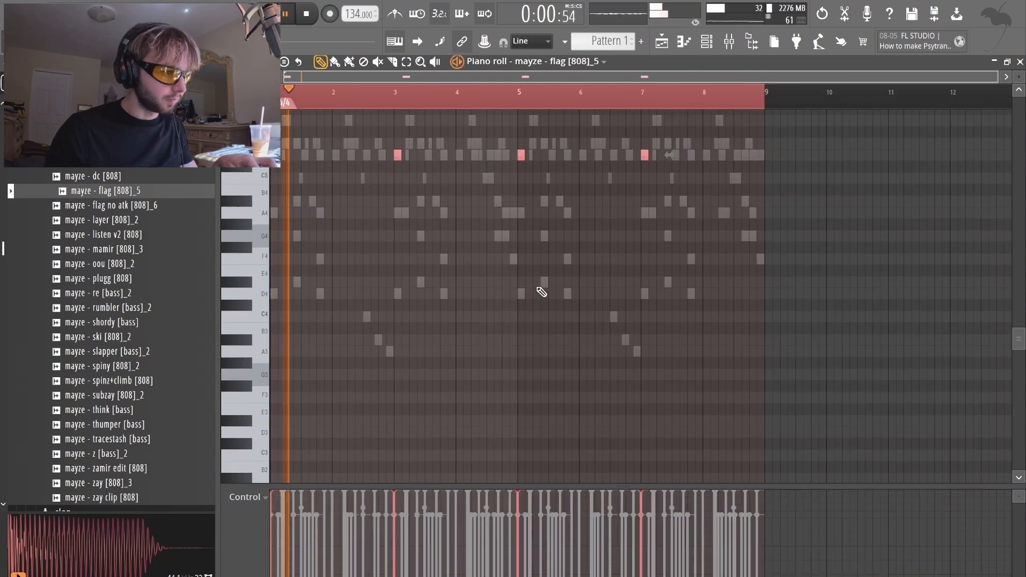
scroll(396, 261, "up", 2)
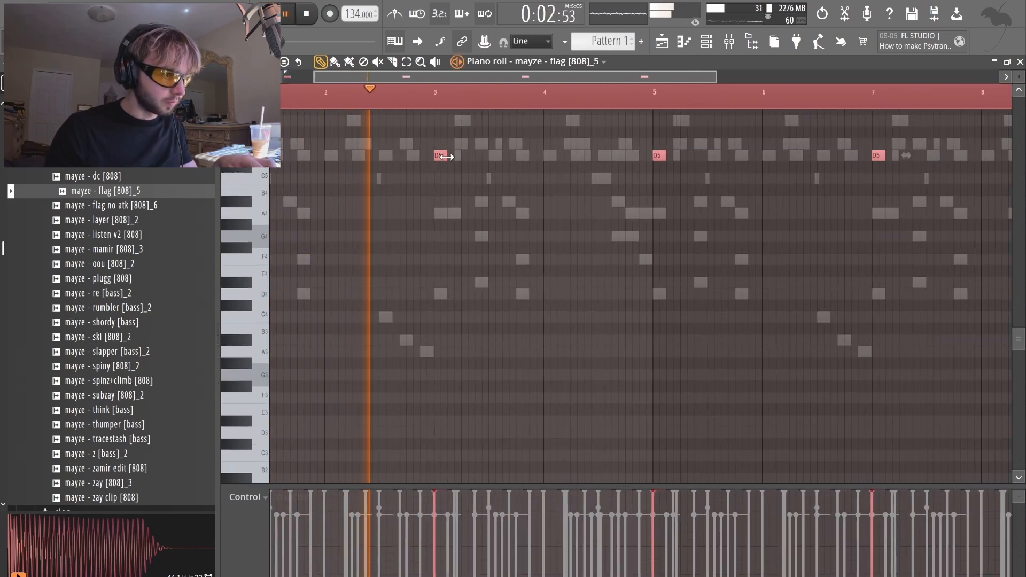
- Lengthen the D5 notes of the flag 808 part and add a D#5 and another D5 following them in bars 3 and 7
left_click_drag(447, 157, 474, 164)
left_click(479, 145)
left_click(512, 155)
scroll(522, 220, "down", 2)
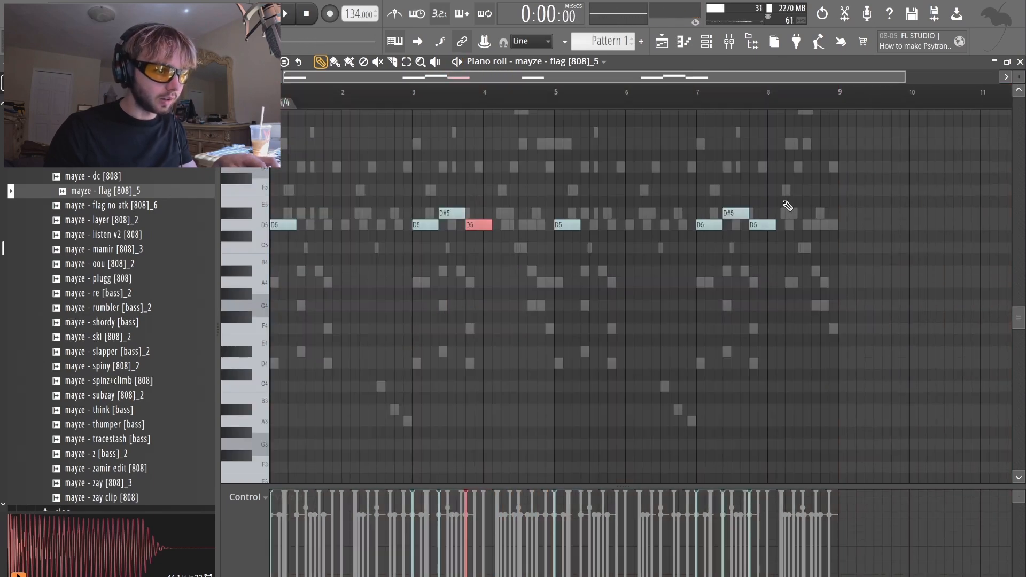
- Cut the final D5 notes of bars 3 and 7 from the flag 808 part and place them in a mayze - ctm sub [808] channel
left_click_drag(779, 197, 766, 252)
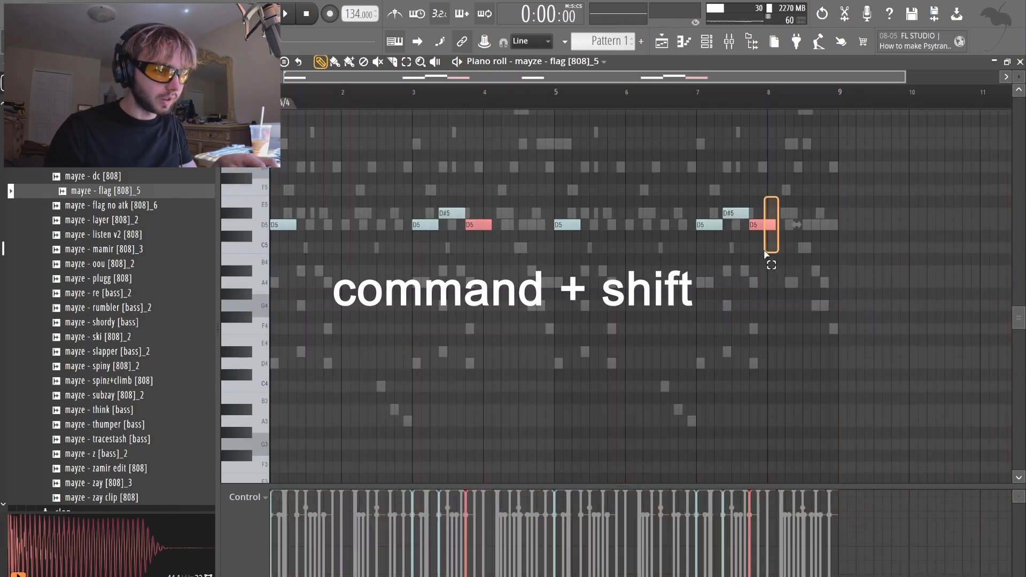
key("super+x")
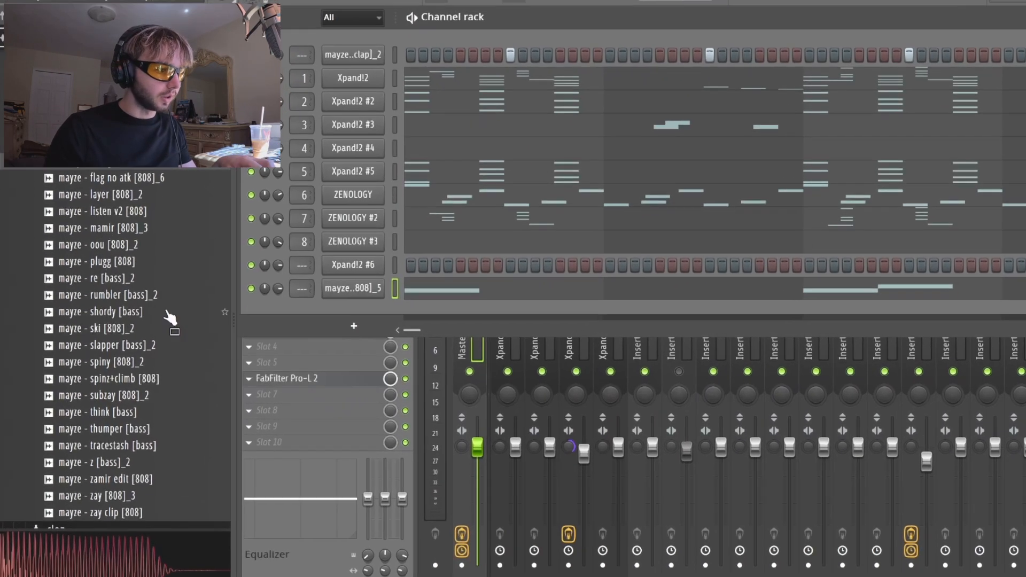
right_click(409, 265)
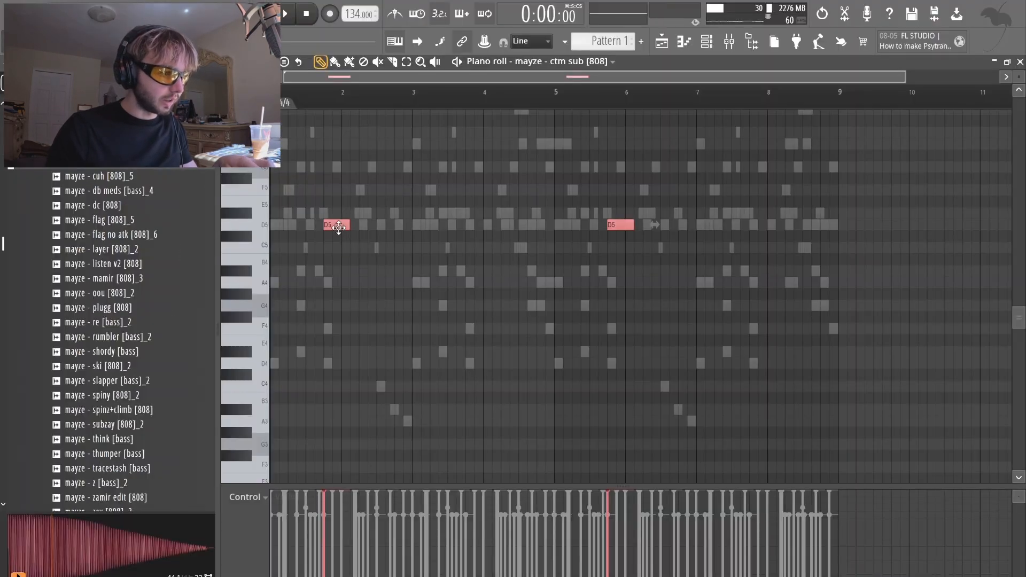
left_click_drag(339, 227, 478, 224)
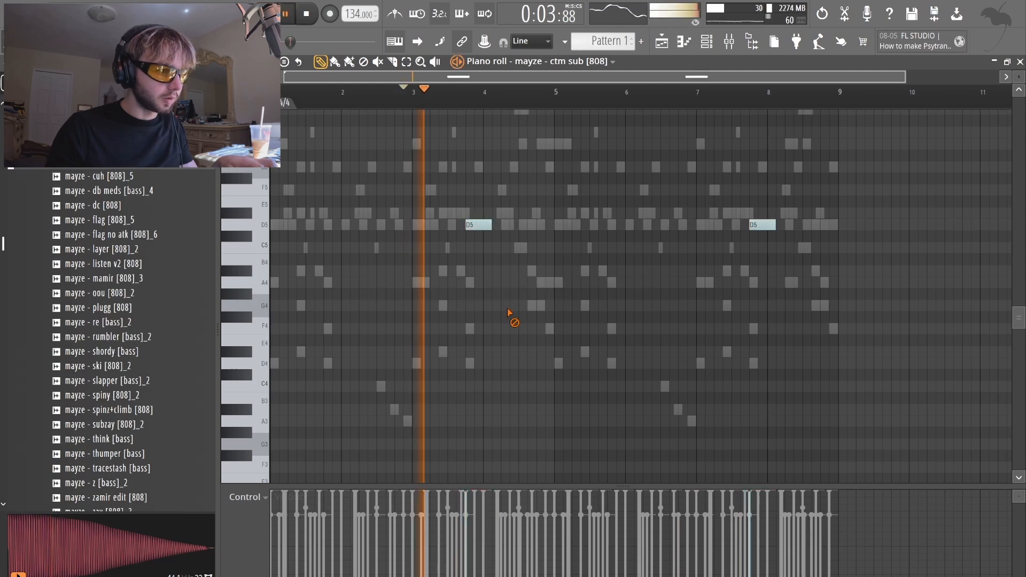
key("super+a")
key("super+d")
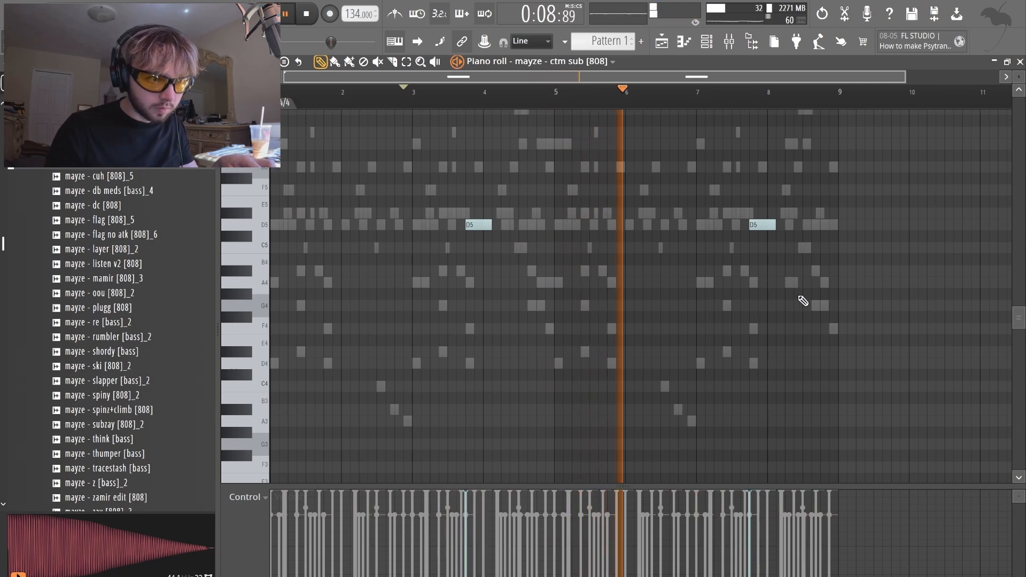
- Write an A4 and a G5 in bar 8 of the ctm sub part, with a short G5 slide note before the long G5
left_click(788, 282)
scroll(820, 308, "up", 2)
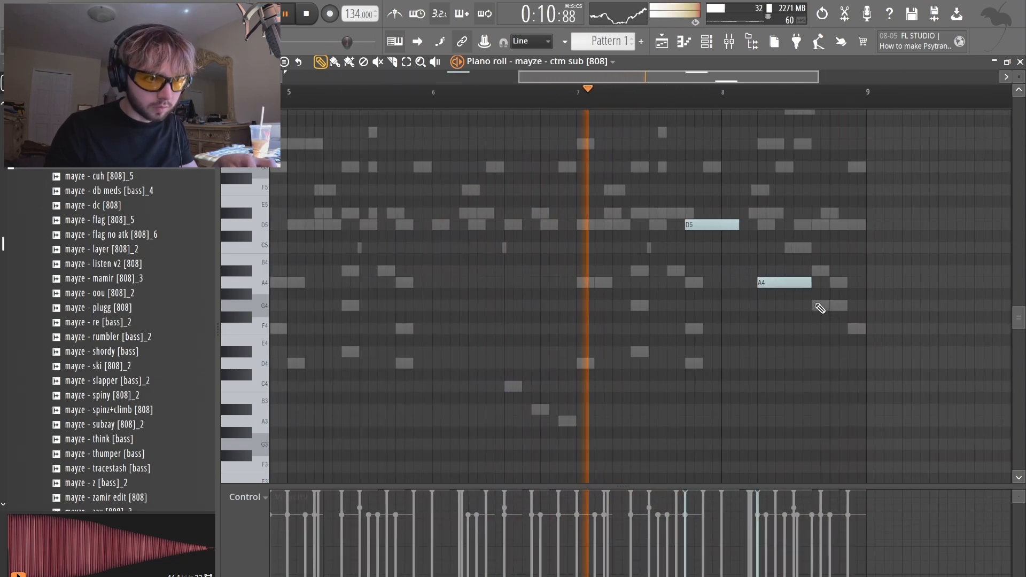
left_click(821, 309)
left_click(857, 303, "ctrl")
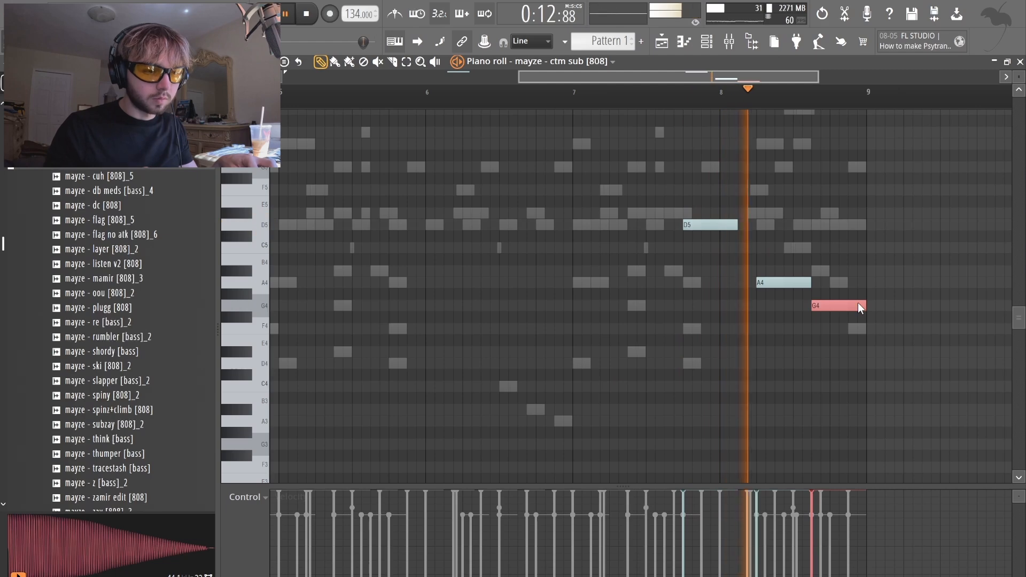
key("ctrl+Up")
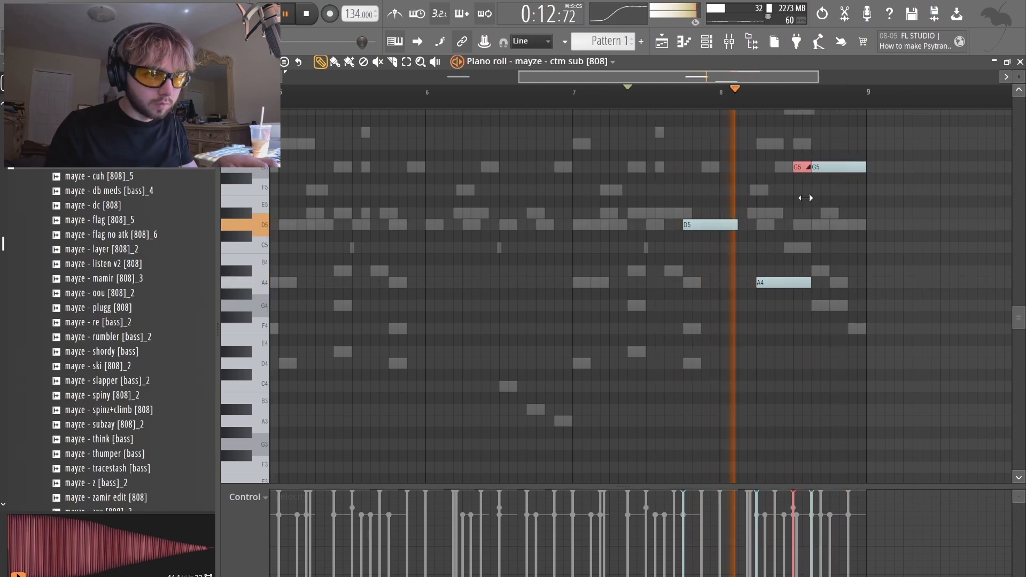
left_click_drag(805, 198, 807, 199)
right_click(852, 230)
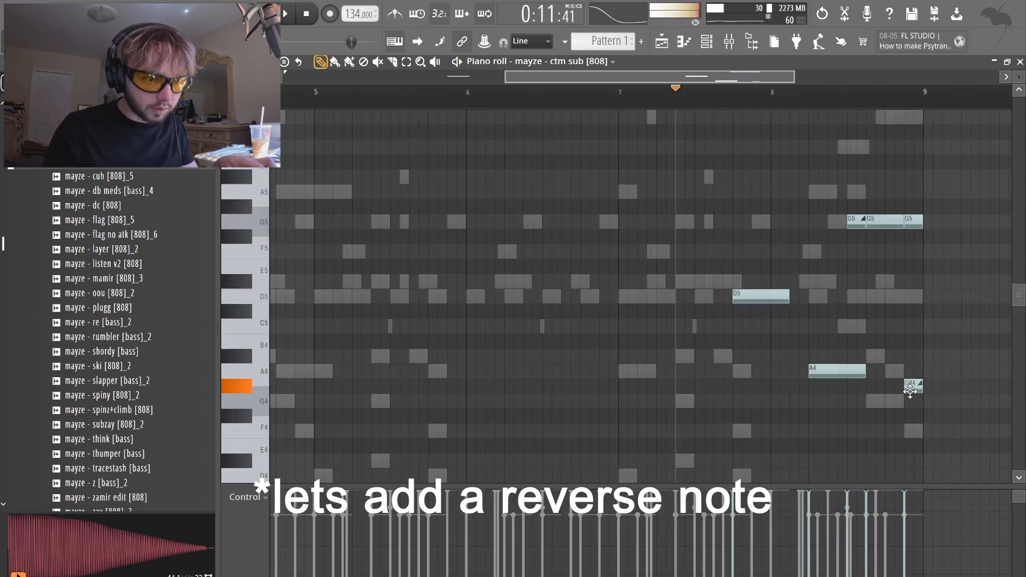
- Place a short G4 slide note at the end of bar 8 beneath the last G5, and play back the phrase
mouse_move(914, 389)
left_mouse_down()
mouse_move(913, 367)
mouse_move(912, 404)
left_mouse_up()
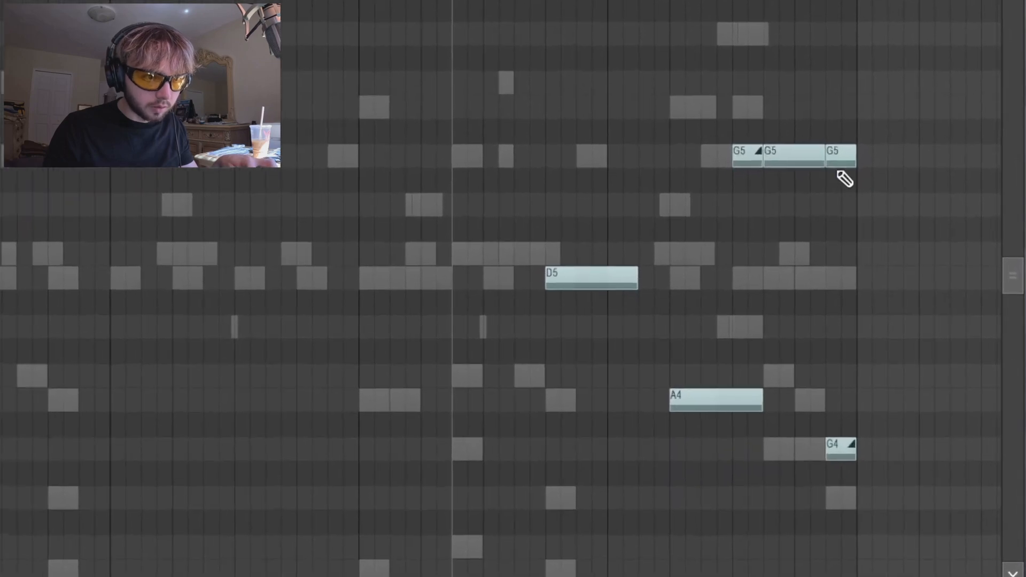
left_click(871, 187, "ctrl")
key("space")
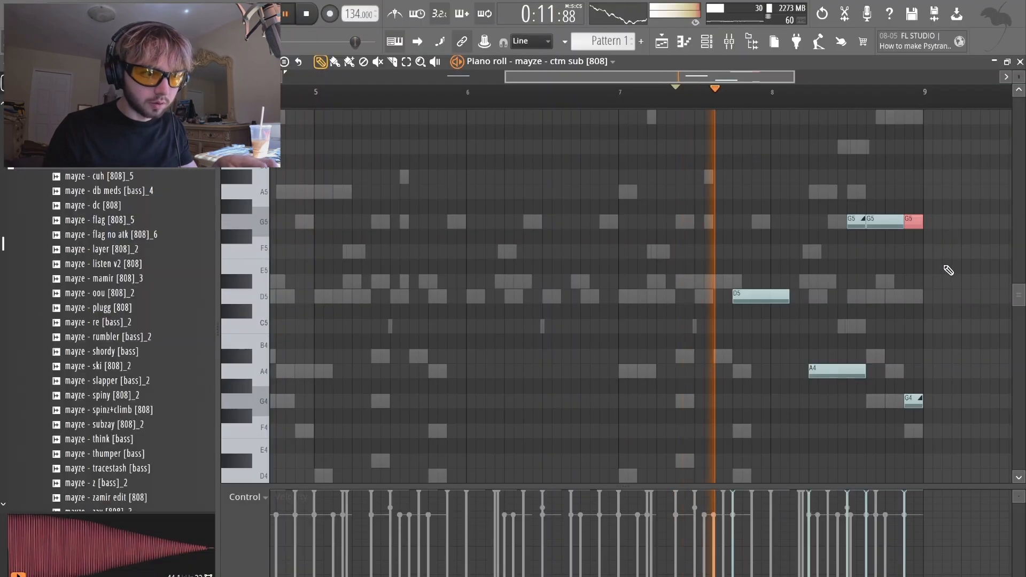
key("ctrl+a")
key("ctrl+d")
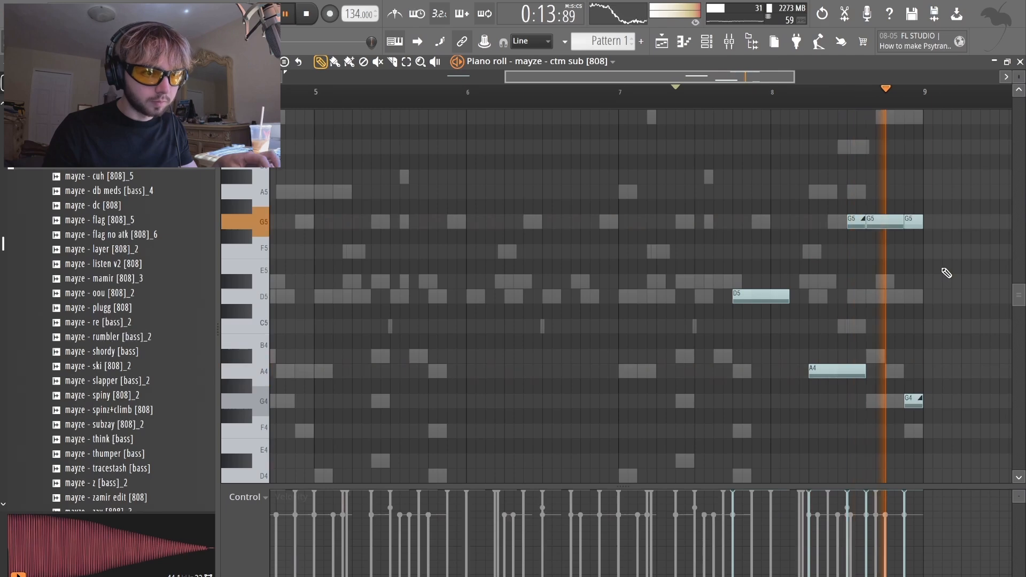
- Clone the ctm sub channel, load mayze - tracestash [bass], and add short D#5 notes in bars 1 and 5
right_click(326, 322)
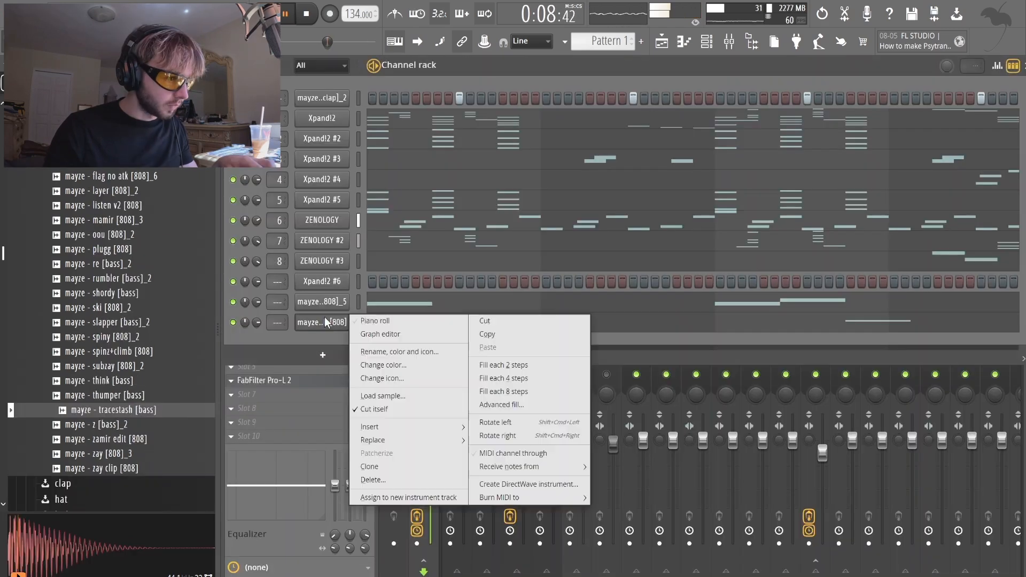
left_click(424, 467)
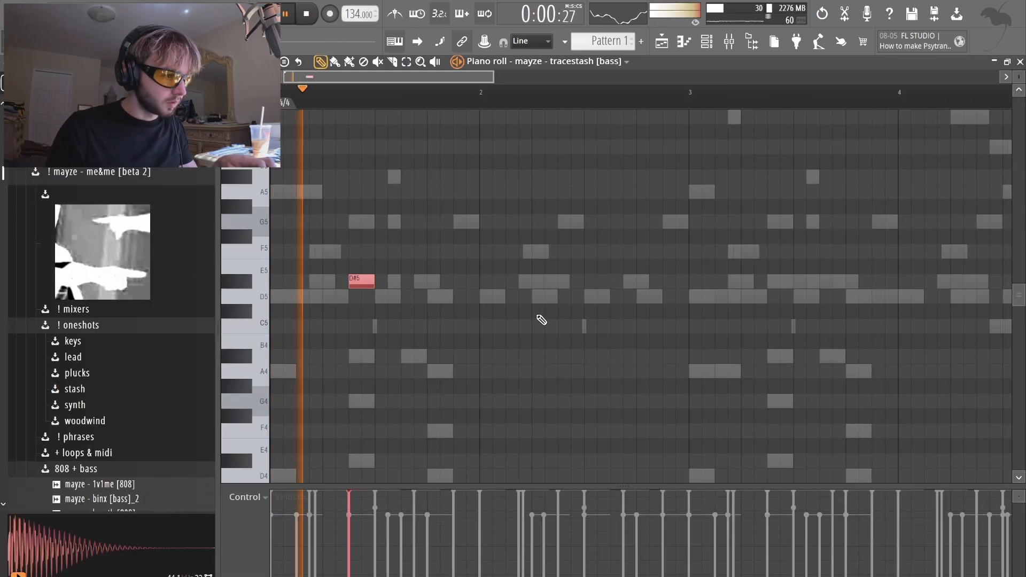
key("ctrl+d")
left_click(402, 282)
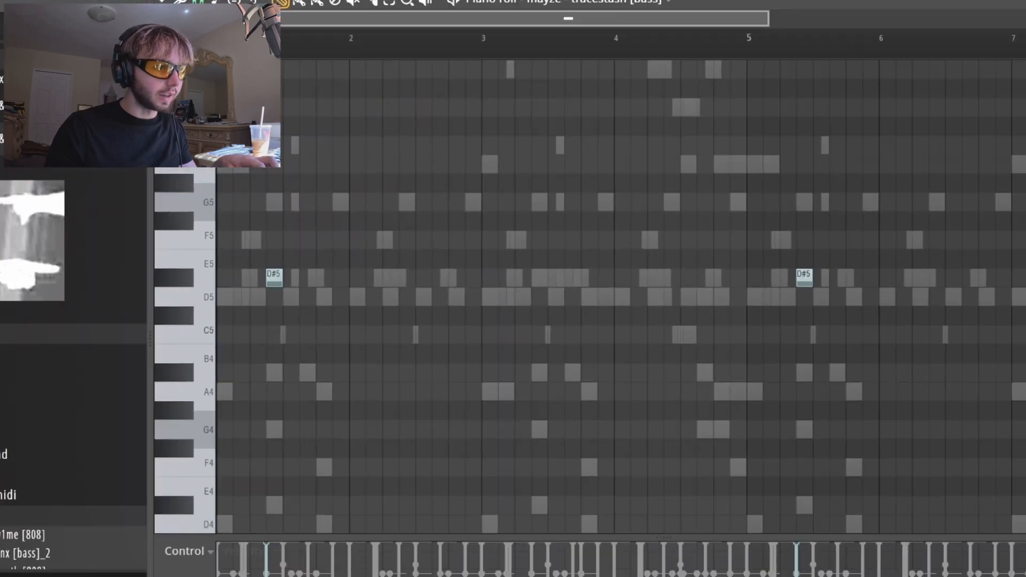
- Switch the piano roll to mayze - flag [808]_5 and remove the D5 note at the start of bar 3
left_click(646, 2)
left_click(550, 387)
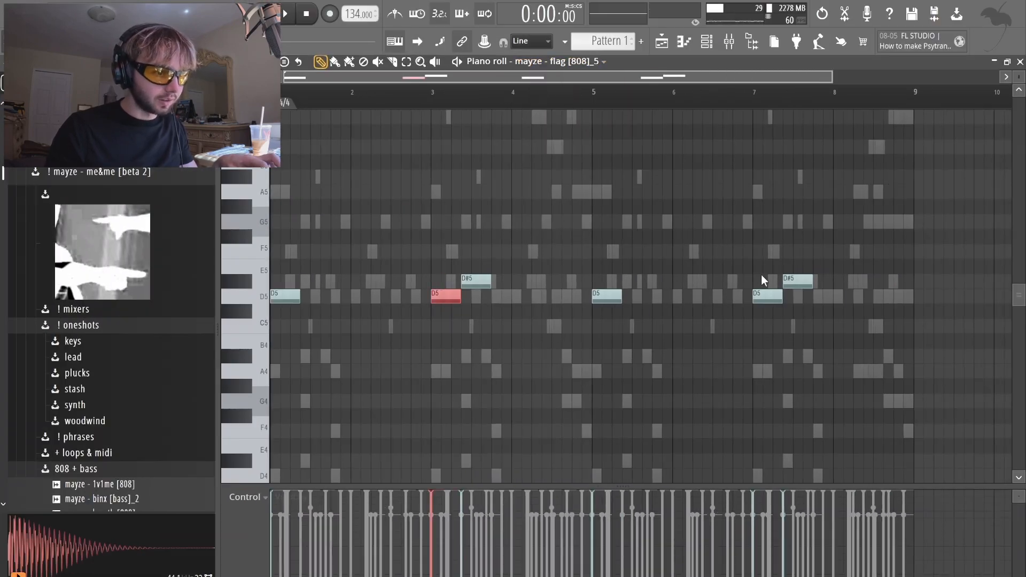
key("Delete")
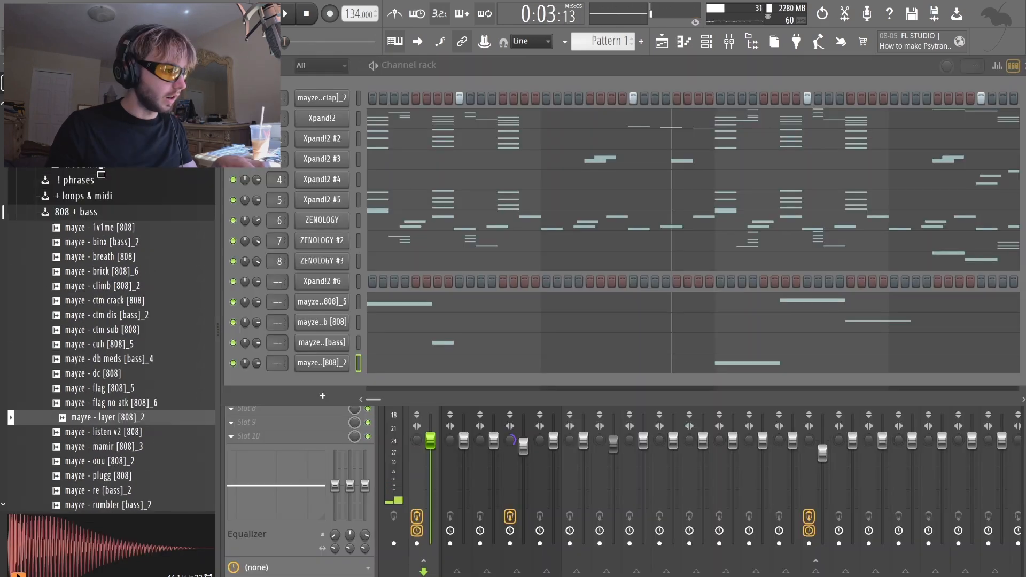
- Replace the layer [808]_2 channel's sample with the last 808 in the mayze & zoc - evolv 808s folder, and play the pattern
left_click(103, 260)
scroll(96, 299, "down", 3)
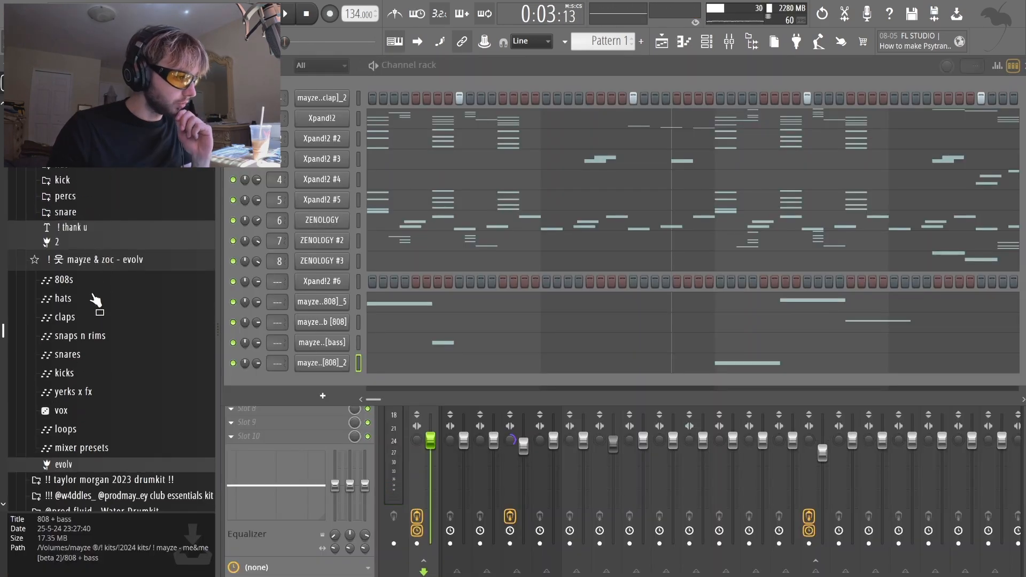
left_click(64, 280)
scroll(107, 347, "down", 8)
left_click(111, 458)
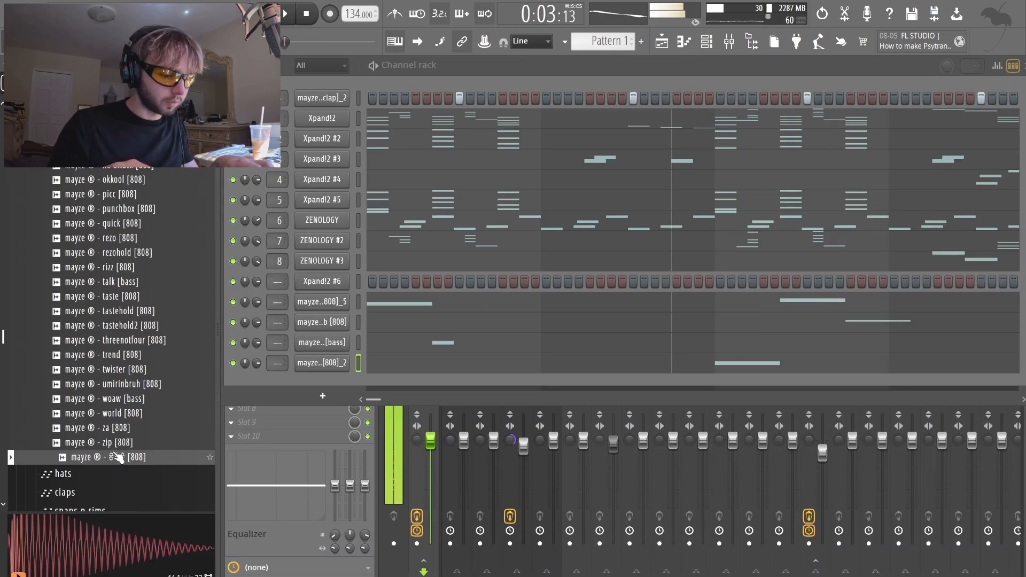
middle_click(118, 457)
key("space")
scroll(118, 457, "up", 1)
scroll(119, 457, "up", 3)
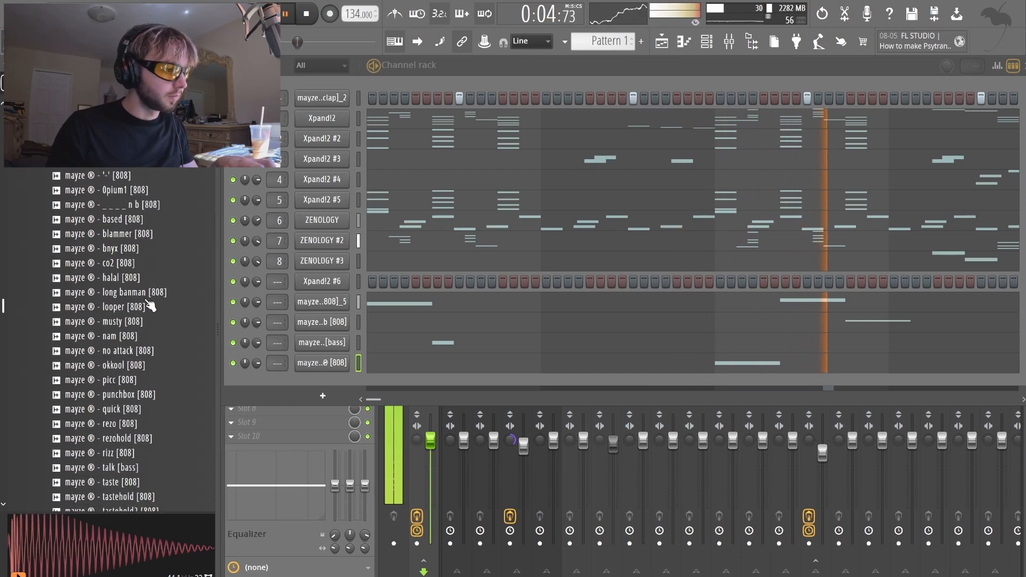
- Load mayze ® - talk [bass] on a channel and write short A#4, two G4 and F4 notes at the end of bar 4
left_click(124, 397)
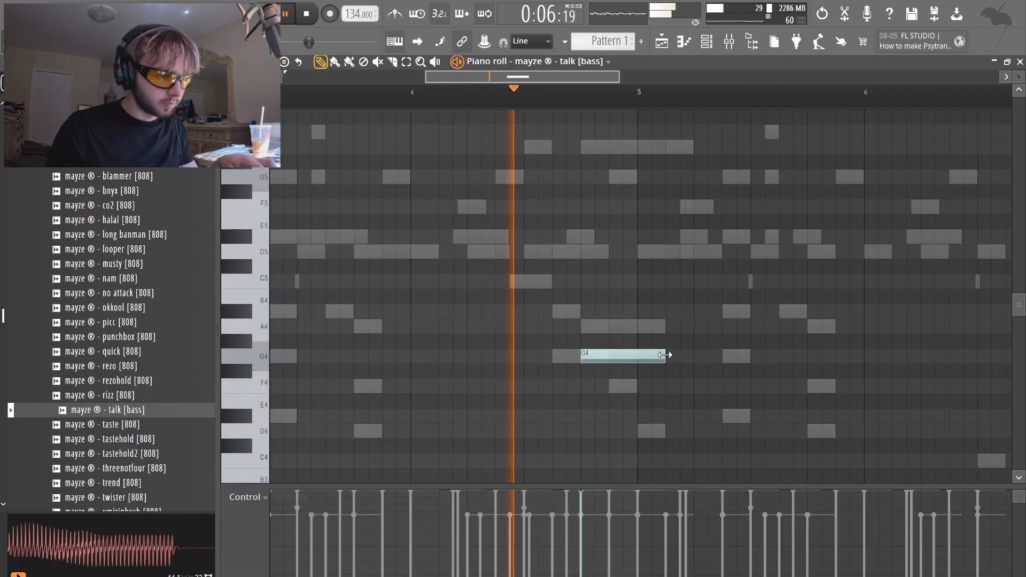
left_click_drag(666, 356, 639, 357)
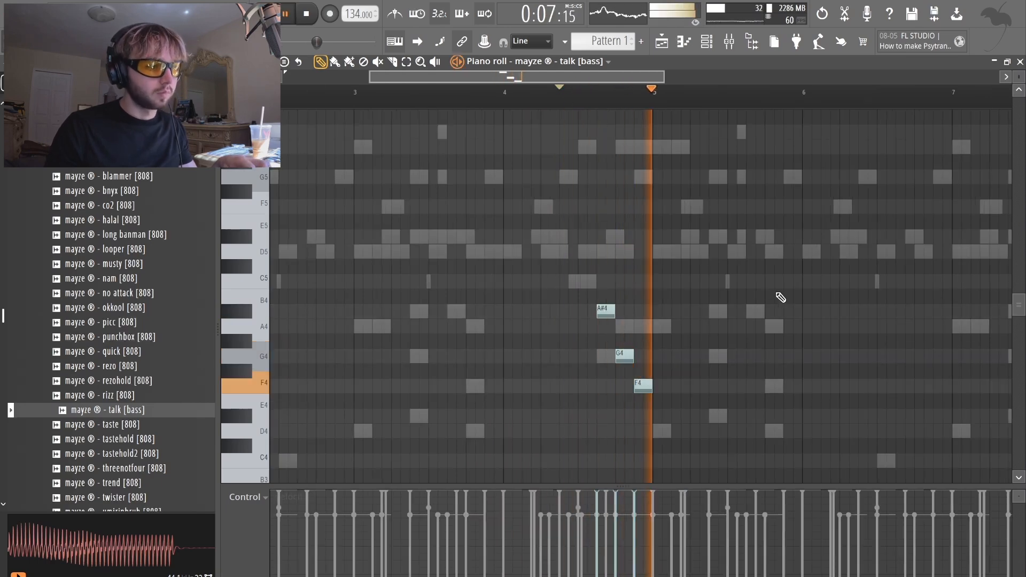
scroll(615, 320, "up", 3, "ctrl")
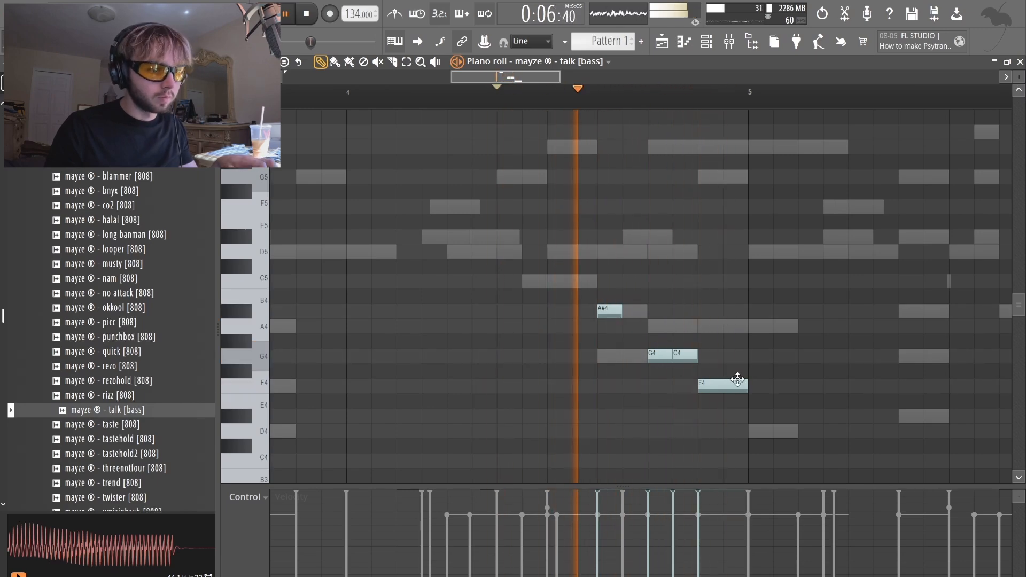
- Add a short A4 note on the last beat of bar 6 in the talk [bass] part during playback
scroll(822, 350, "down", 4, "ctrl")
key("ctrl+a")
key("ctrl+d")
scroll(801, 257, "down", 2, "ctrl")
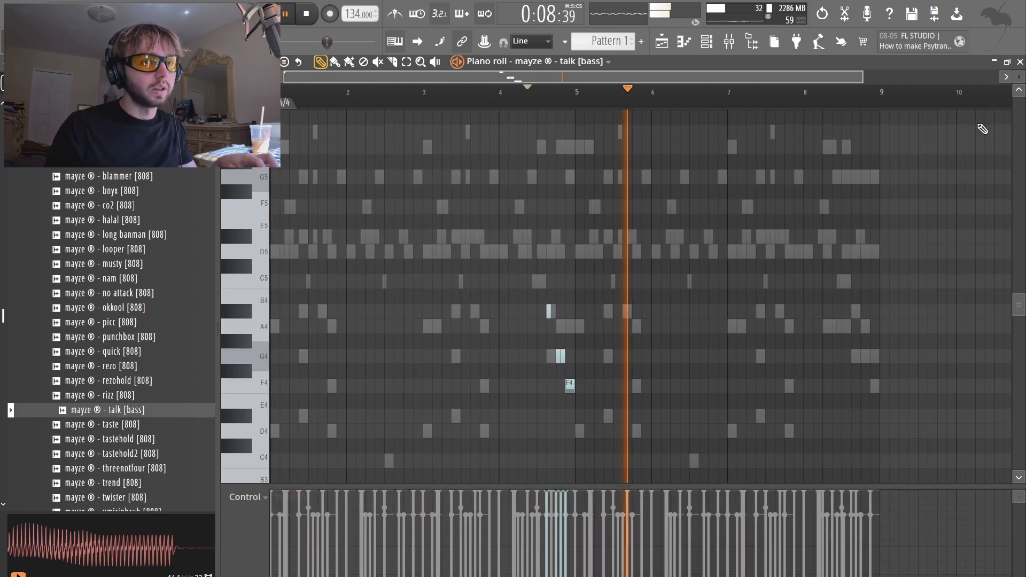
scroll(727, 321, "up", 3, "ctrl")
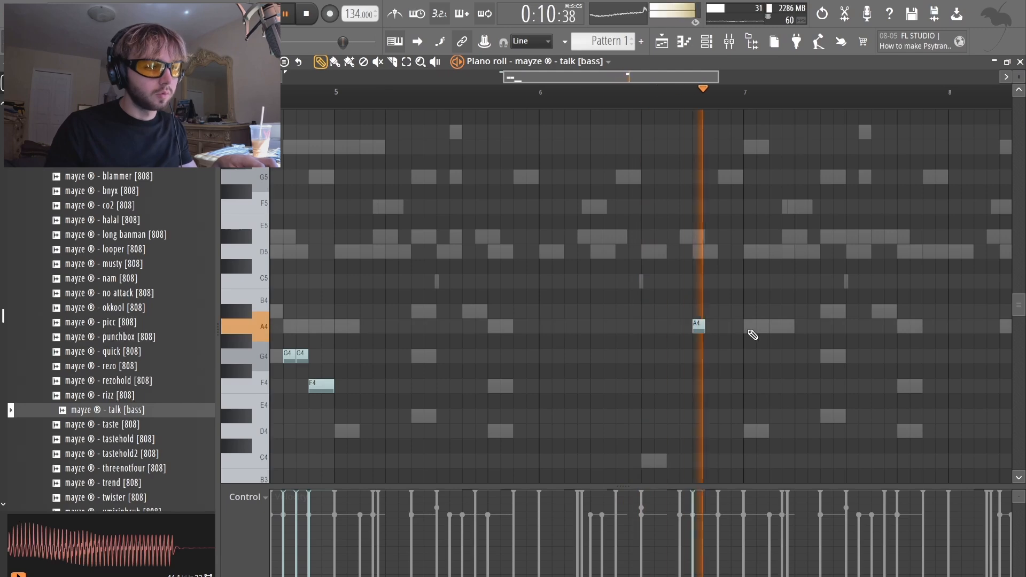
- Load mayze - clipit [hh] from the mayze - me&me [beta 2] kit's hat folder on a channel
scroll(720, 314, "down", 4, "ctrl")
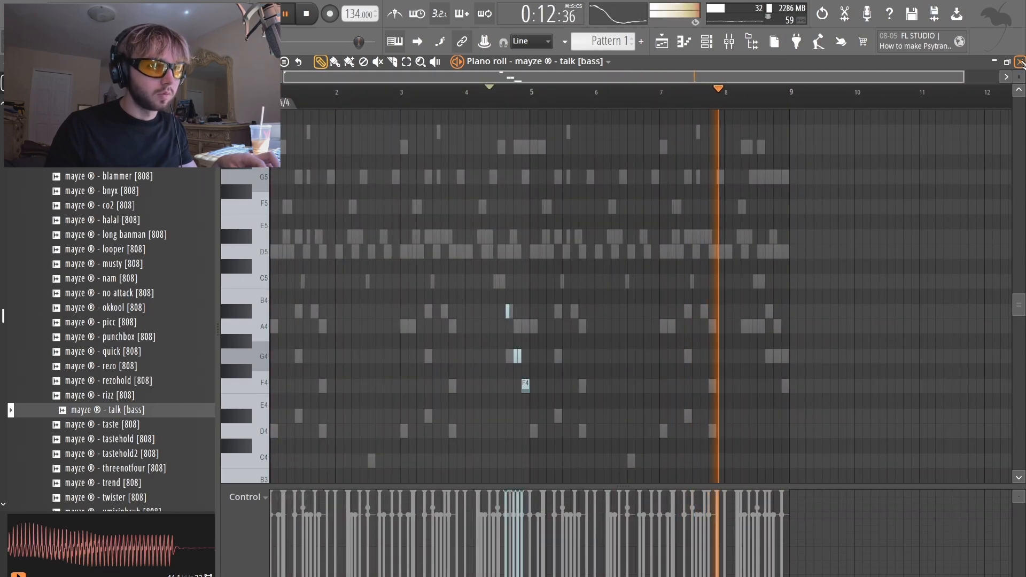
left_click(1020, 62)
scroll(102, 214, "up", 3)
left_click(67, 244)
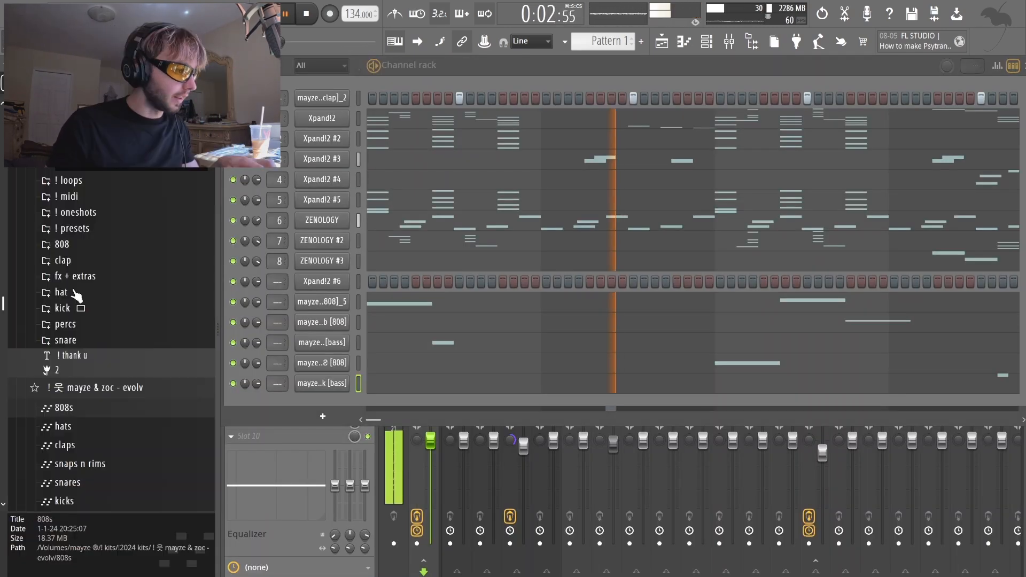
left_click(75, 293)
left_click(140, 395)
scroll(123, 331, "up", 15)
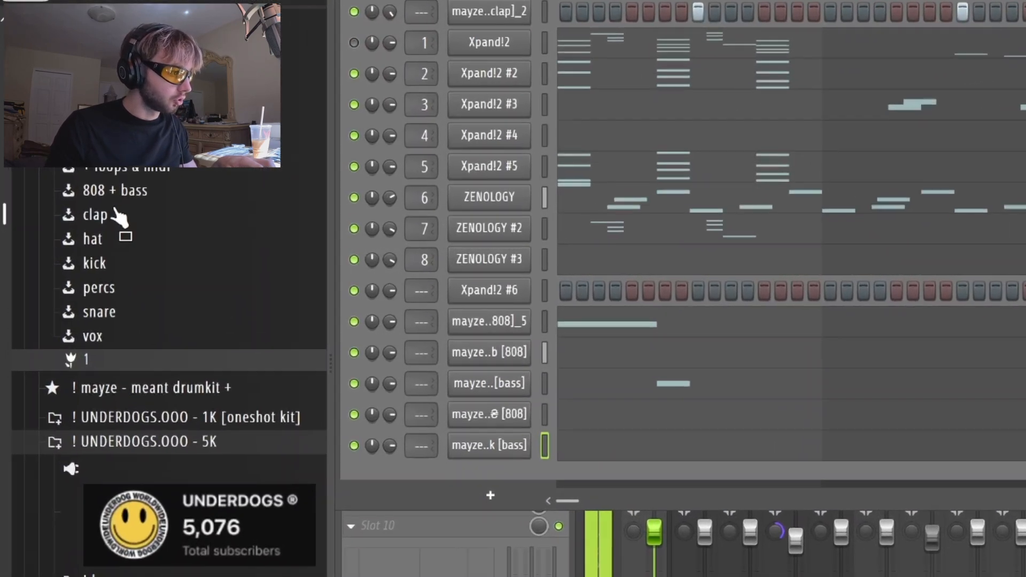
left_click(99, 238)
left_click(160, 401)
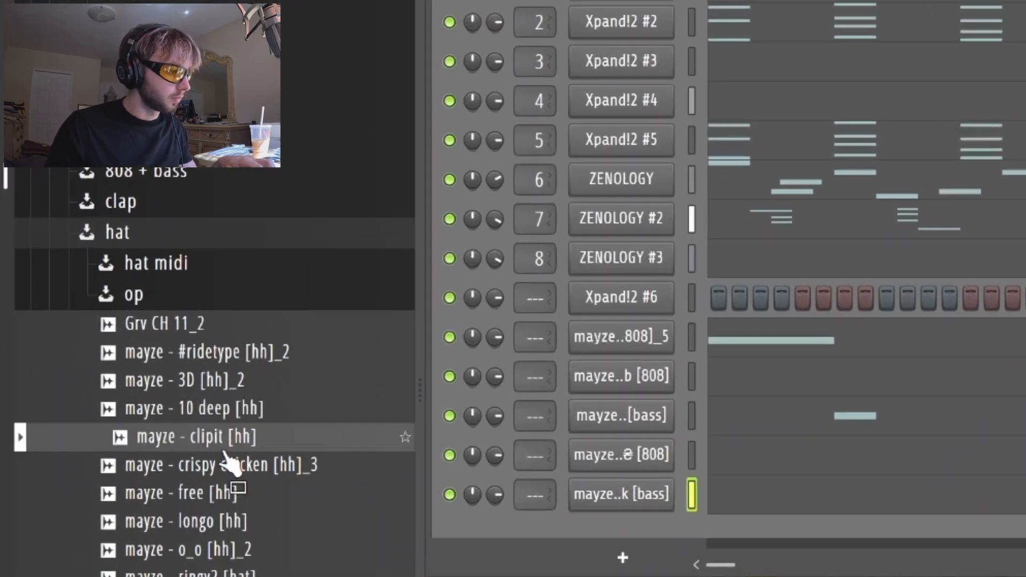
- Place clipit [hh] hits on steps 1, 13, 21 to 23 and 31 while playing the pattern
left_click_drag(723, 552, 708, 553)
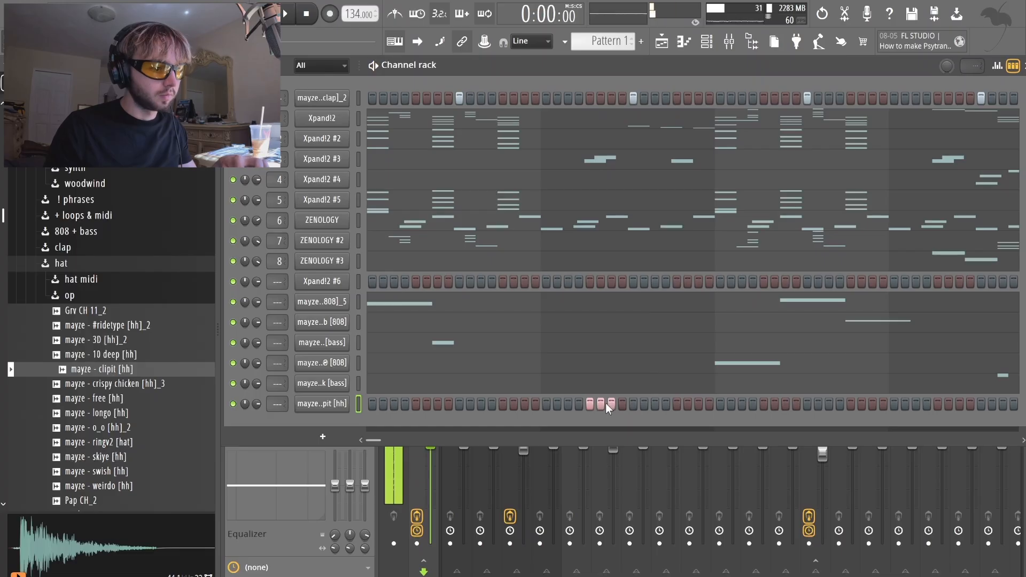
key("space")
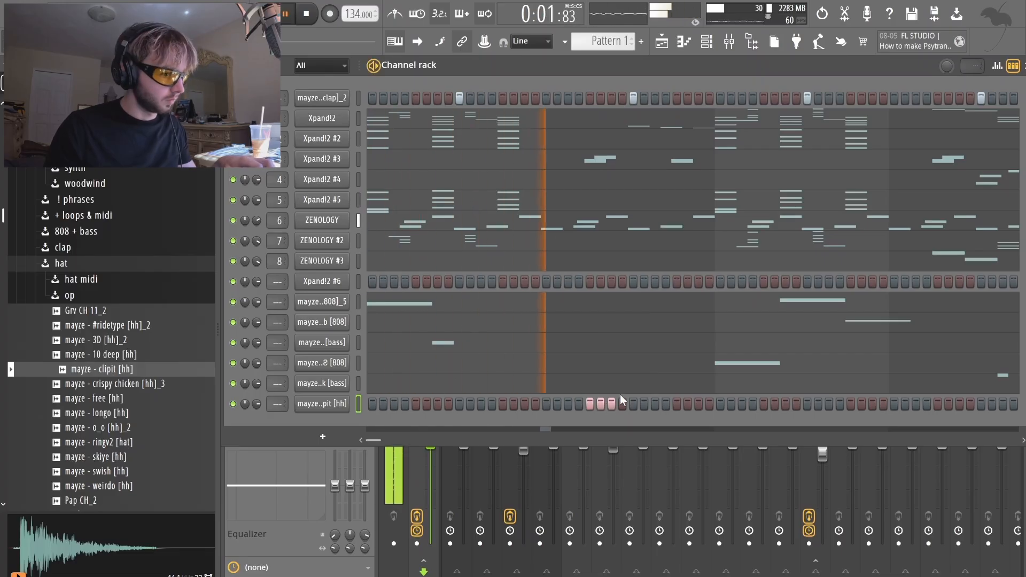
left_click(696, 403)
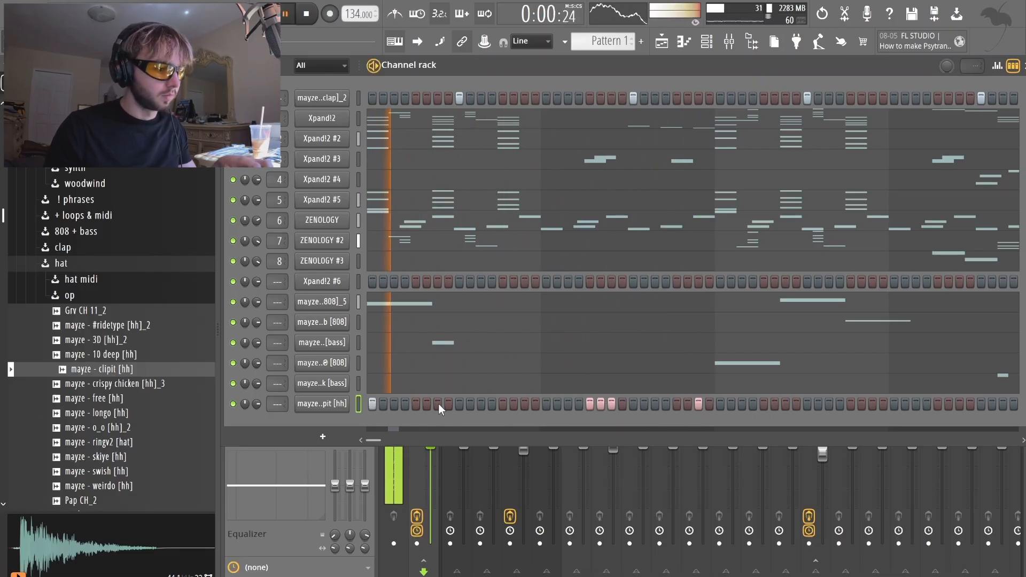
left_click(500, 402)
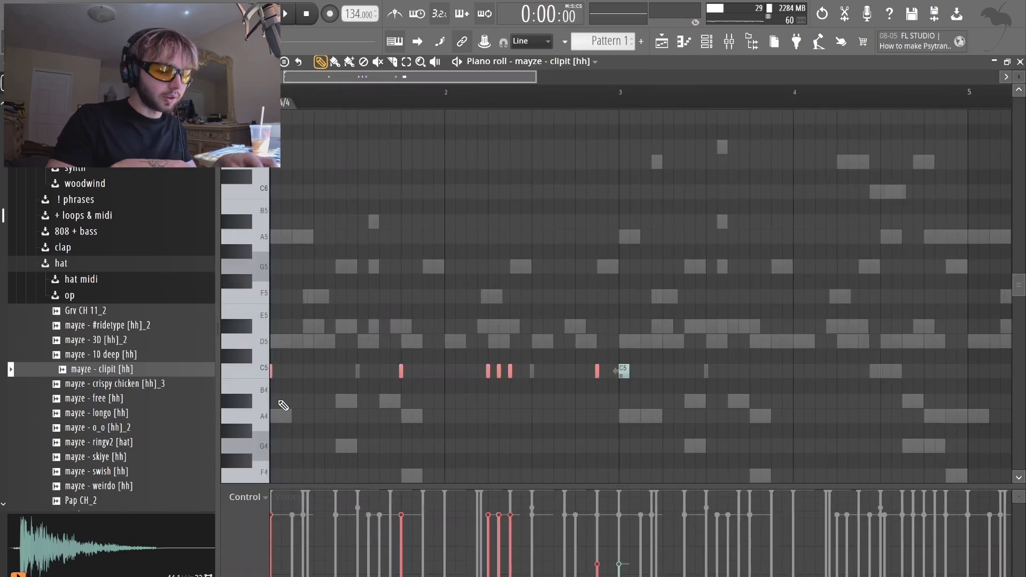
- Repeat the two-bar clipit [hh] rhythm through bar 8 with its notes joined end to end and the extra bar 3 note removed
key("ctrl+l")
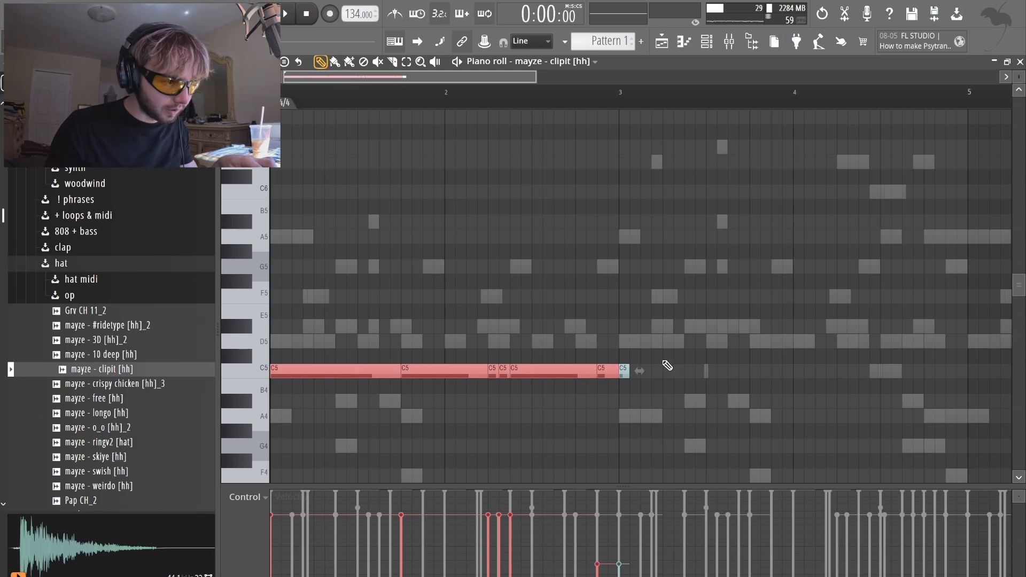
right_click(623, 375)
left_click_drag(647, 326, 90, 449)
key("ctrl+b")
scroll(732, 392, "down", 2)
key("ctrl+b")
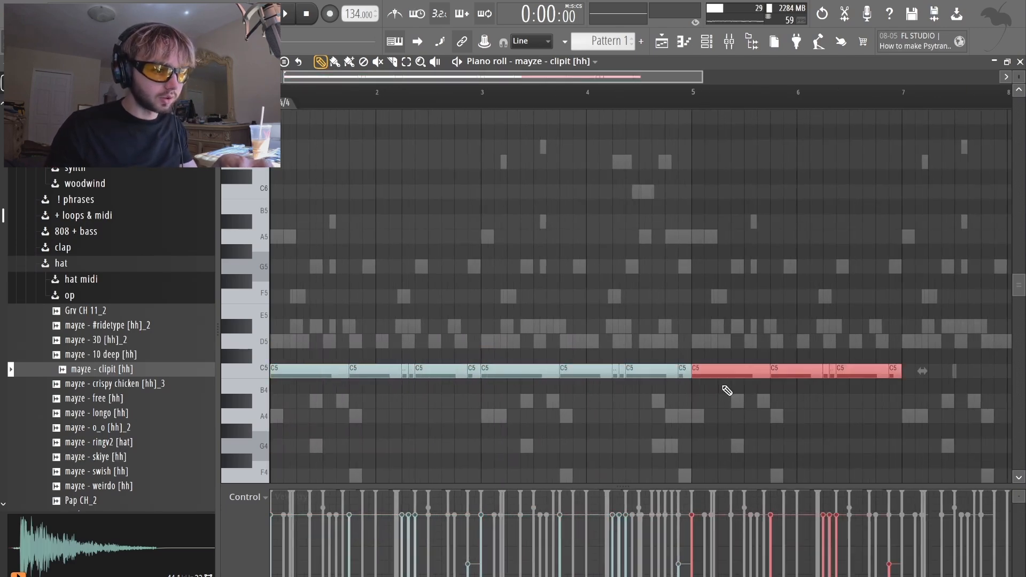
key("ctrl+b")
scroll(724, 385, "down", 3)
key("super+d")
key("space")
key("super+a")
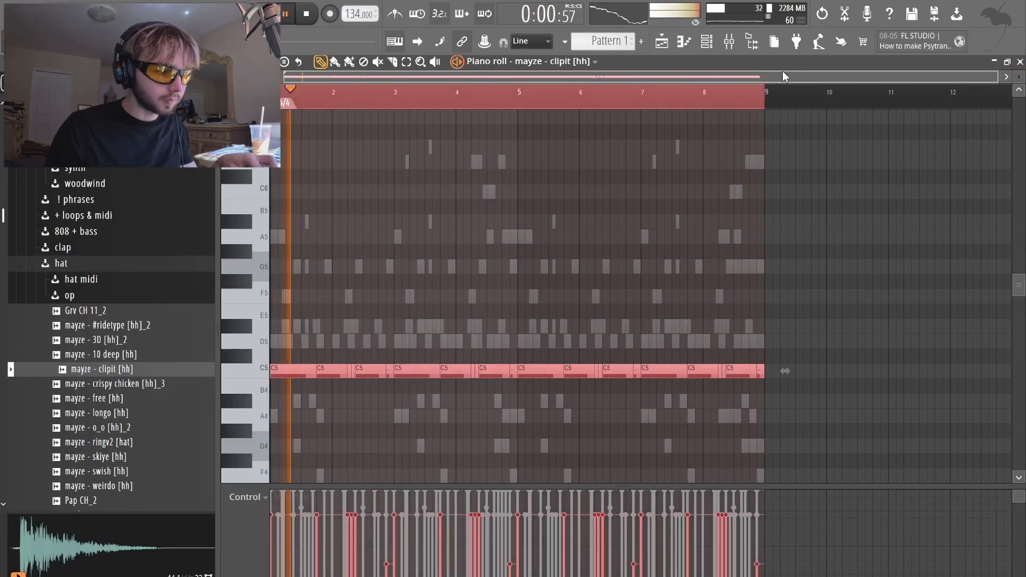
key("super+d")
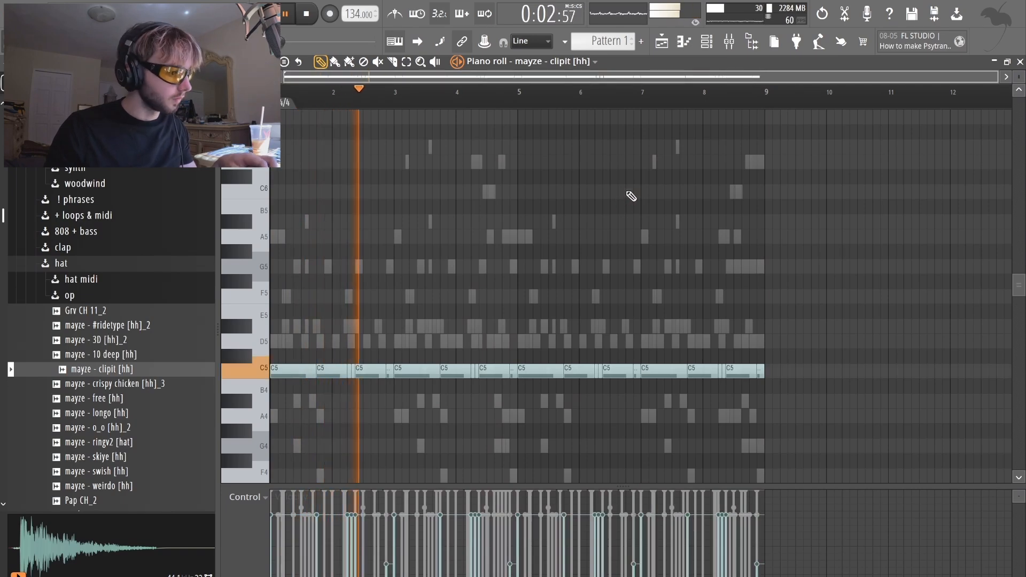
- Add an extra C5 note in the second half of bar 4 to the clipit [hh] part and vary bar 8
scroll(733, 300, "up", 3)
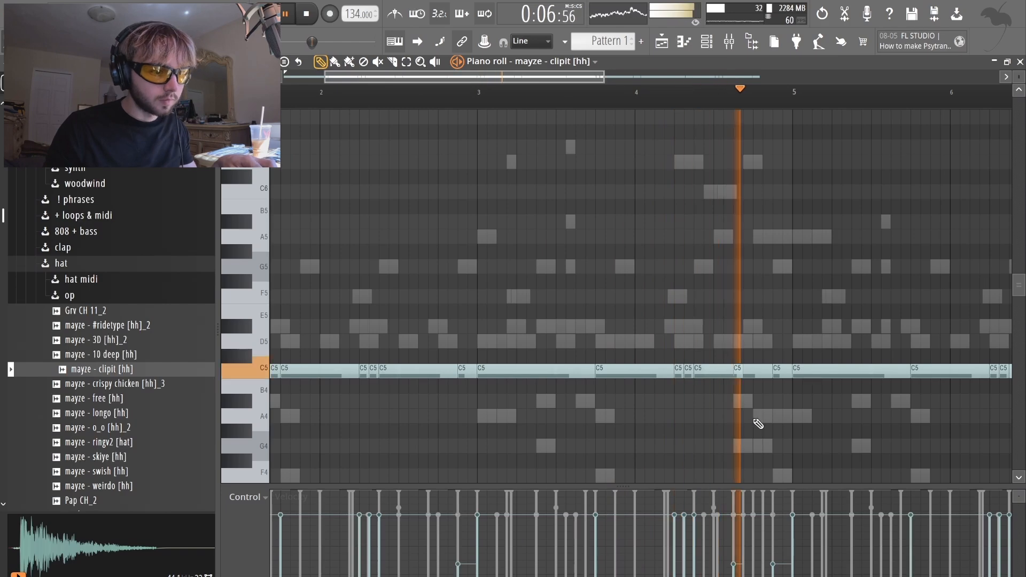
scroll(757, 420, "down", 3)
scroll(792, 353, "up", 3)
mouse_move(784, 370)
left_mouse_down()
mouse_move(774, 382)
mouse_move(776, 362)
mouse_move(800, 369)
left_mouse_up()
scroll(877, 343, "down", 2)
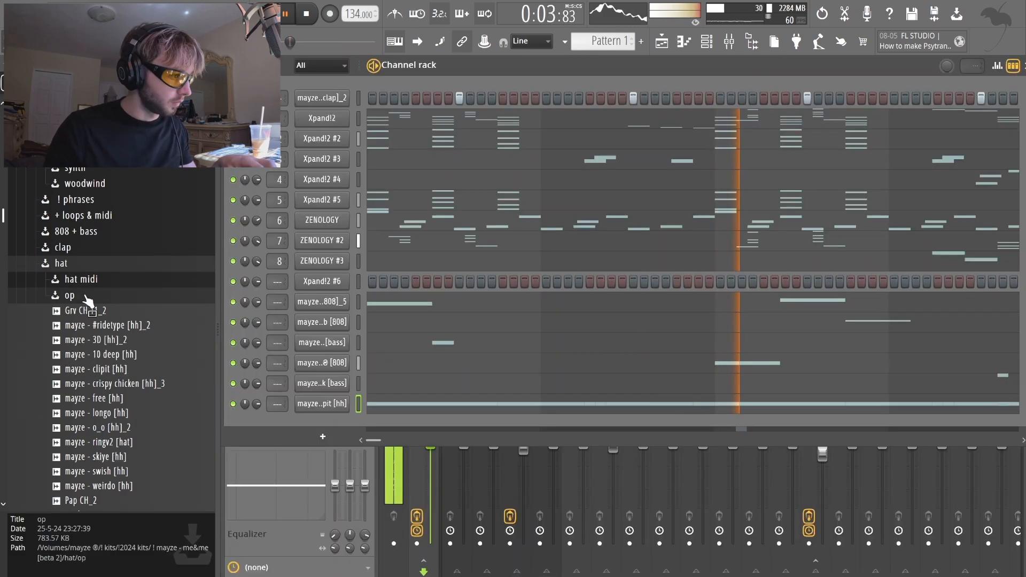
- Load the open hat Jung Hat 1_2 from the op folder on a channel with a hit on step 33
left_click(99, 327)
left_click(111, 315)
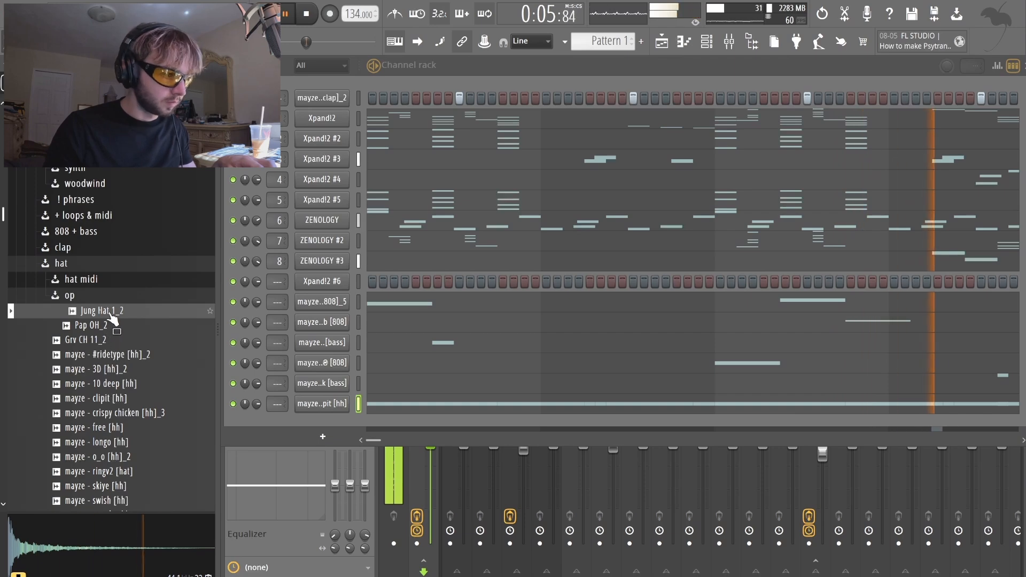
left_click_drag(344, 422, 763, 430)
key("space")
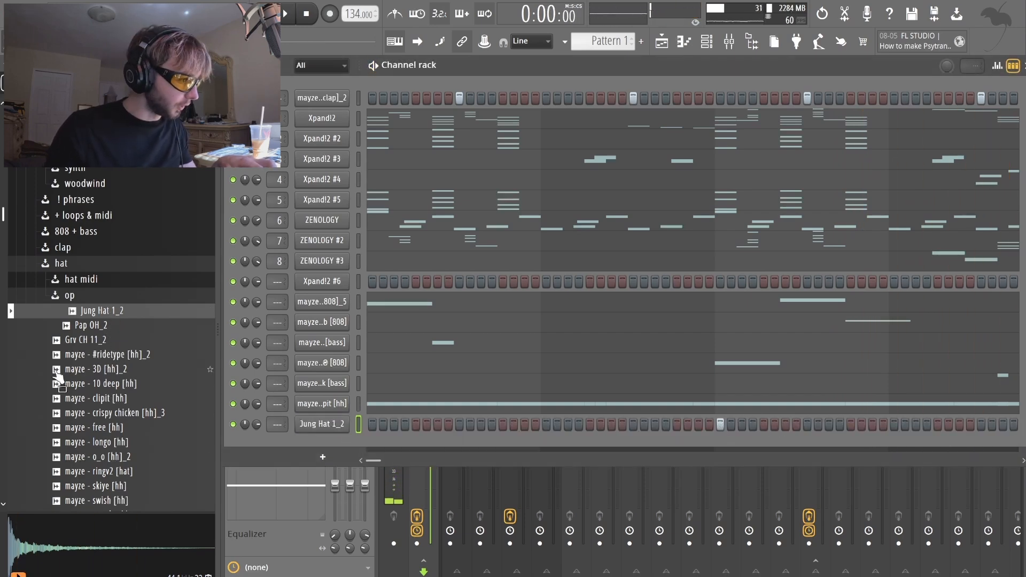
- Load the open hat Pap OH_2 on a channel with a hit on step 21 and open its notes in the piano roll
scroll(58, 379, "down", 3)
left_click_drag(86, 273, 564, 448)
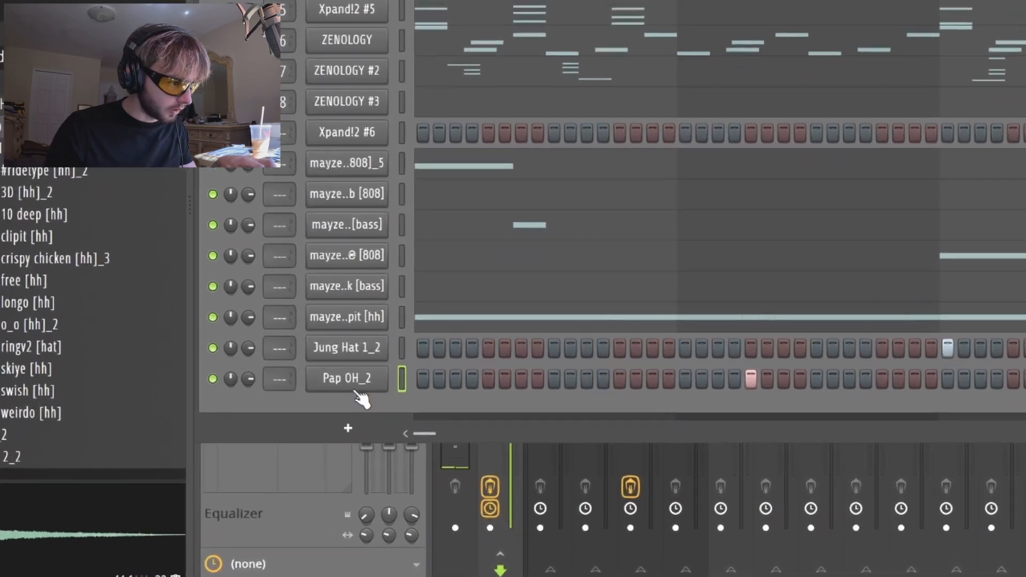
right_click(379, 382)
left_click(458, 462)
key("F7")
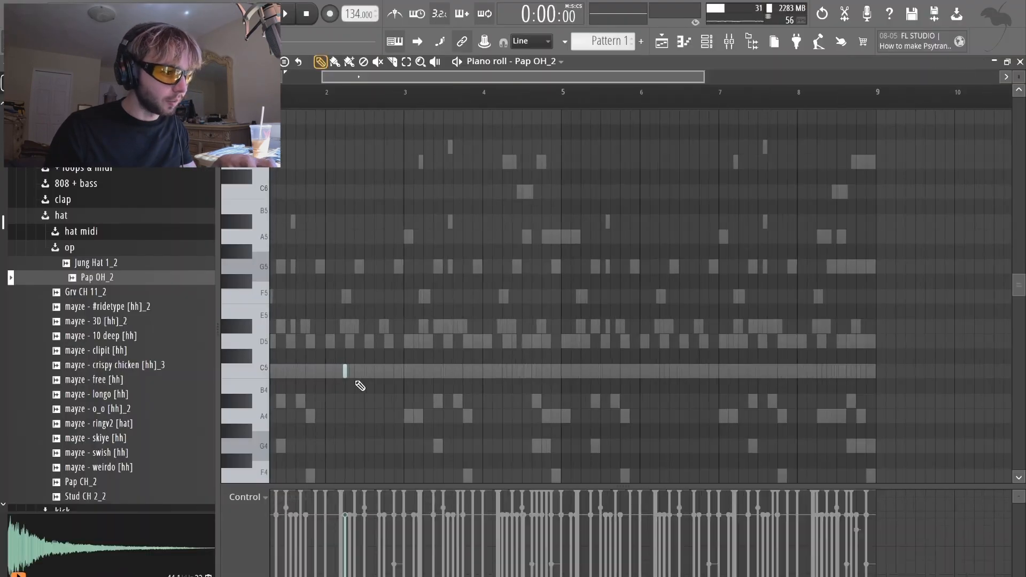
- Extend the Pap OH_2 part in bar 2 with short C5 hits and a one-beat A4 under a C5 slide note, ending at bar 3
scroll(360, 385, "up", 2, "ctrl")
scroll(393, 378, "down", 2, "alt")
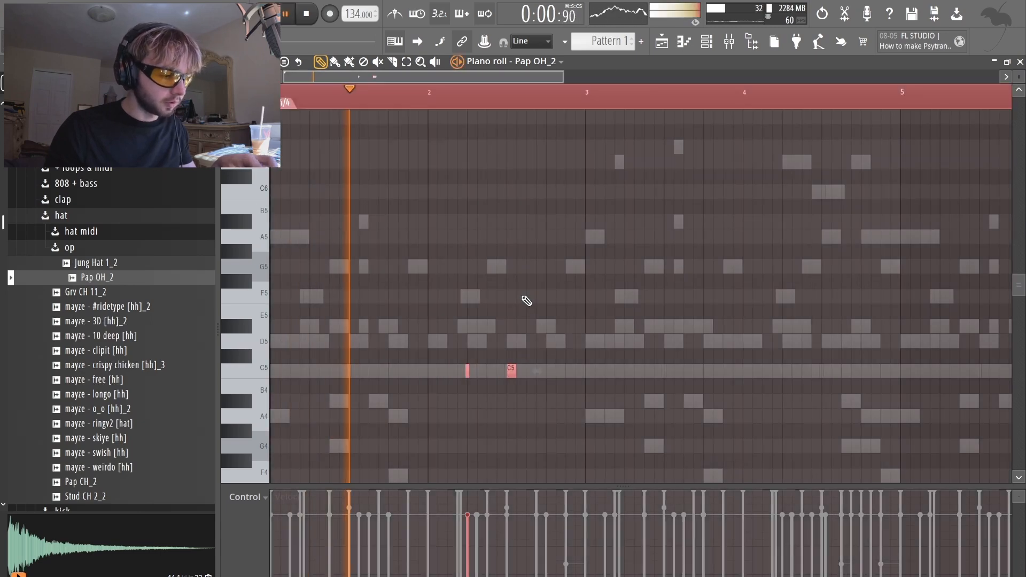
key("ctrl+a")
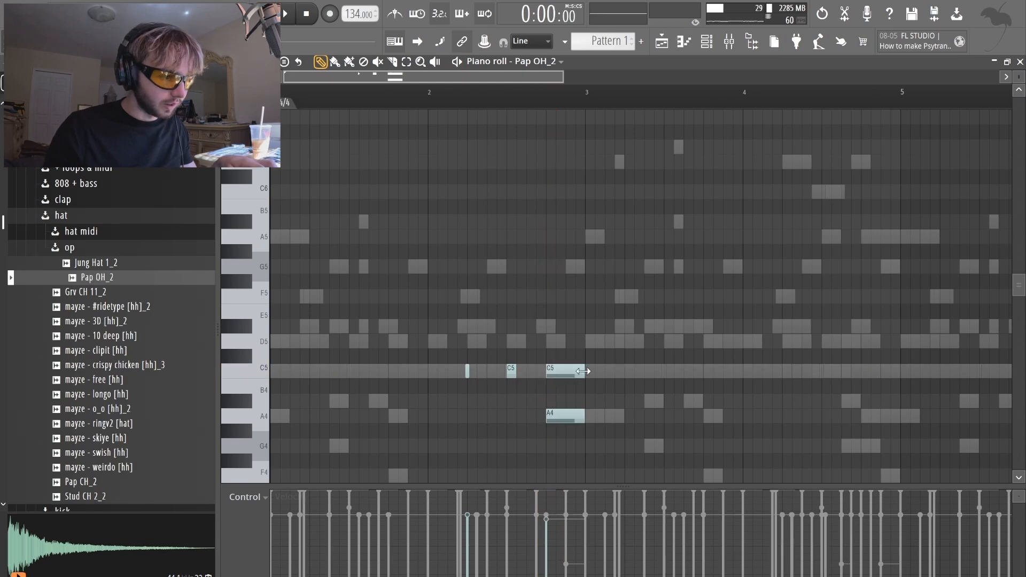
double_click(583, 371)
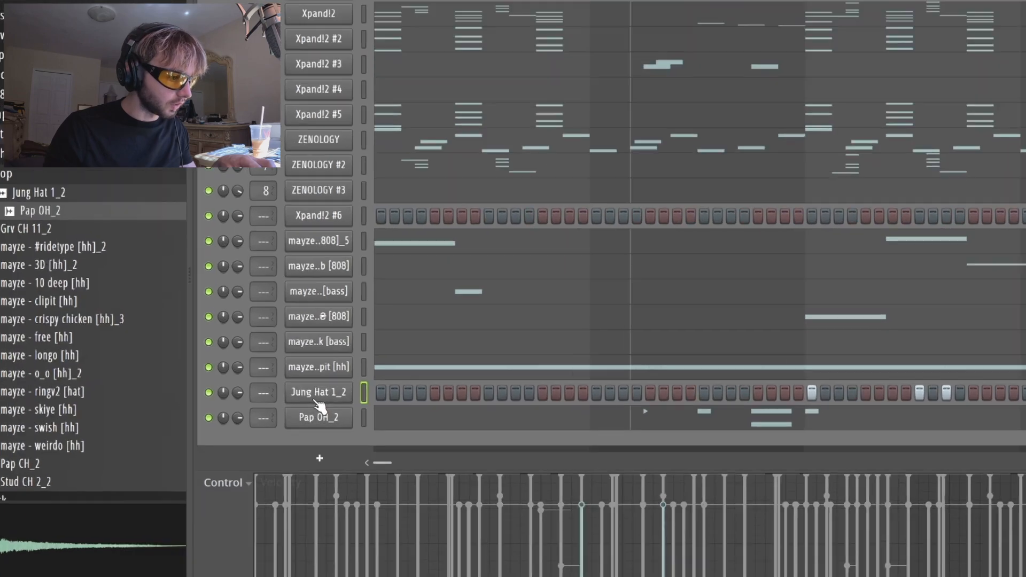
- Reduce the Jung Hat 1_2 part to two short C5 hits in bar 3 and repeat them in bar 7
right_click(336, 419)
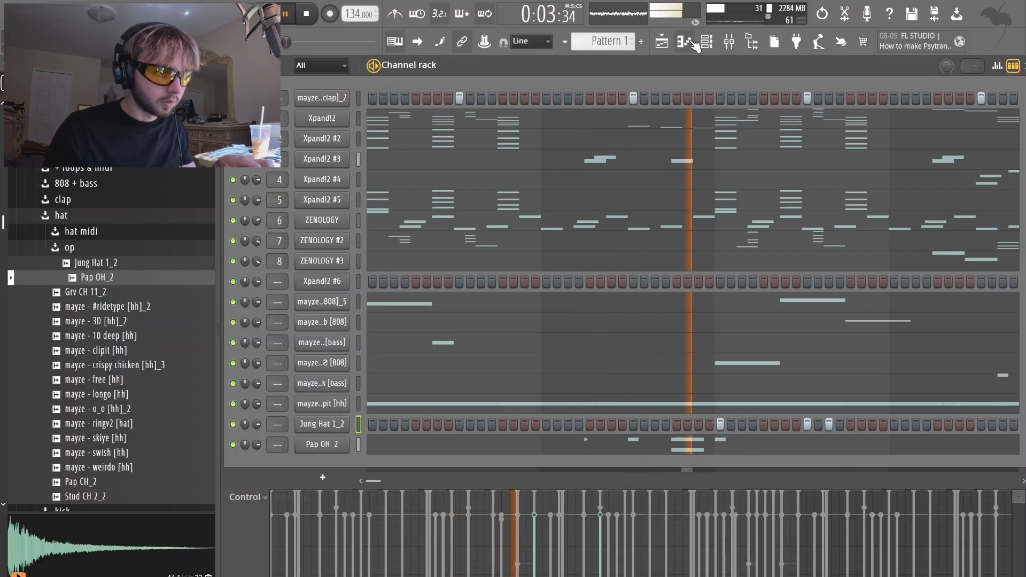
left_click(690, 42)
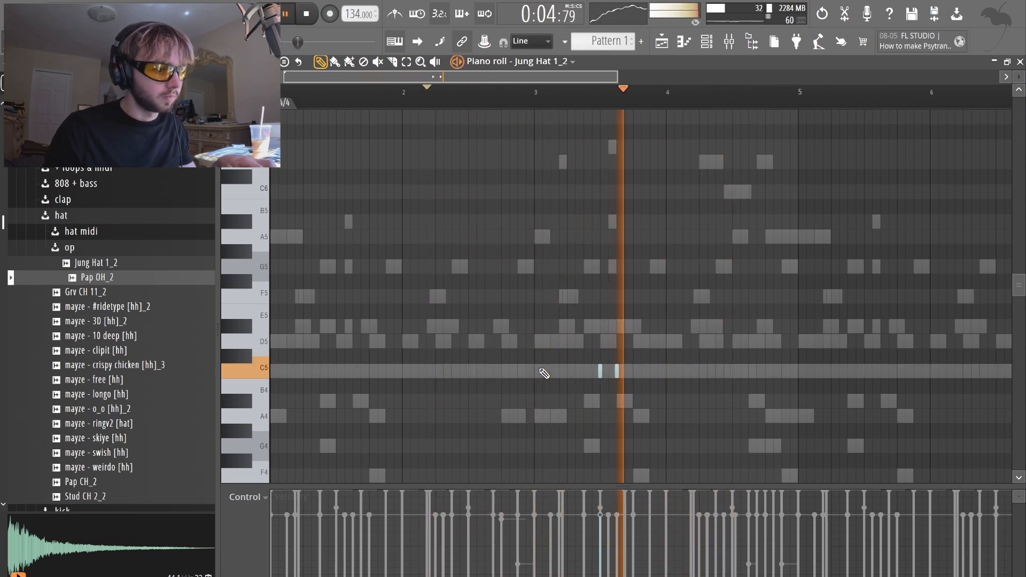
scroll(682, 371, "down", 3)
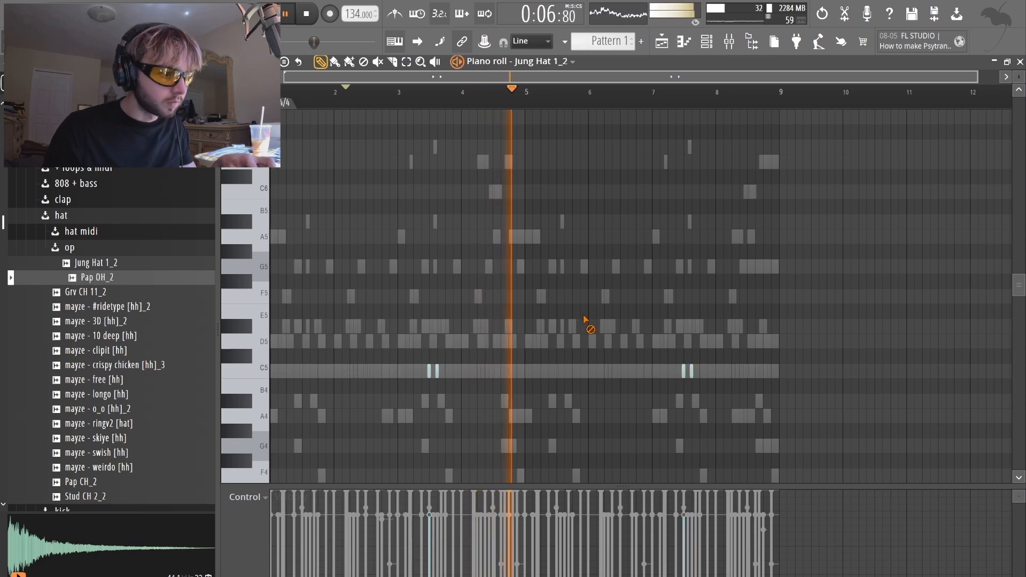
- Switch the piano roll to Pap OH_2 and copy all its notes into the second four bars
left_click(571, 62)
left_click(548, 543)
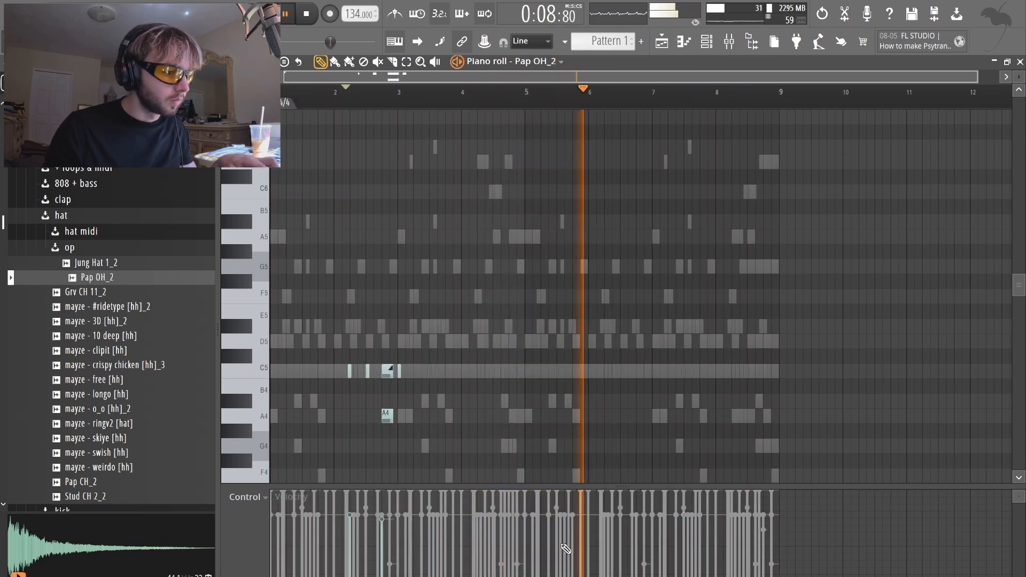
key("ctrl+a")
left_click_drag(387, 373, 625, 371)
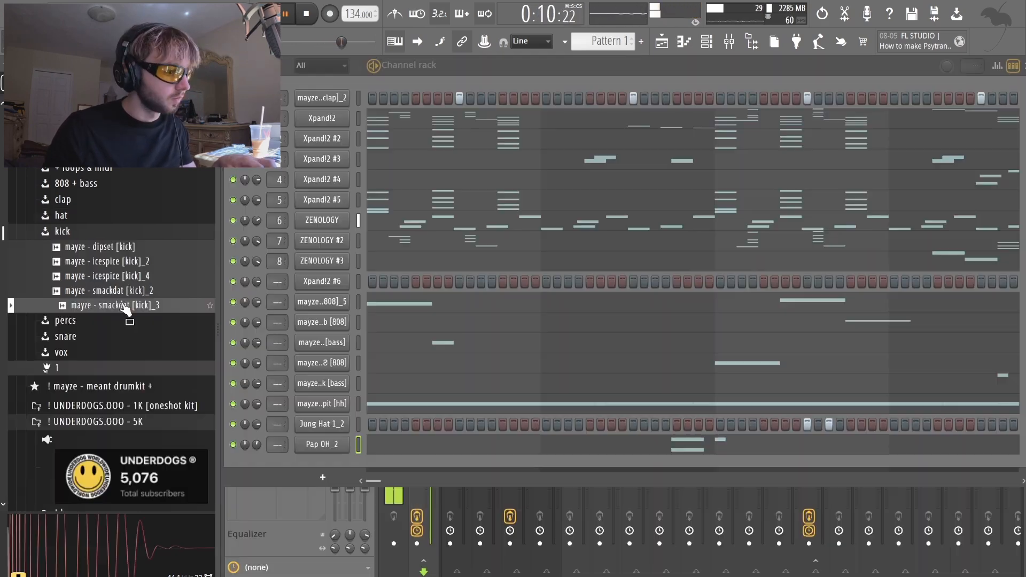
- Audition the kick samples and load mayze - smackdat [kick]_2 on a channel with a hit on step 33
left_click(121, 291)
left_click(119, 277)
left_click(119, 294)
left_click_drag(304, 454, 306, 457)
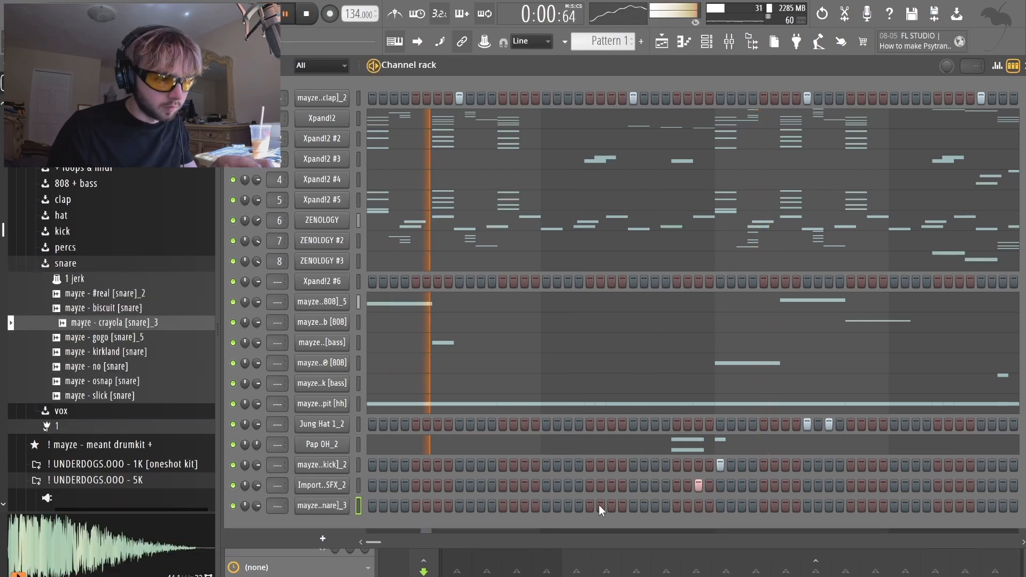
left_click(591, 506)
left_click(598, 506)
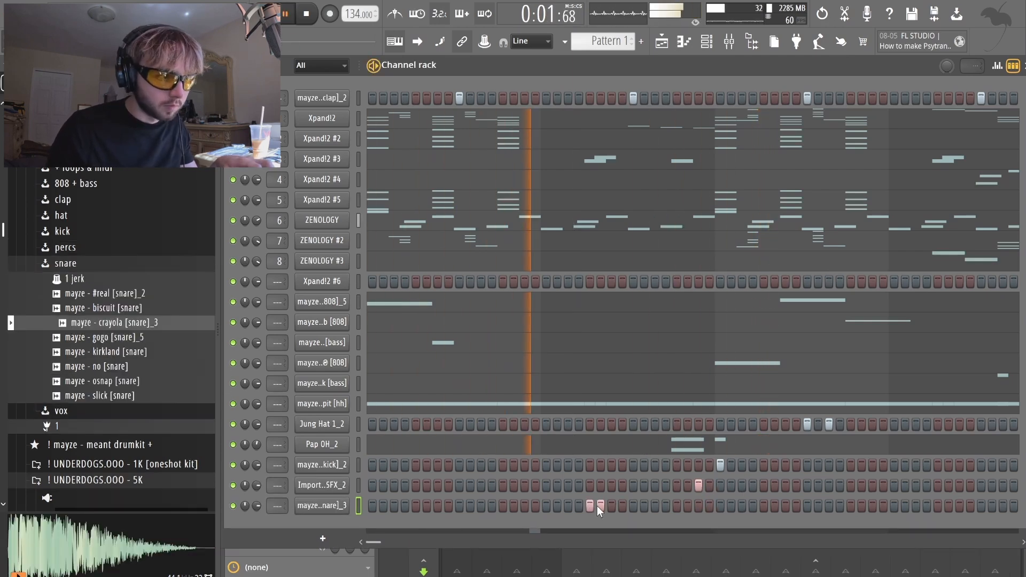
right_click(601, 506)
right_click(591, 506)
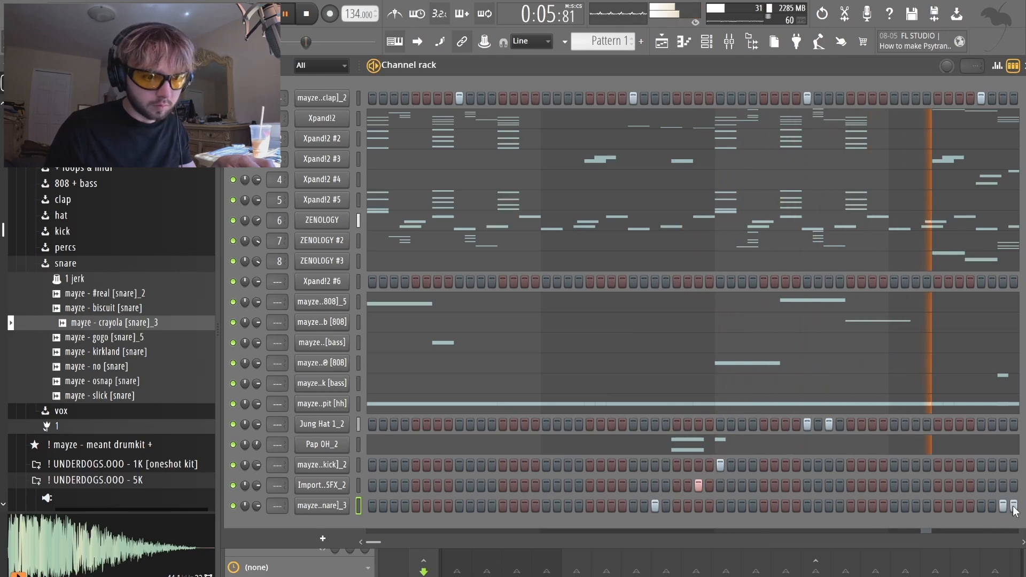
- Build the crayola [snare]_3 part with a bar 2 hit and three notes in late bar 4, the first two softer and rising in velocity
left_click(684, 45)
scroll(534, 329, "up", 4)
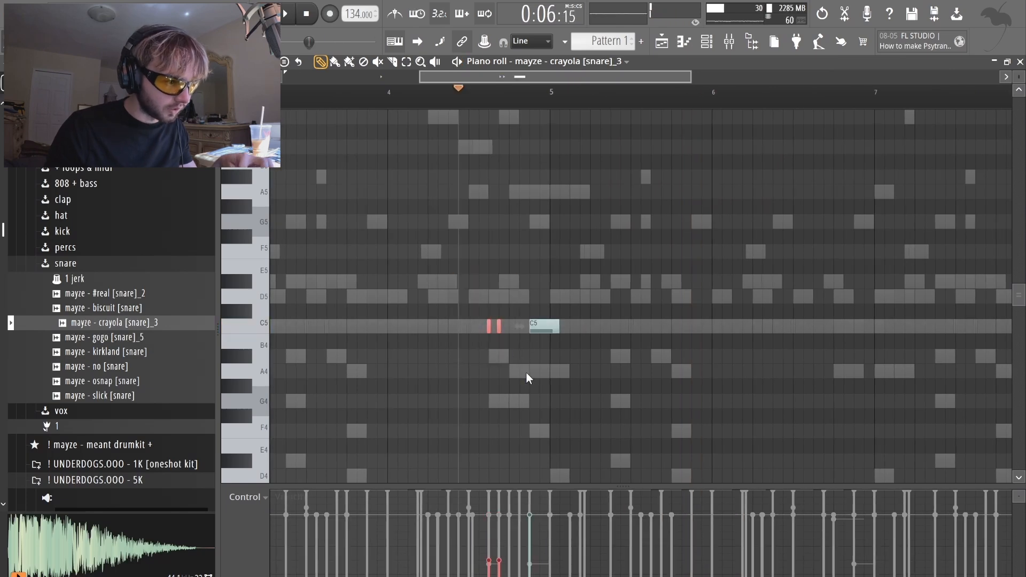
left_click_drag(464, 312, 509, 339)
left_click_drag(498, 562, 500, 550)
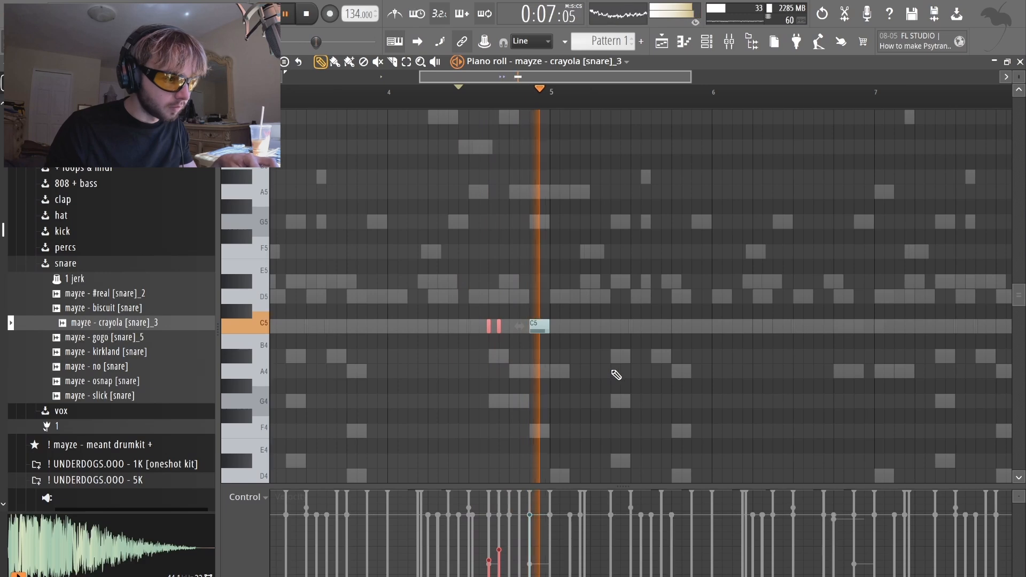
- Copy all the crayola [snare]_3 notes from the first four bars into bars 5 to 8
scroll(559, 343, "down", 3)
key("ctrl+a")
mouse_move(527, 327)
left_mouse_down()
mouse_move(894, 347)
mouse_move(788, 370)
left_mouse_up()
key("ctrl+d")
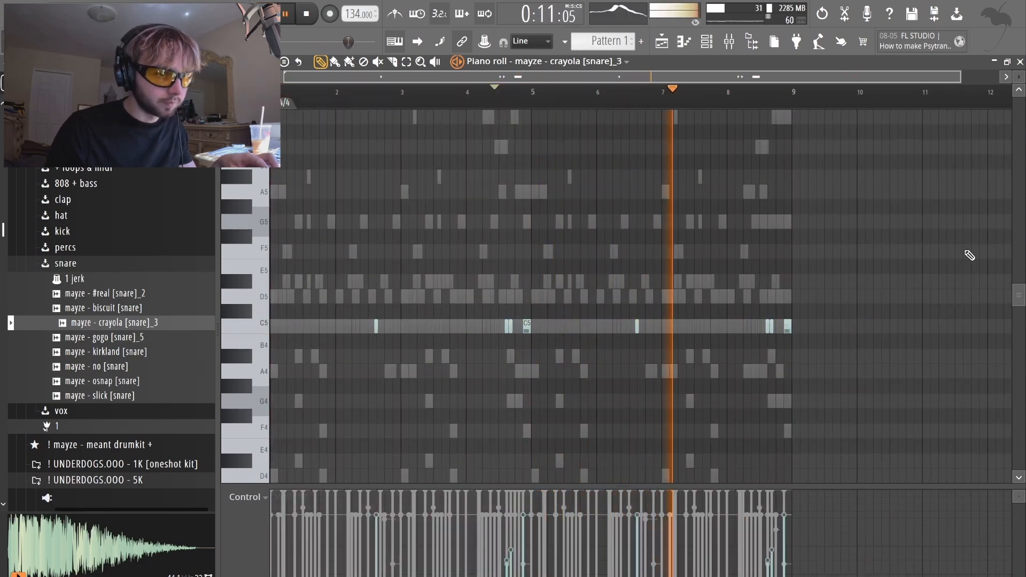
- Load mayze - bongo [perc]_2 from the mayze - meant drumkit's perc folder on a new channel
key("F6")
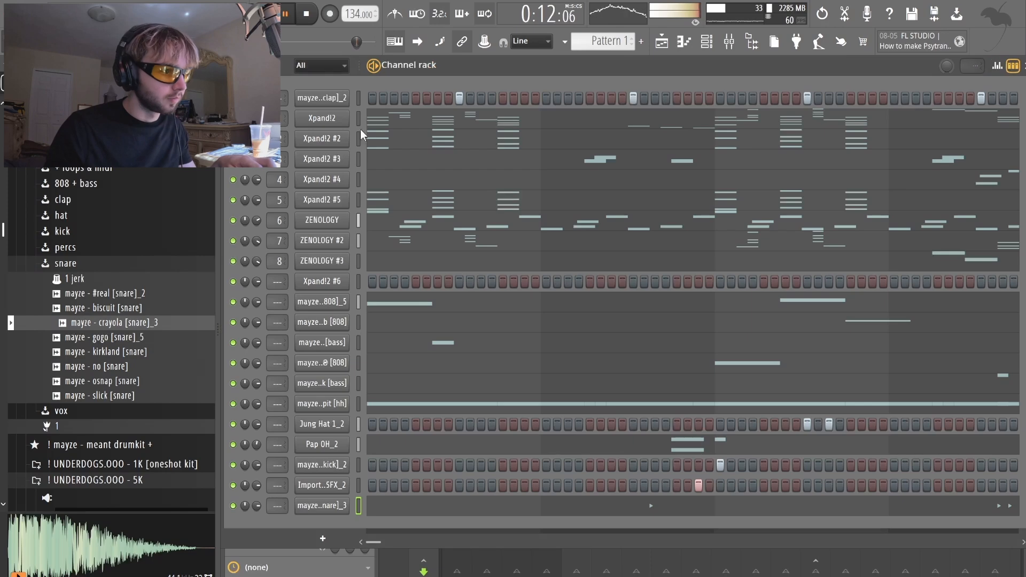
left_click(69, 265)
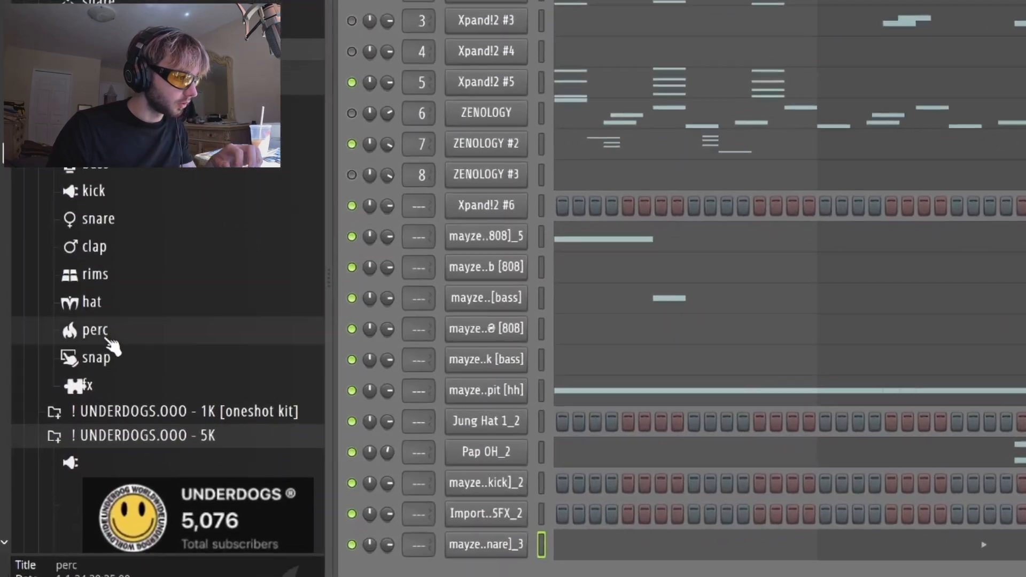
left_click(74, 352)
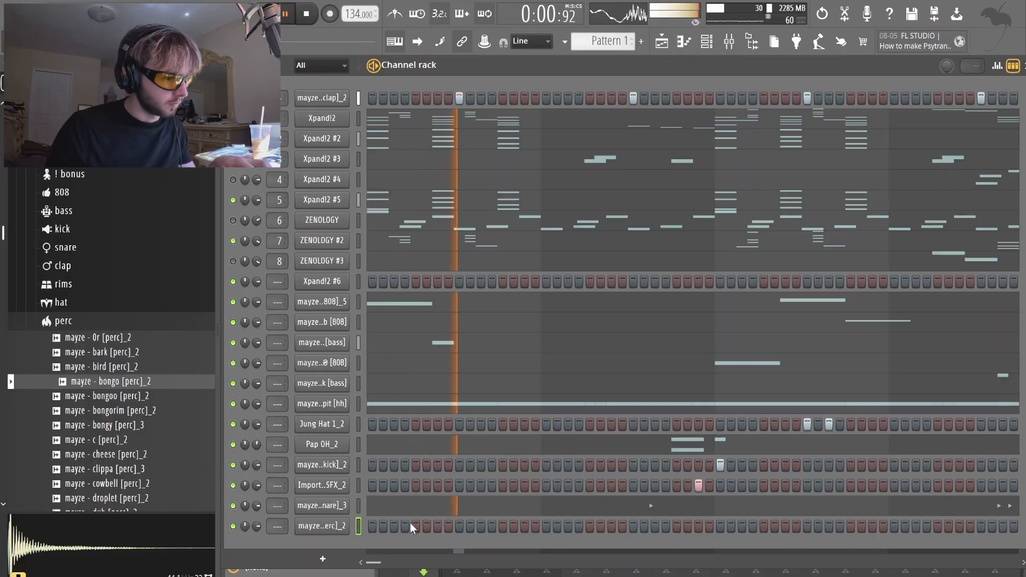
- Place mayze - bongo [perc]_2 hits on steps 21 and 22
left_click(591, 527)
left_click(600, 527)
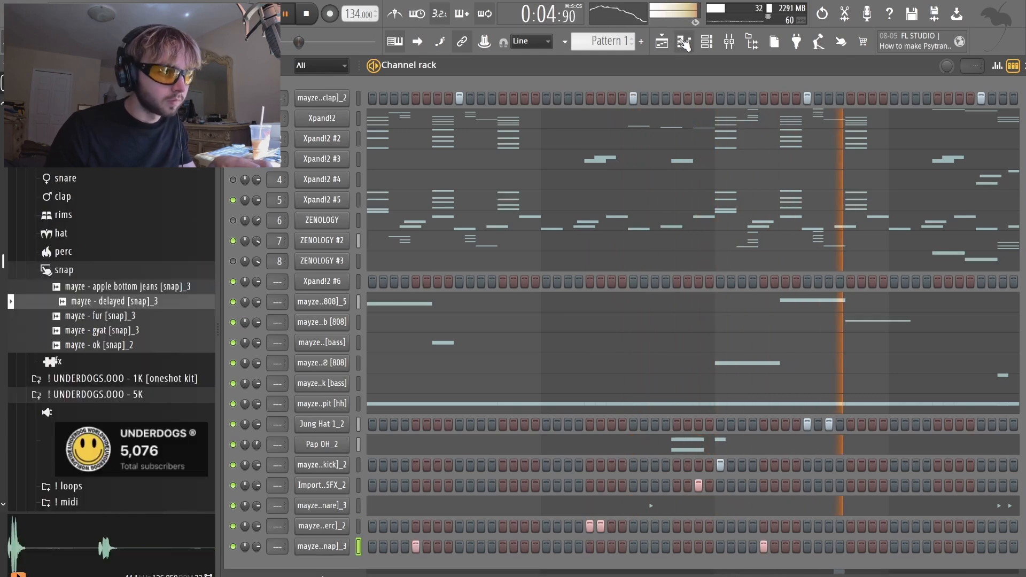
- Extend the mayze - delayed [snap]_3 part with matching notes early in bars 5 and 7
key("F7")
left_click(555, 325)
left_click(686, 326)
key("ctrl+d")
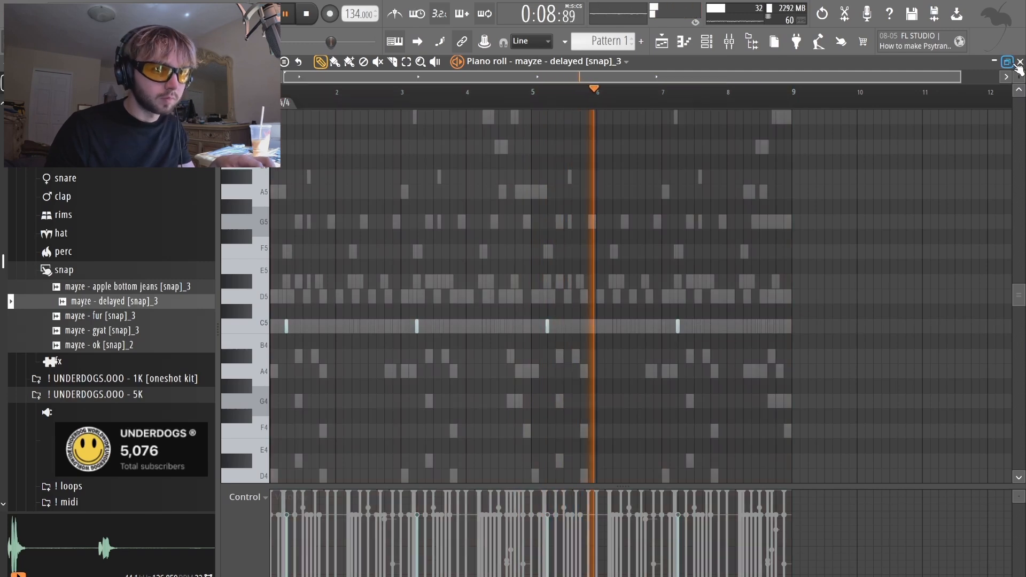
left_click(1019, 62)
- Audition clap samples from the drumkit and load mayze - slide [brass] from the woodwind oneshots on a new channel
left_click(77, 275)
left_click(77, 274)
scroll(80, 241, "up", 10)
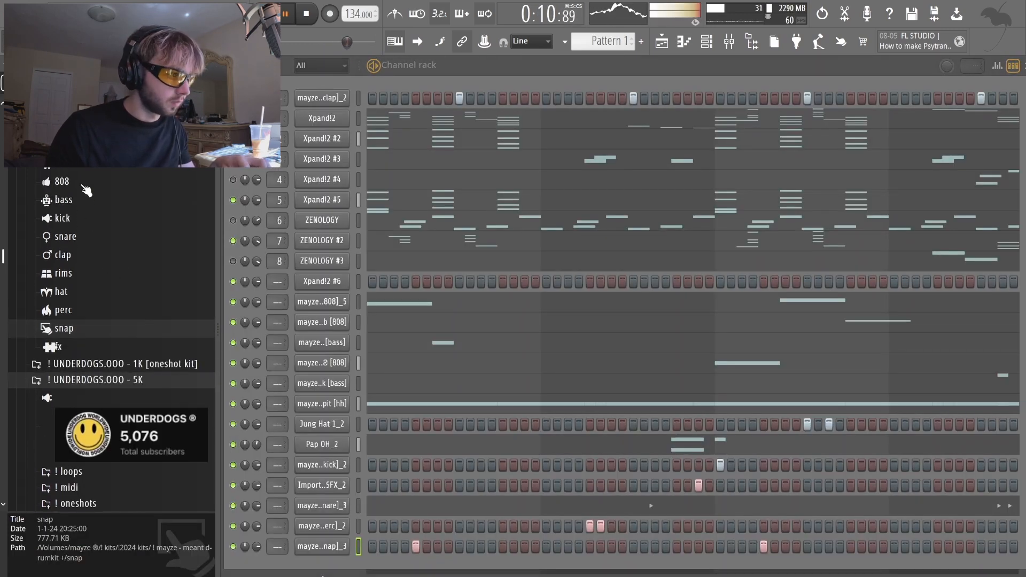
left_click(84, 257)
left_click(133, 344)
left_click(137, 359)
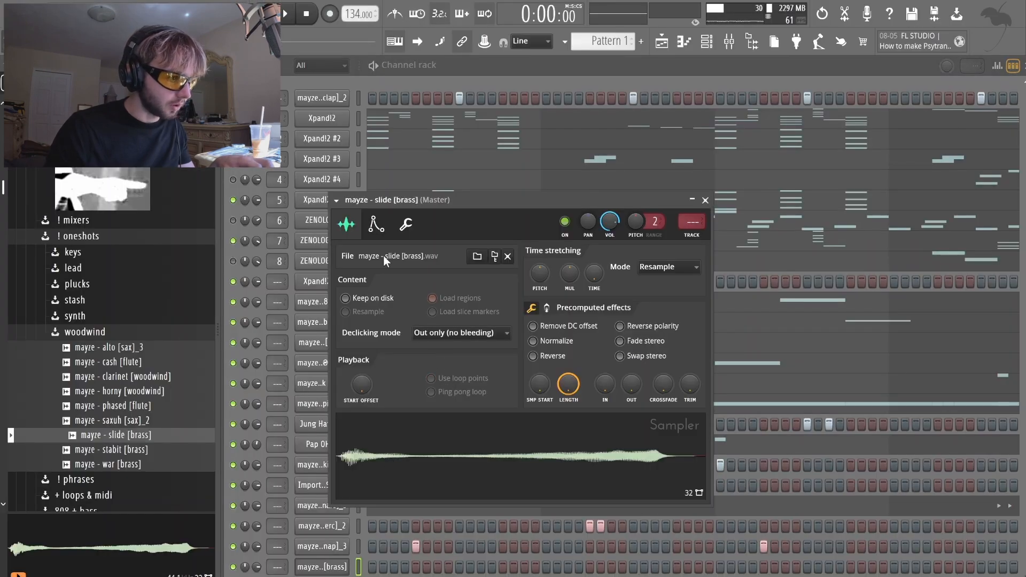
- Switch on the volume envelope of the mayze - slide [brass] channel
left_click(376, 223)
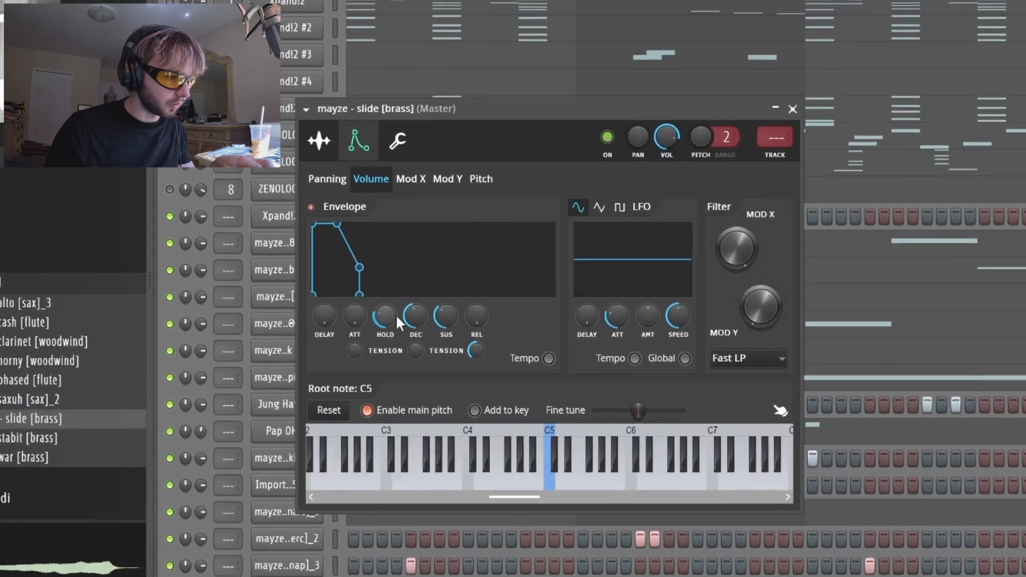
left_click(792, 109)
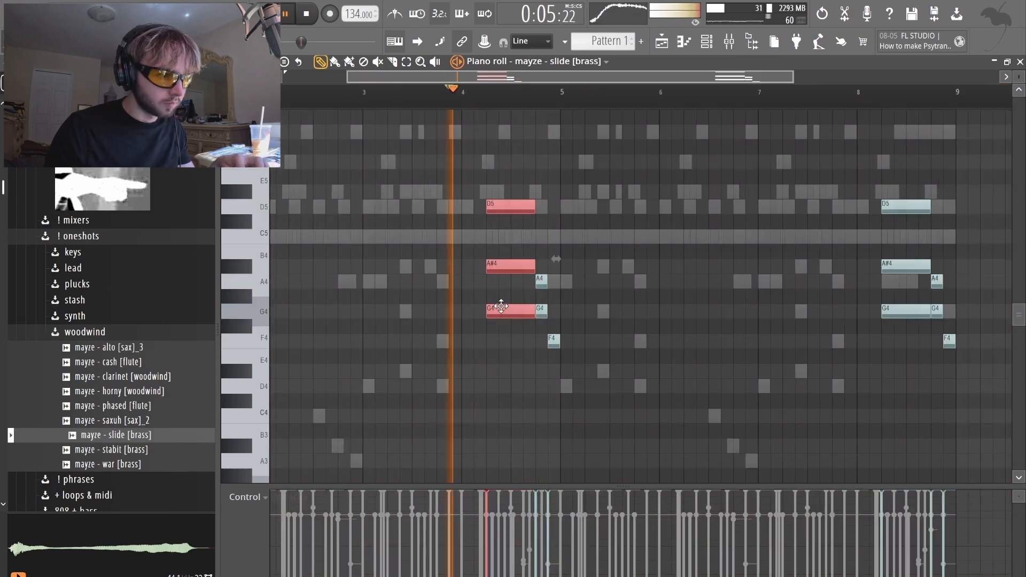
- Copy the G4, A#4 and D5 brass chord from bar 4 into the second halves of bars 6 and 2
left_click_drag(503, 321, 729, 310)
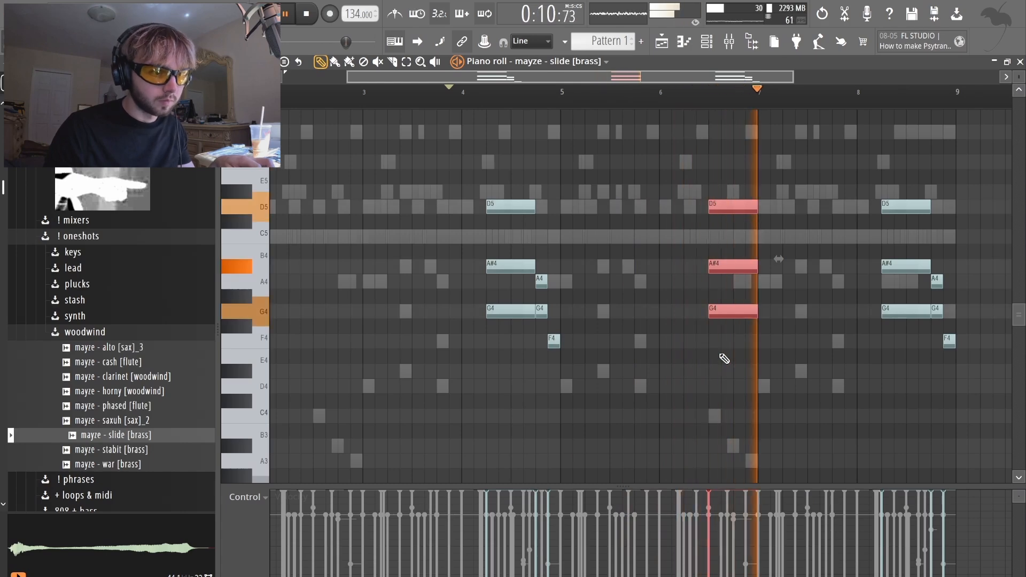
scroll(716, 350, "down", 2)
left_click_drag(636, 208, 380, 262)
- Slice the long brass chords in bars 4 and 8 at the middle of the bar and remove their first halves
left_click_drag(488, 162, 488, 329)
left_click_drag(752, 177, 753, 321)
left_click_drag(488, 310, 506, 315)
left_click(438, 272)
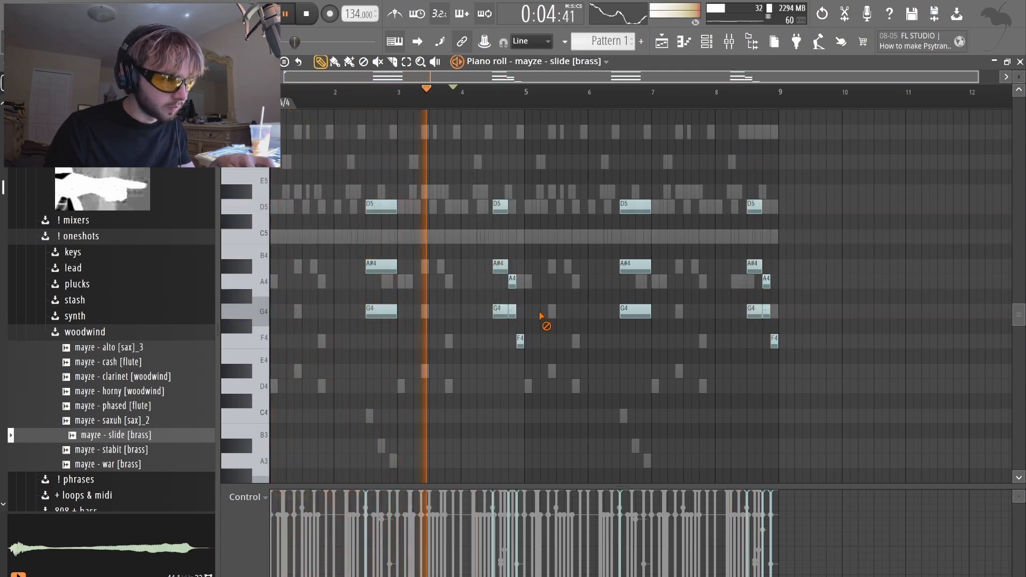
- Add an A#5 octave copy to the bar 6 brass chord and G5 and A#5 copies to the bar 2 chord
left_click(636, 267)
key("ctrl+Up")
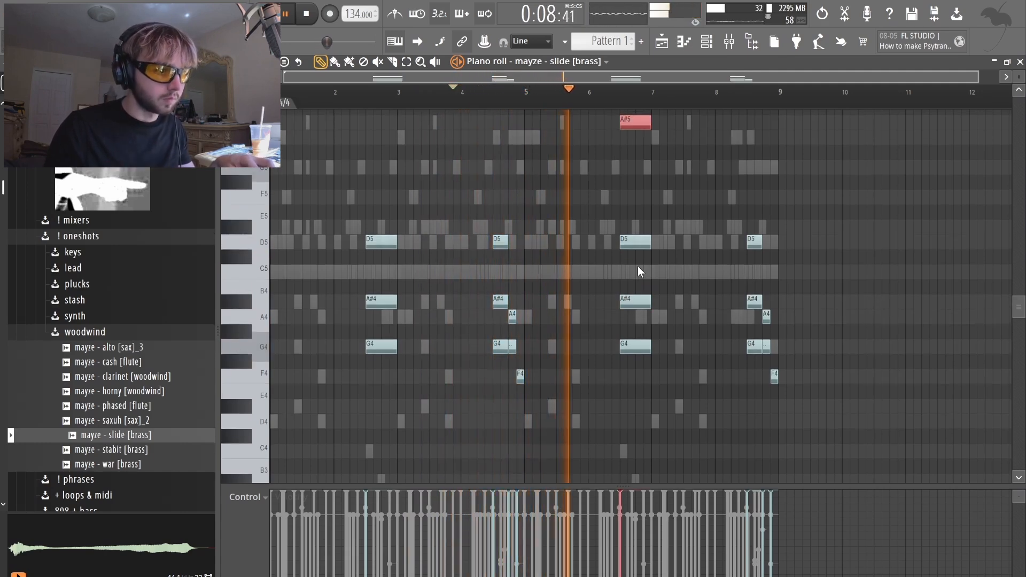
left_click(436, 296)
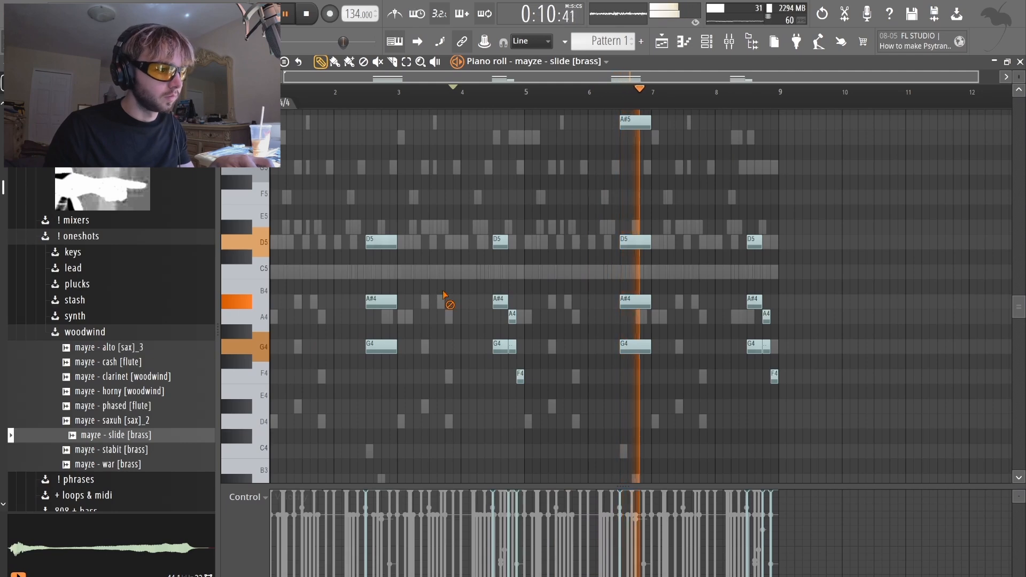
left_click(373, 345)
key("ctrl+Up")
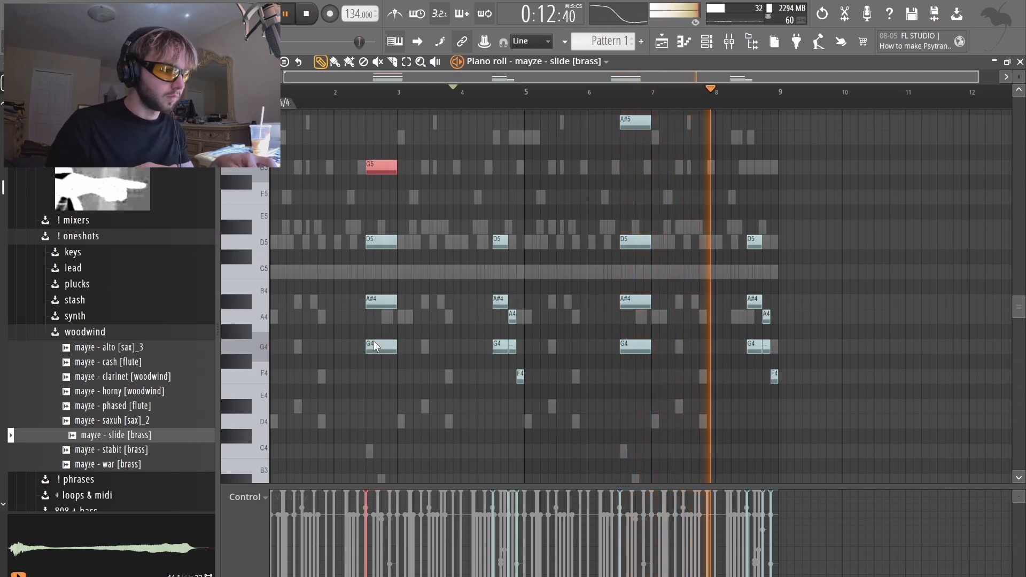
left_click(380, 302)
key("ctrl+Up")
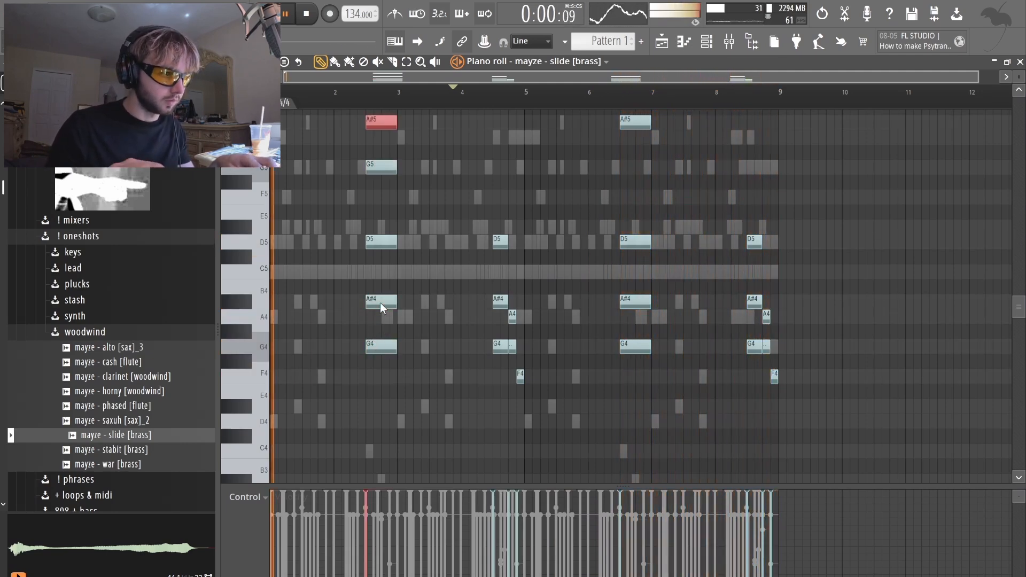
- Add a G5 octave copy of the G4 note to the bar 6 brass chord
scroll(615, 344, "up", 1)
left_click(636, 344)
key("ctrl+Up")
key("ctrl+a")
left_click_drag(627, 197, 631, 214)
right_click(690, 229)
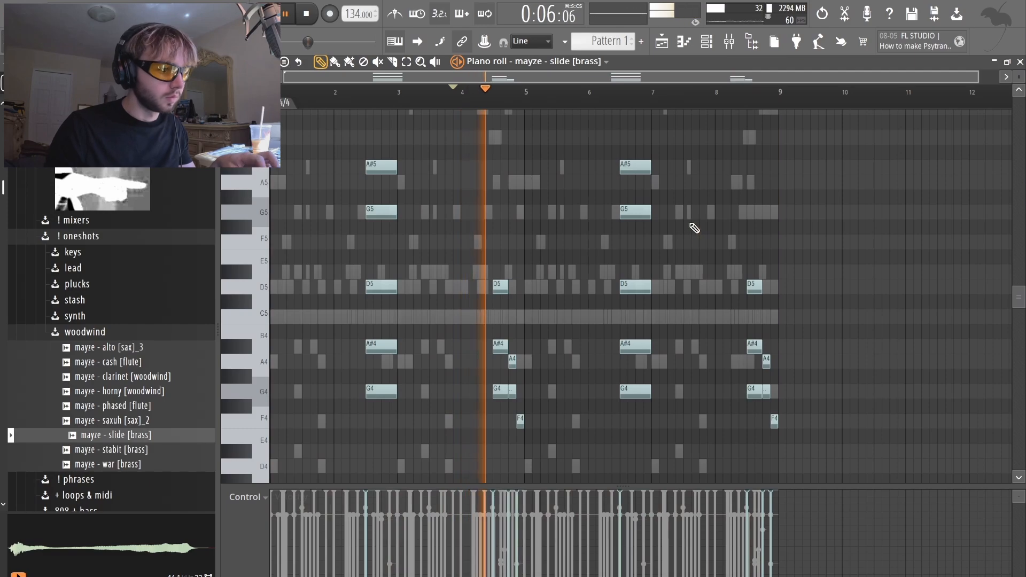
key("ctrl+a")
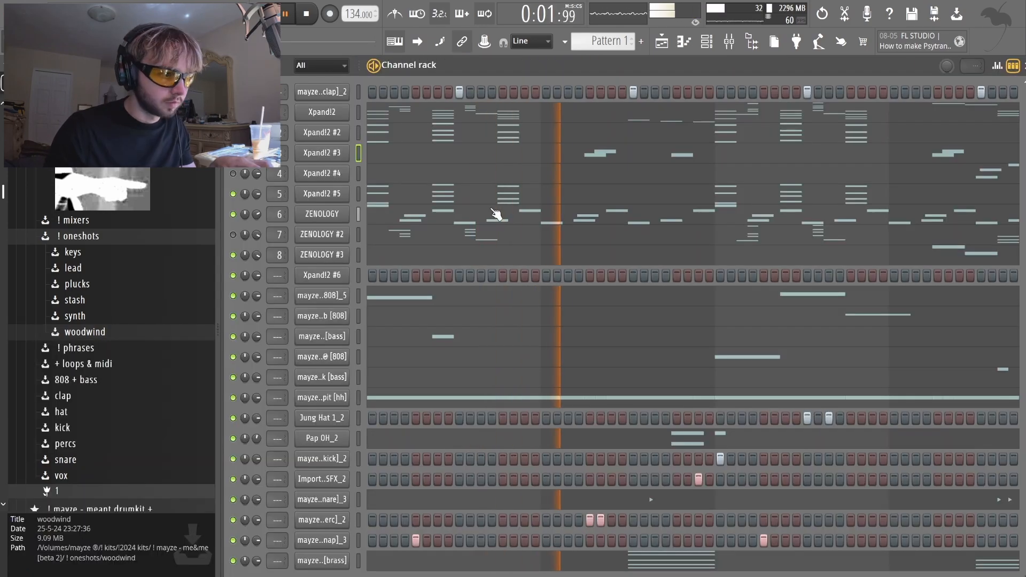
- Vary bar 1 of the ZENOLOGY melody by halving the opening A5, adding a short F5 and lowering the second D#5 to D5
left_click(341, 217)
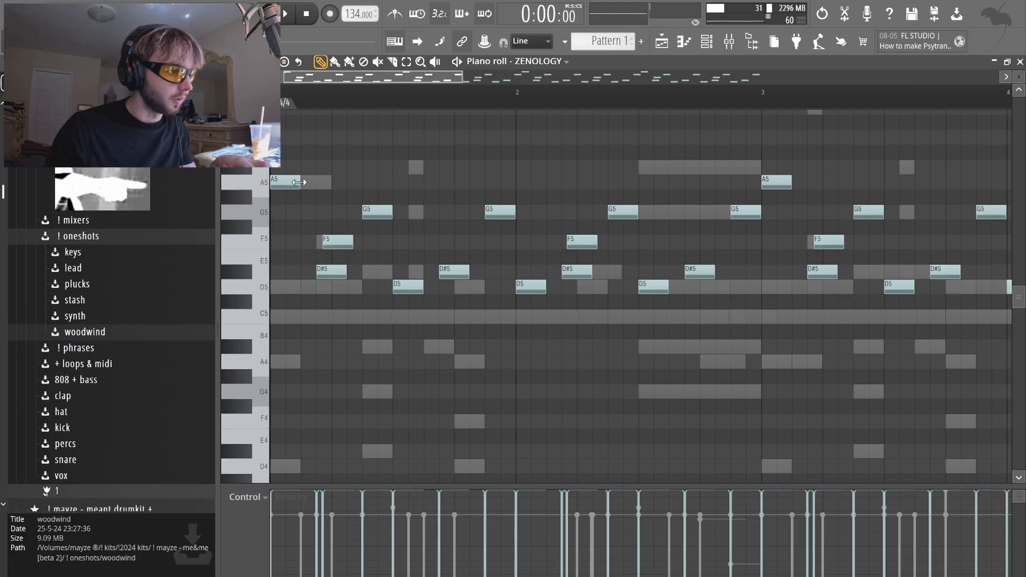
left_click_drag(299, 182, 285, 183)
left_click(416, 242)
key("space")
key("space")
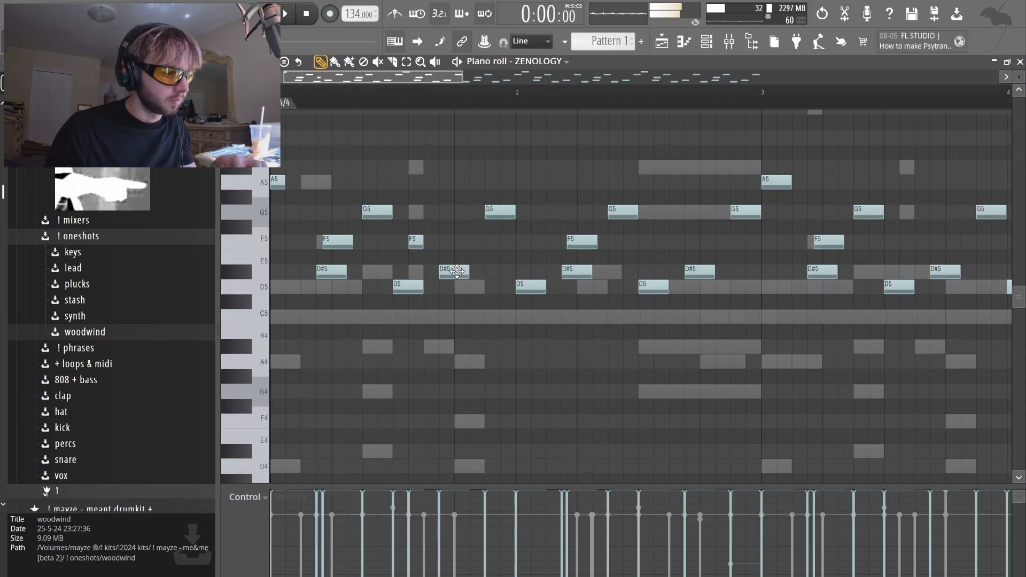
left_click_drag(457, 271, 458, 286)
key("space")
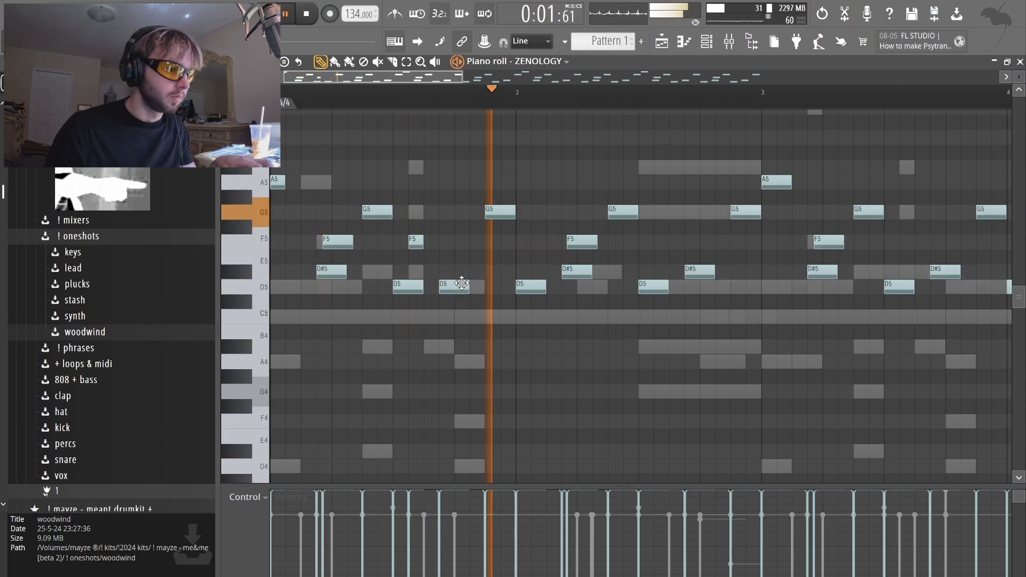
- Rework late bar 2 of the ZENOLOGY melody with a D5 and an F5, and repeat the revised two bars through bar 8
scroll(663, 291, "down", 2)
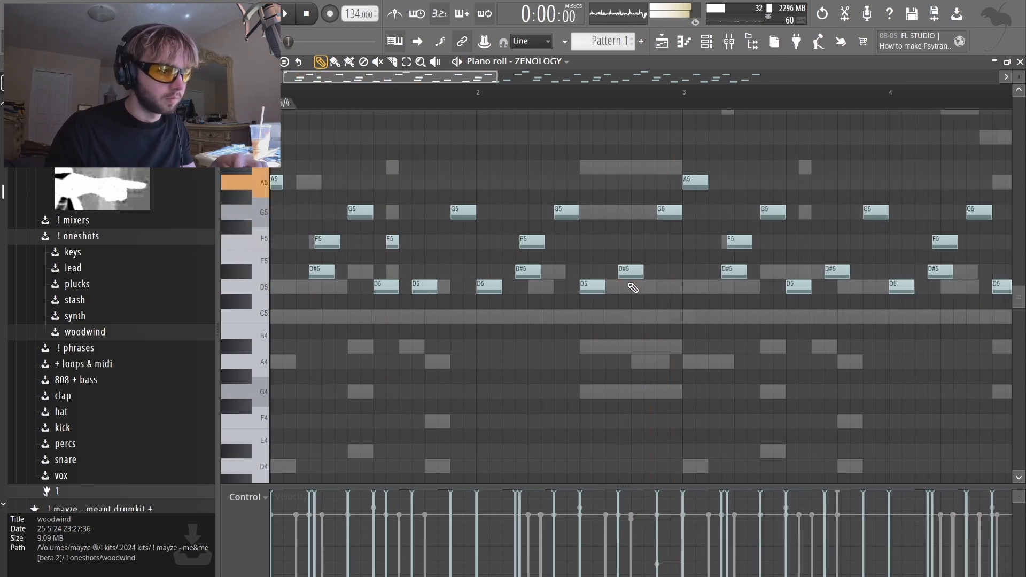
scroll(616, 320, "down", 1)
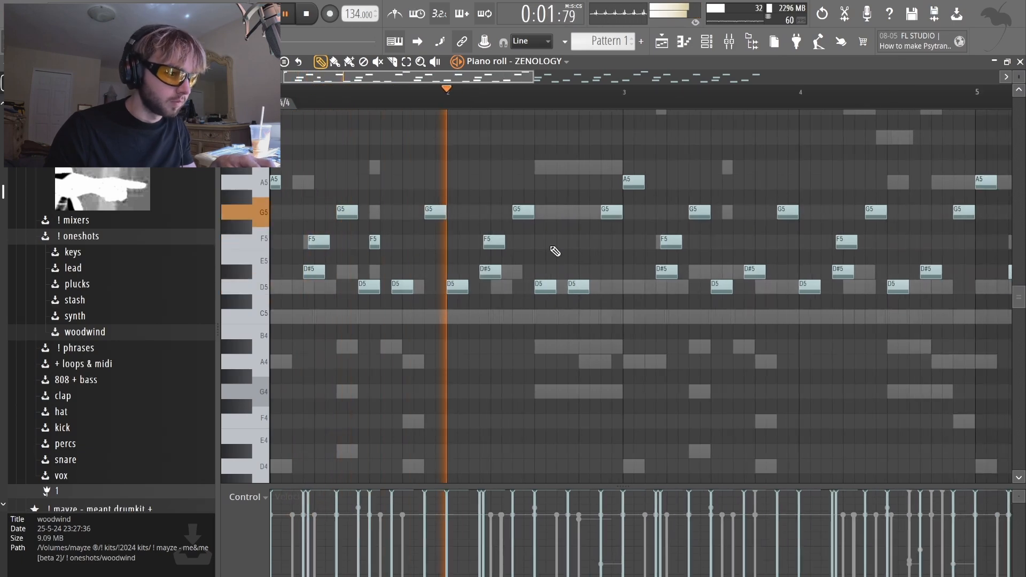
scroll(592, 352, "down", 1)
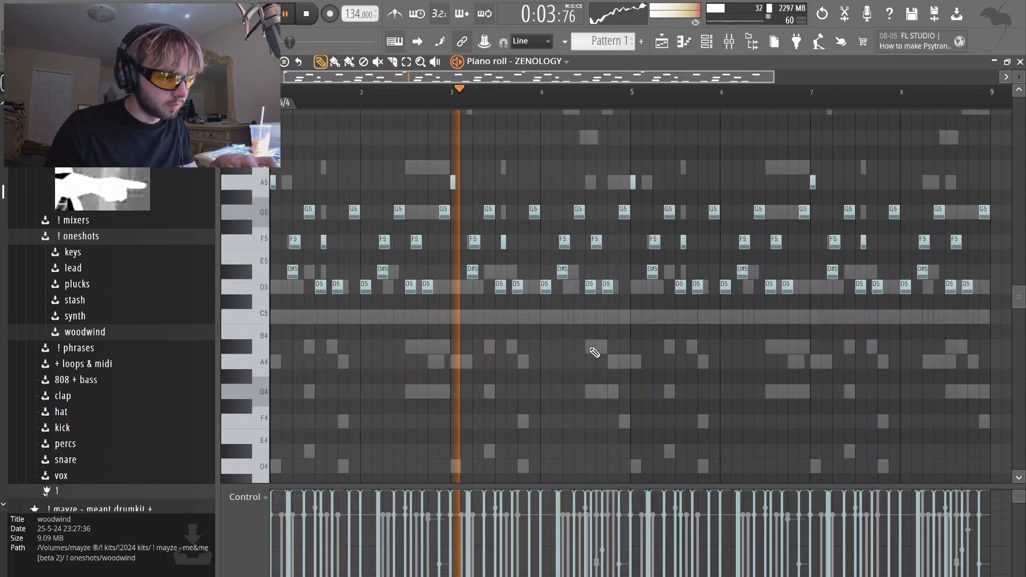
scroll(592, 353, "up", 3)
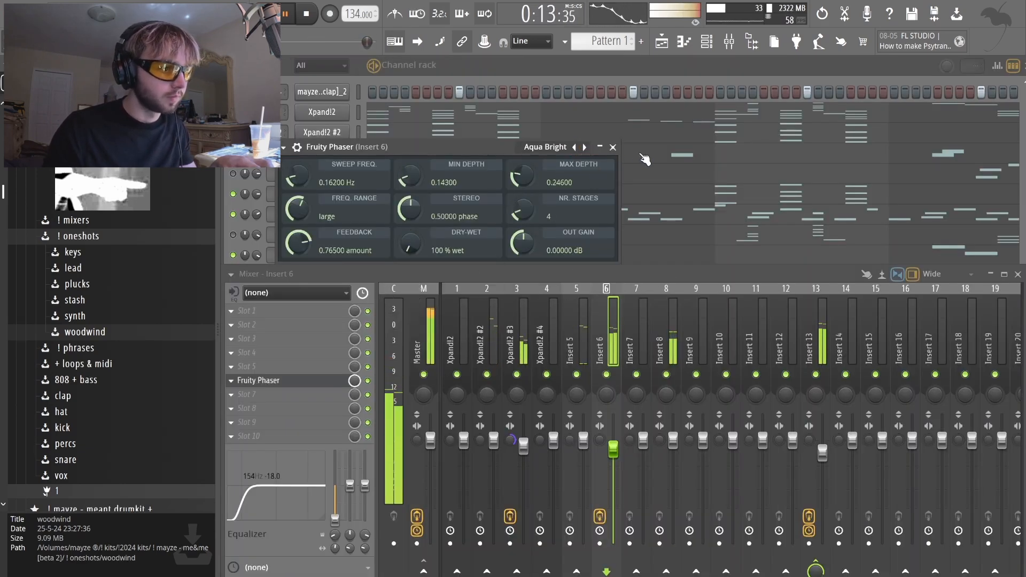
- Reopen the Fruity Phaser on mixer Insert 6 and step through its presets past Aqua Nice and Deep Fish
left_click(613, 148)
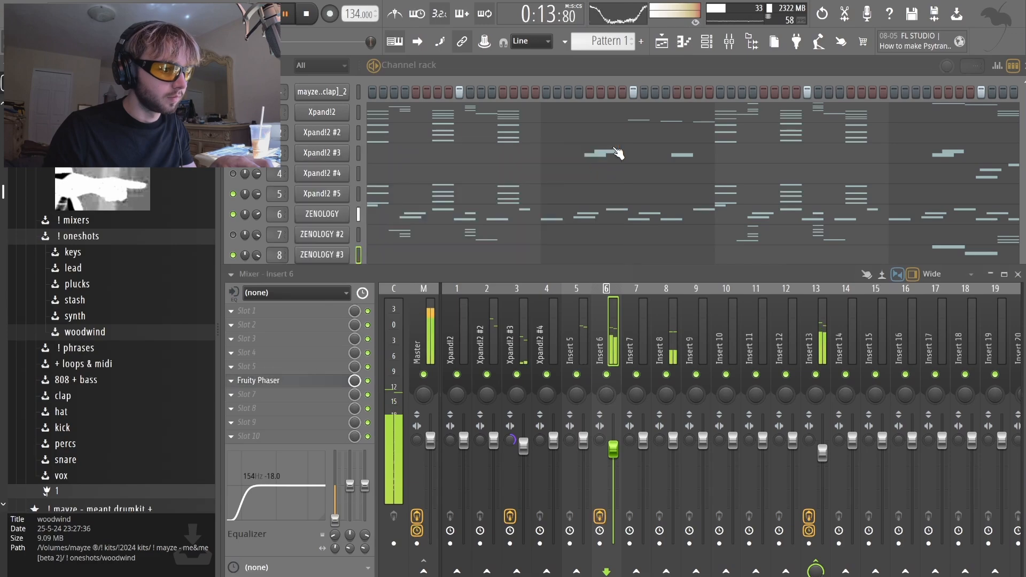
left_click(332, 381)
left_click(586, 147)
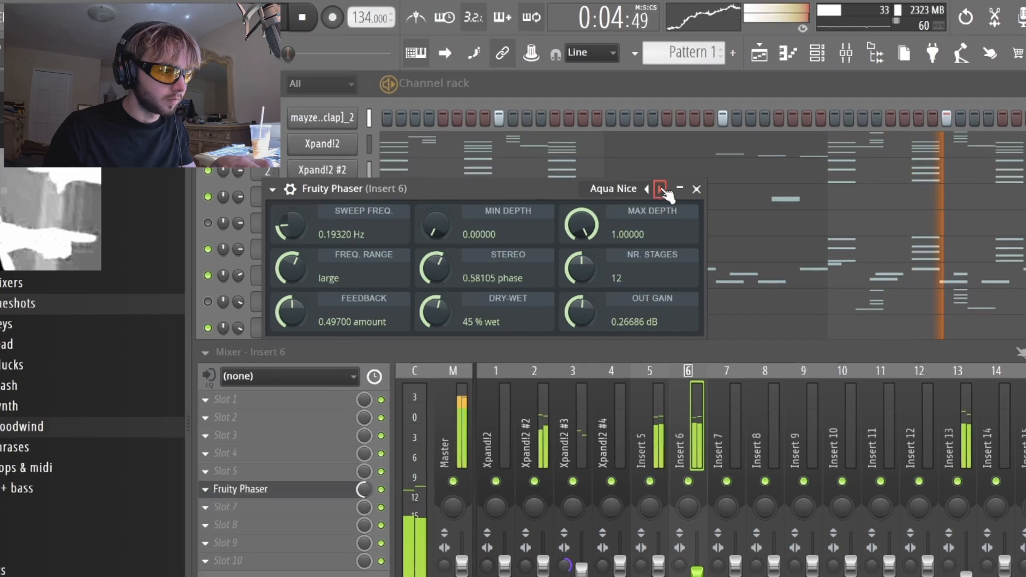
left_click(624, 169)
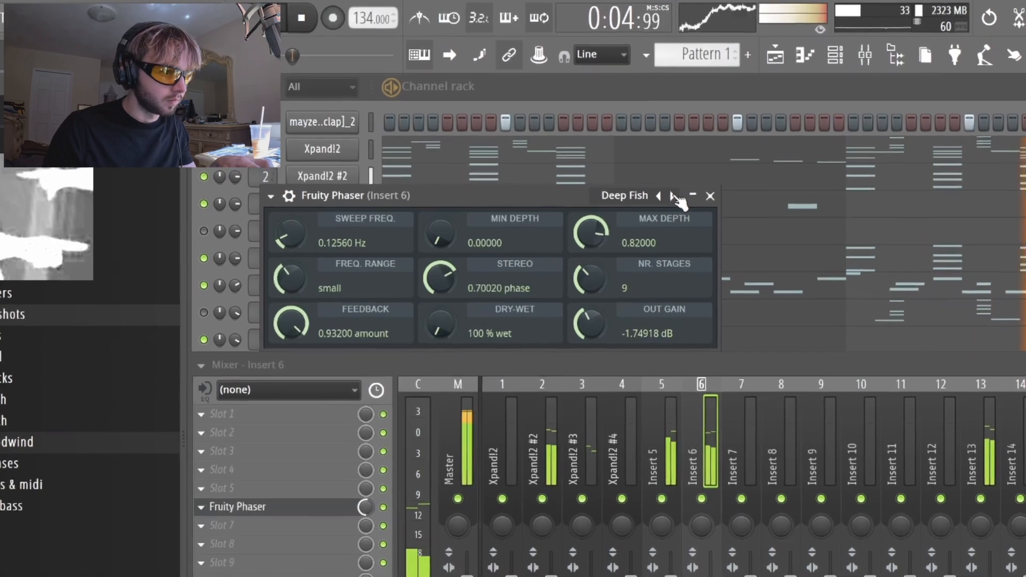
left_click(673, 196)
left_click(673, 196)
left_click(673, 196)
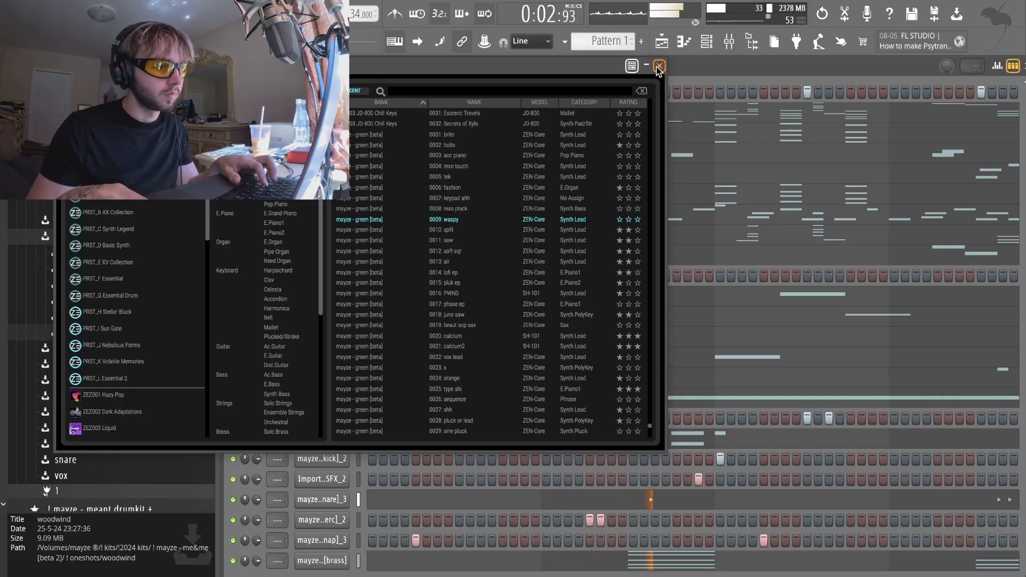
- Use the waspy preset for the ZENOLOGY #3 lead and fill its pattern with repeating C5 and D5 notes through bar 5
left_click(659, 66)
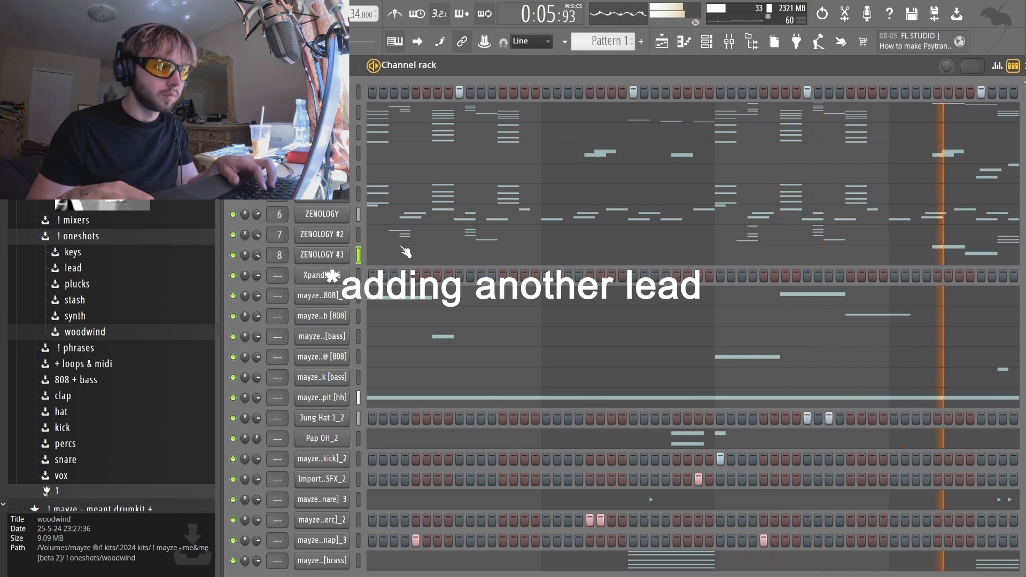
left_click(386, 262)
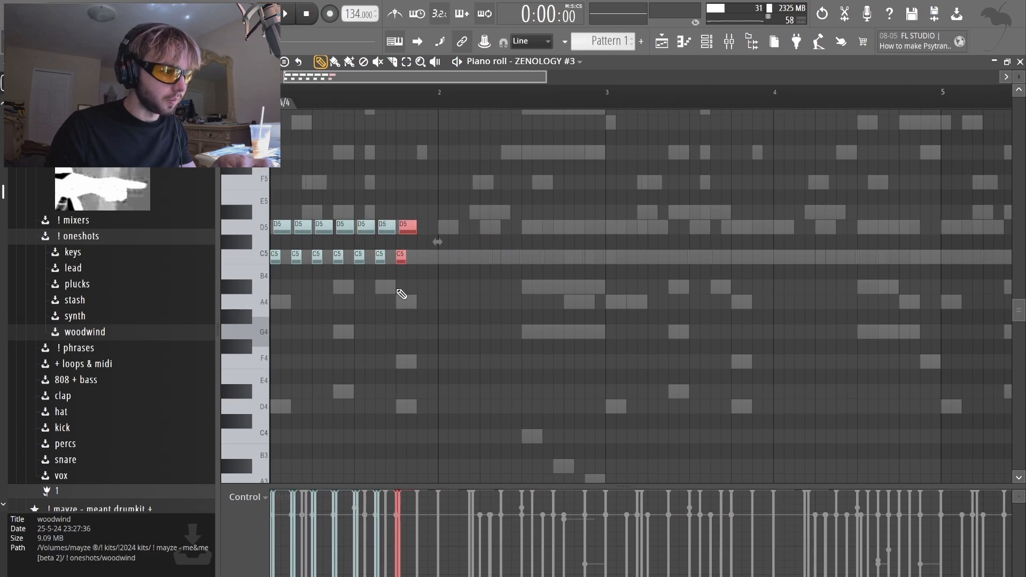
key("space")
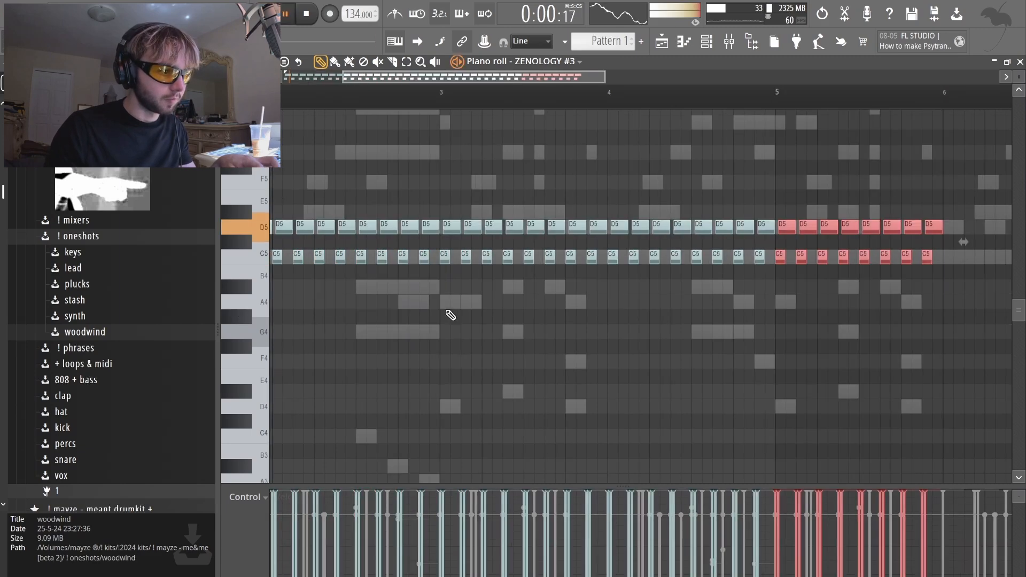
scroll(447, 312, "down", 5)
right_click(446, 310)
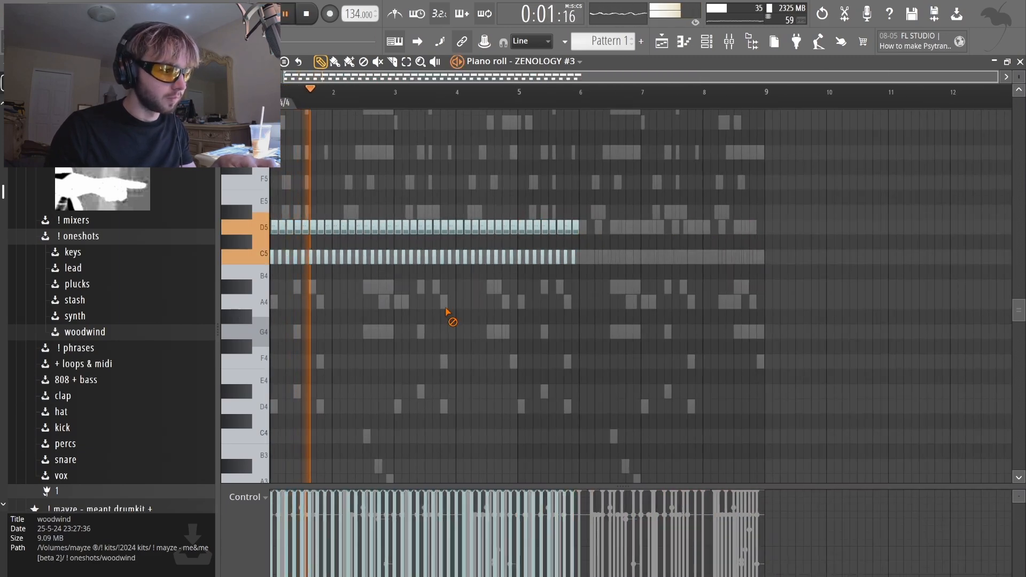
- Duplicate the bar 5 notes of the ZENOLOGY #3 lead through the end of bar 8
left_click_drag(643, 204, 520, 277)
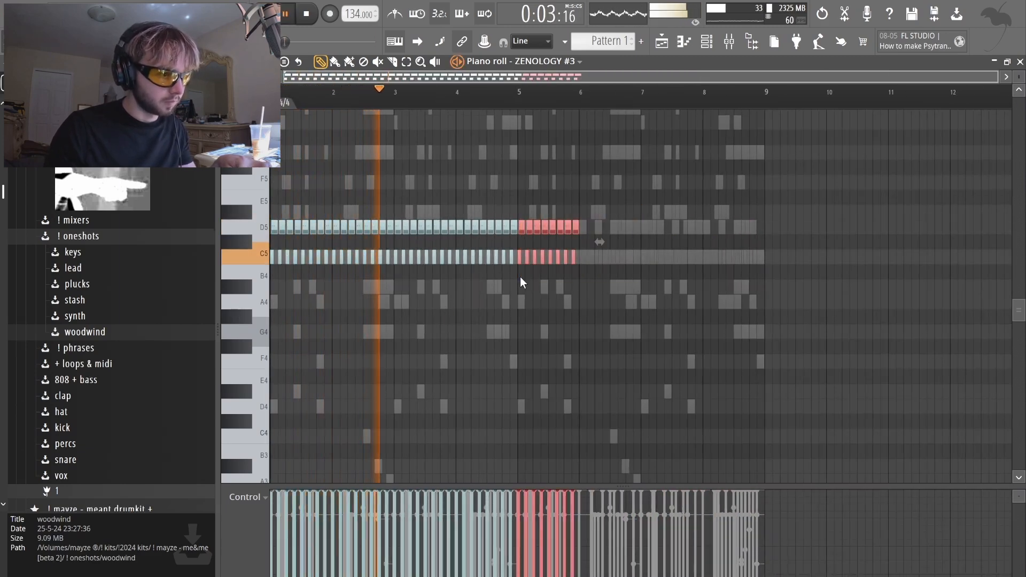
key("ctrl+b")
key("ctrl+b")
- Lower two consecutive D5 notes late in bar 4 of the ZENOLOGY #3 lead to A# and A
scroll(495, 287, "up", 5)
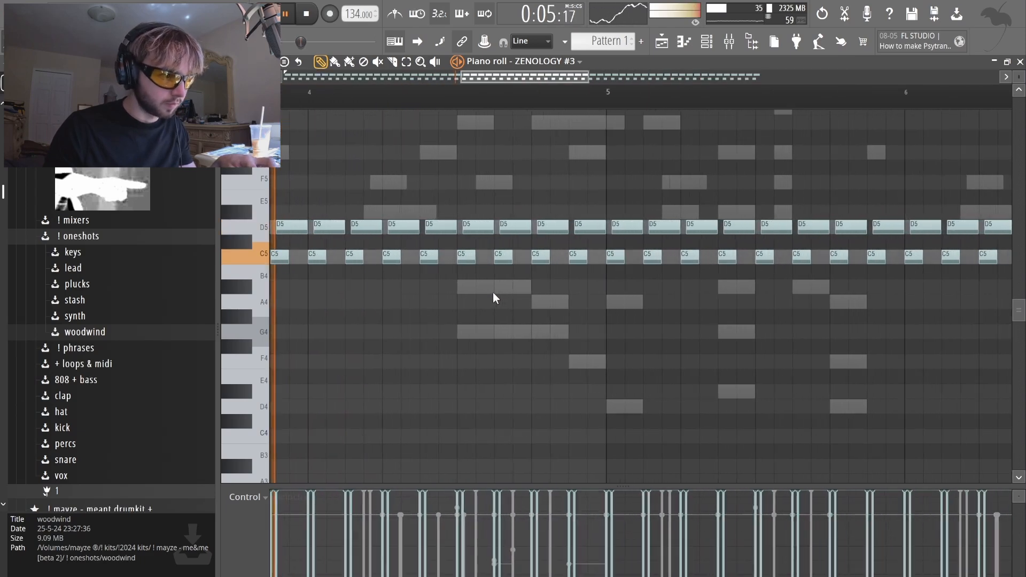
left_click_drag(520, 228, 521, 273)
key("space")
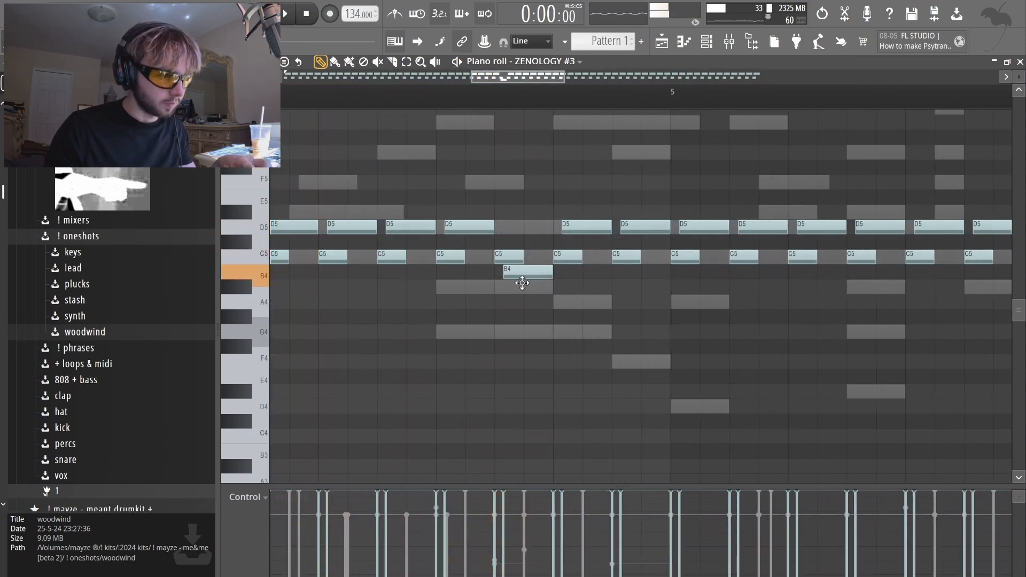
left_click_drag(577, 227, 577, 308)
- Raise the ZENOLOGY #3 lead one octave, with the second halves of bars 2 and 6 cleared and the bar 4 ending repeated in bar 8
key("space")
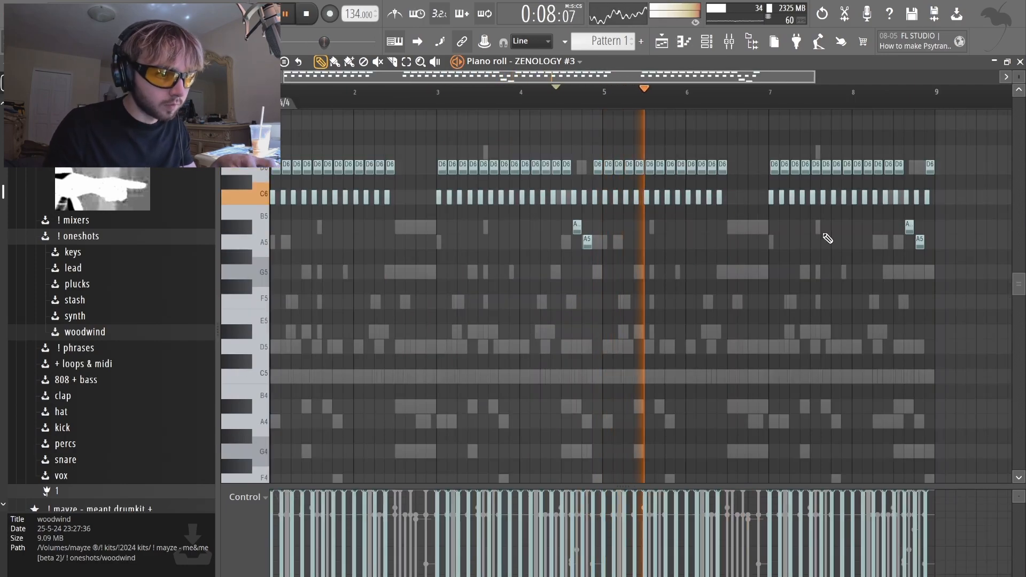
scroll(834, 239, "up", 2)
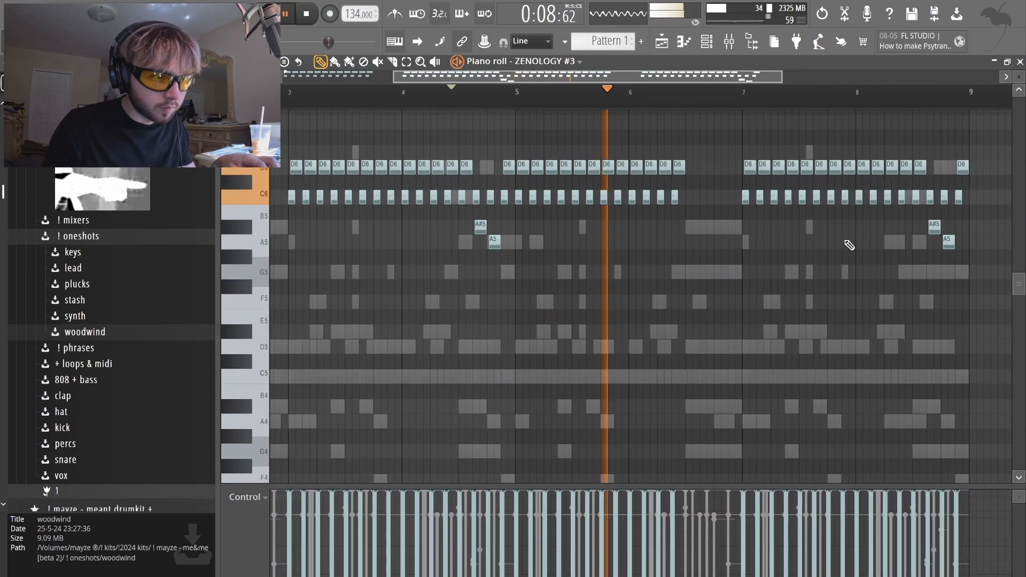
scroll(914, 192, "up", 3)
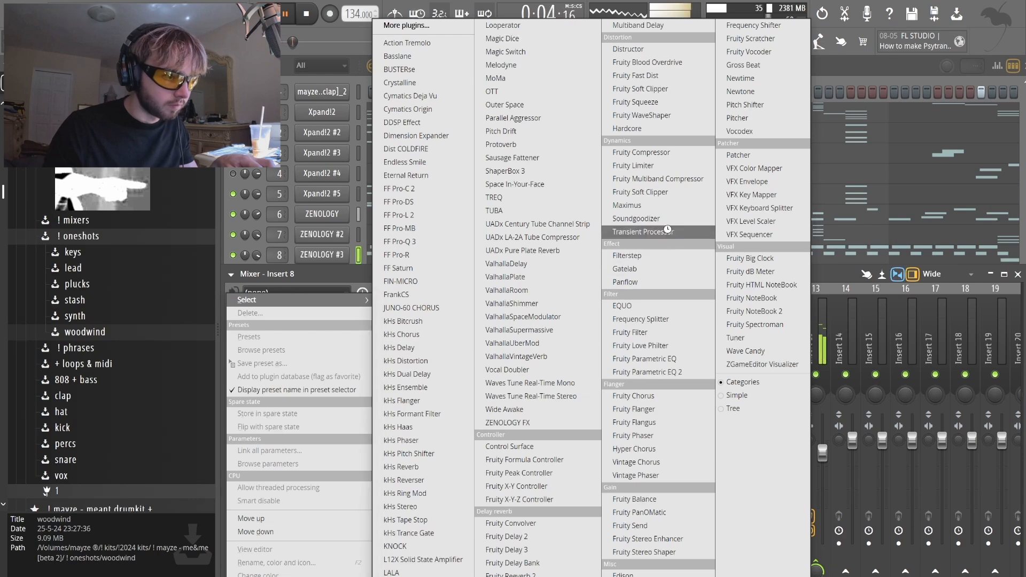
- Try the Transient Processor effect on mixer insert 8 and dismiss the trial-plugin warning
left_click(668, 231)
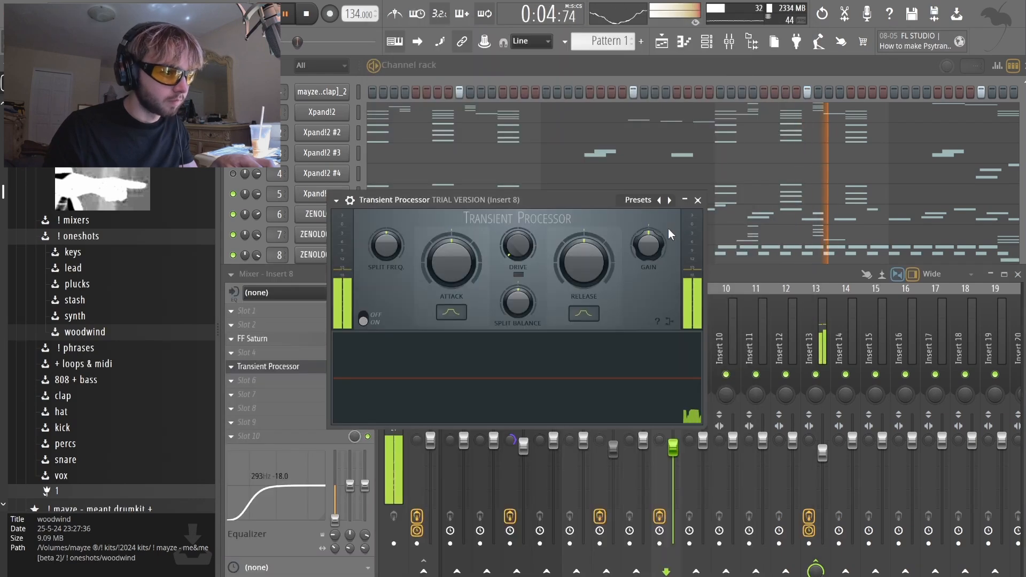
left_click(697, 200)
key("super+Tab")
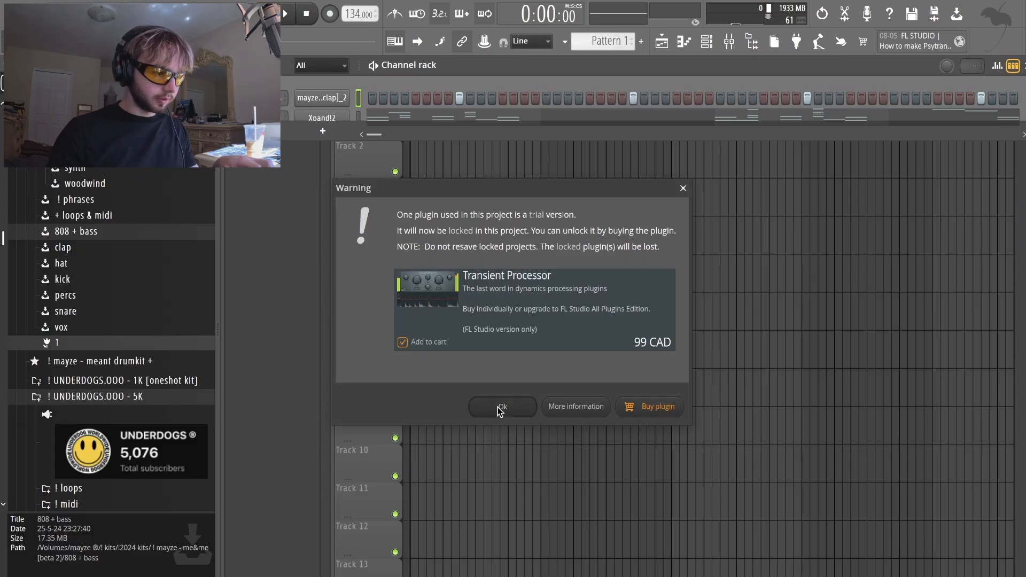
left_click(501, 408)
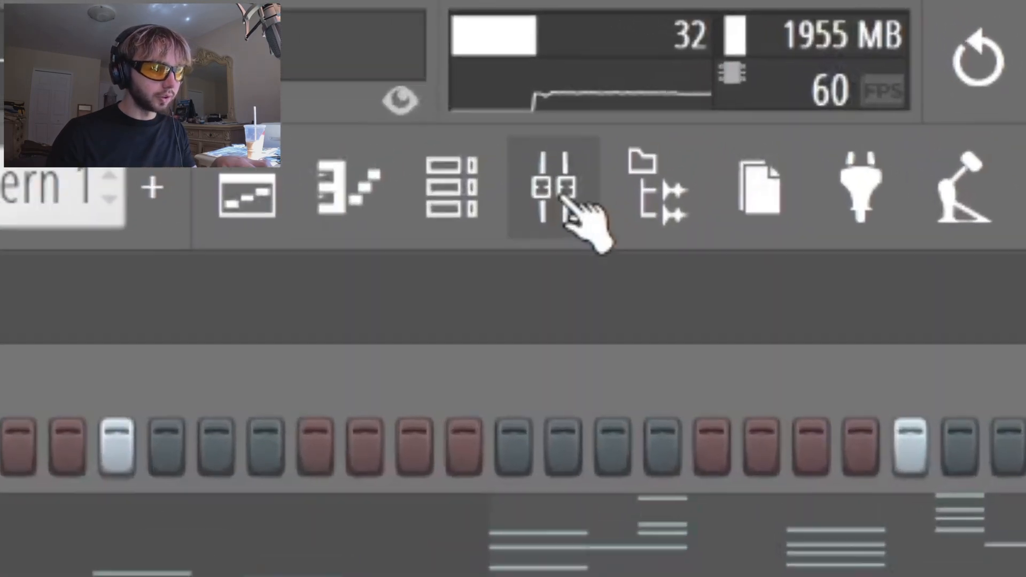
- Route the clap, 808, bass, and drum channels to individual mixer tracks starting at insert 15
left_click(728, 42)
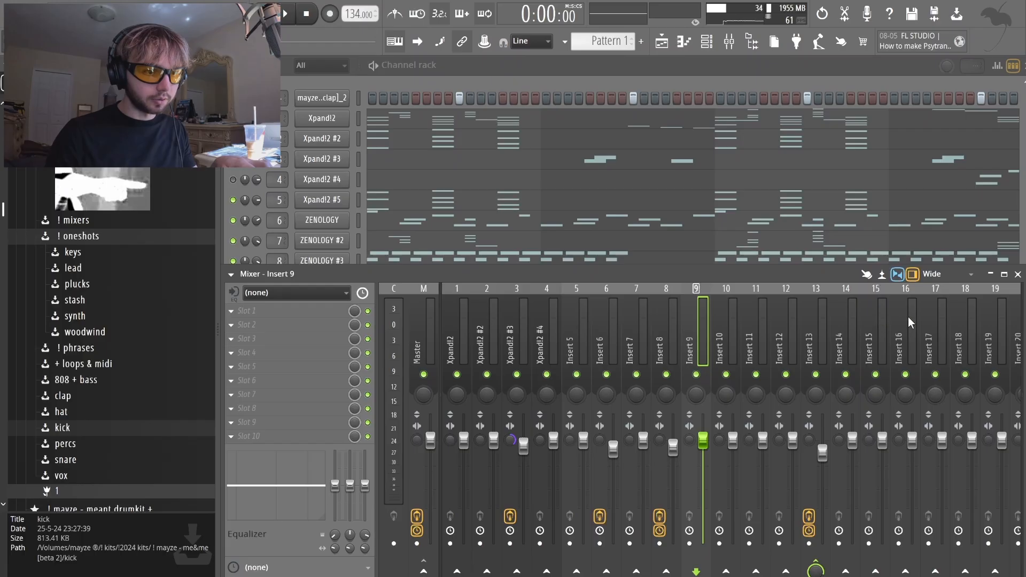
left_click(909, 317)
scroll(908, 316, "down", 3)
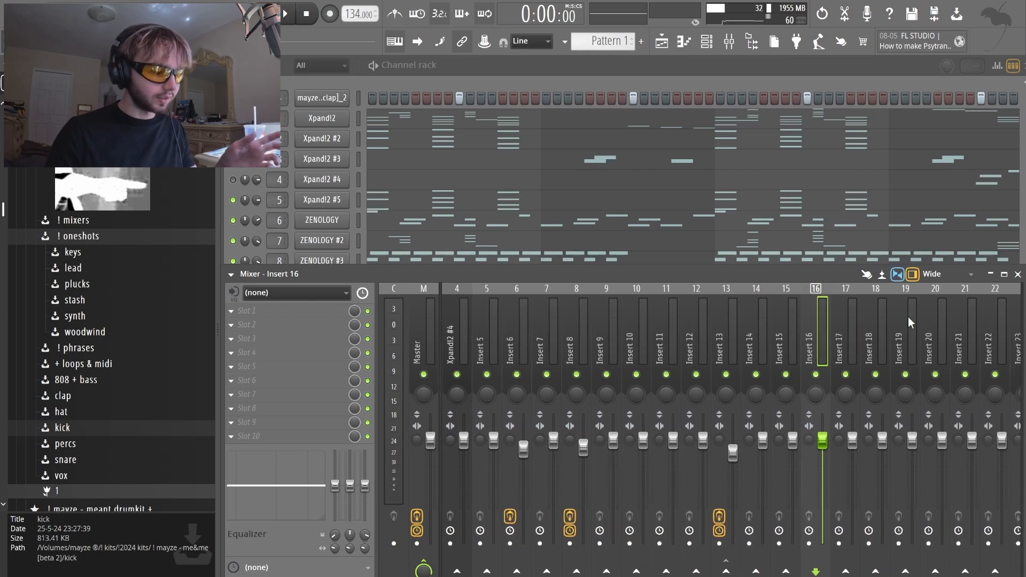
key("shift+super+l")
scroll(908, 316, "down", 6)
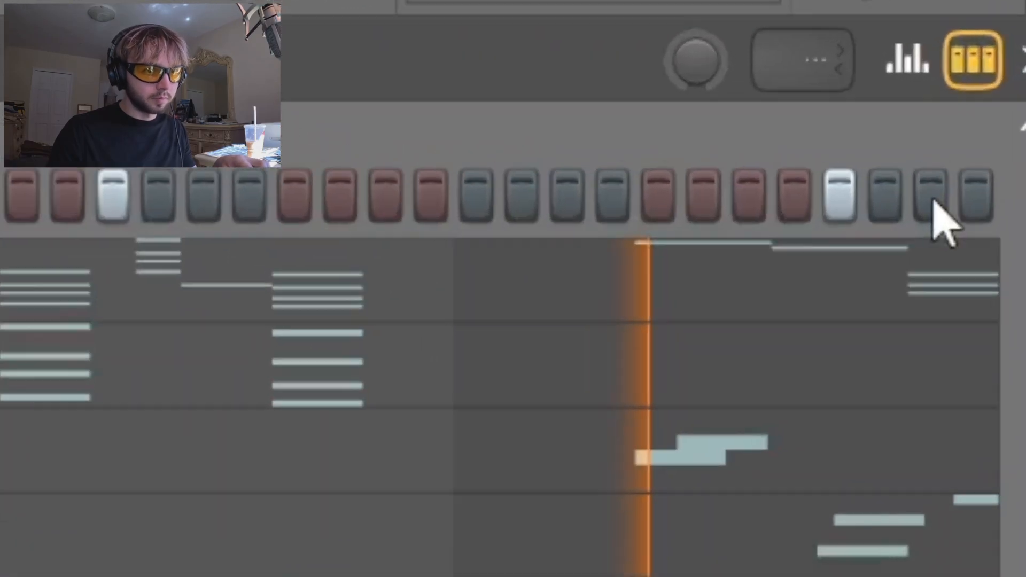
- Add an extra clap two steps after the bar 4 clap and check it in the clap's piano roll
left_click(933, 202)
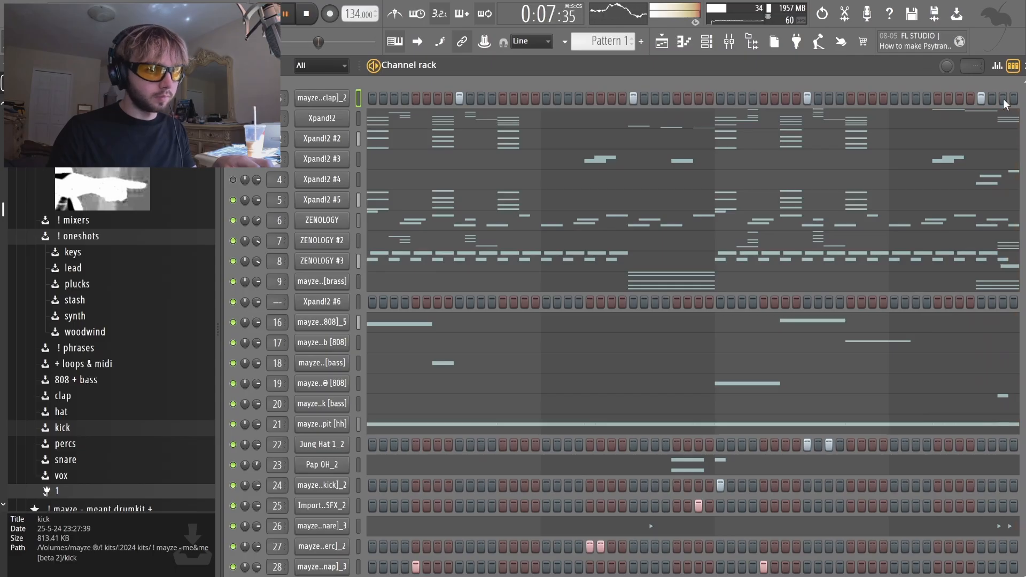
left_click(684, 43)
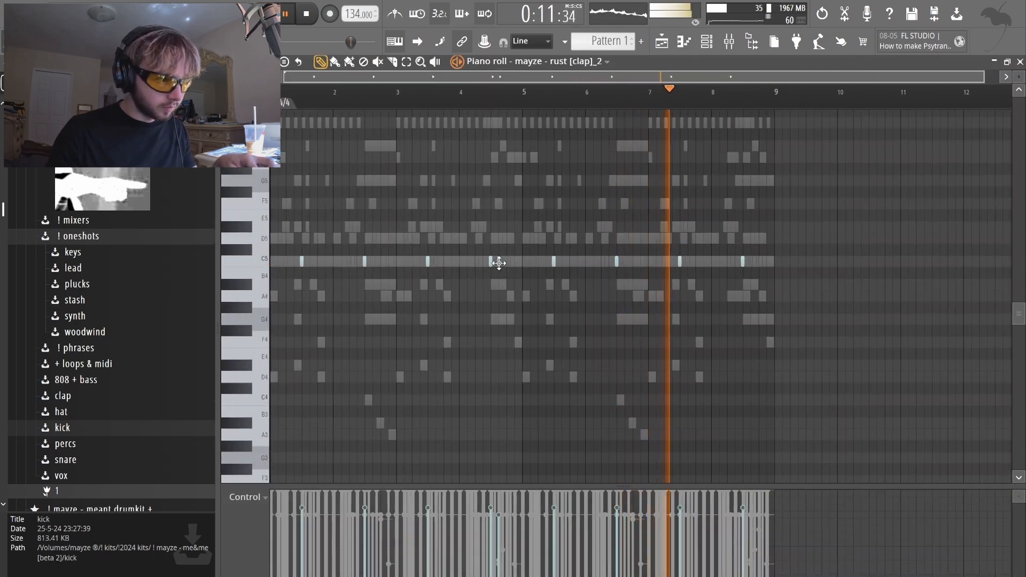
scroll(771, 275, "up", 4)
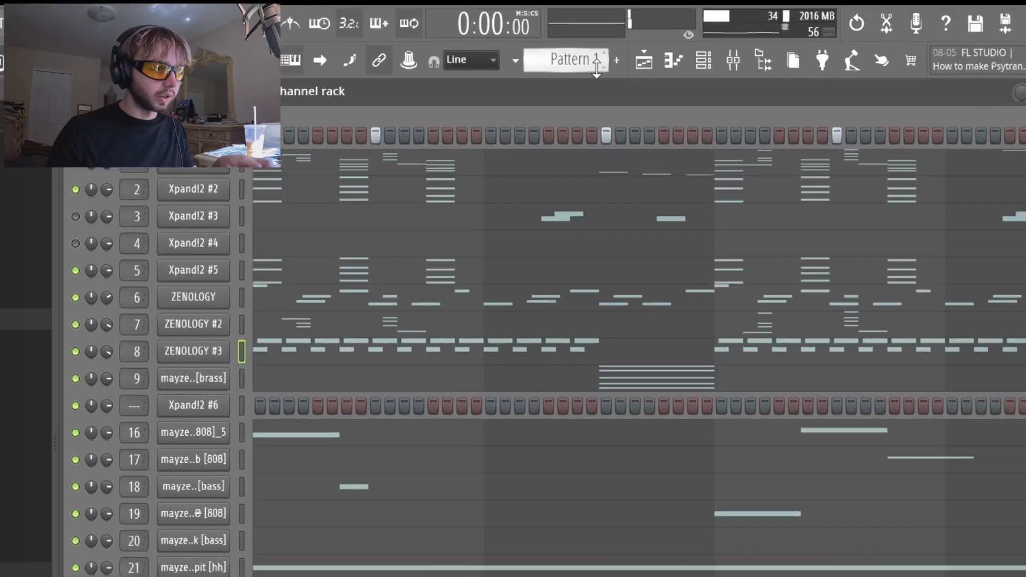
- Split Pattern 1 by channel and arrange the resulting patterns on separate playlist tracks through bar 72, with some sections muted
left_click(591, 60)
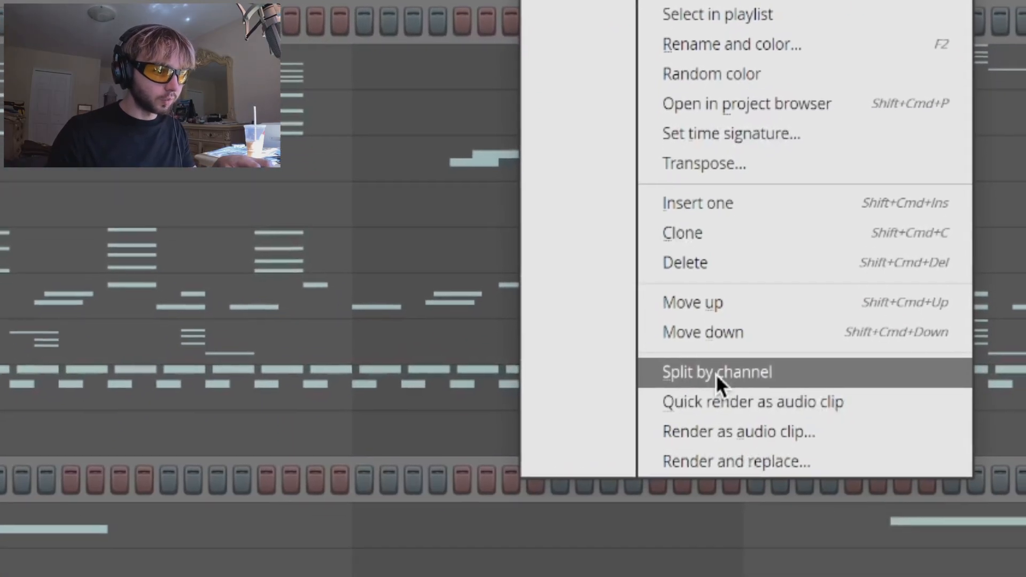
left_click(716, 374)
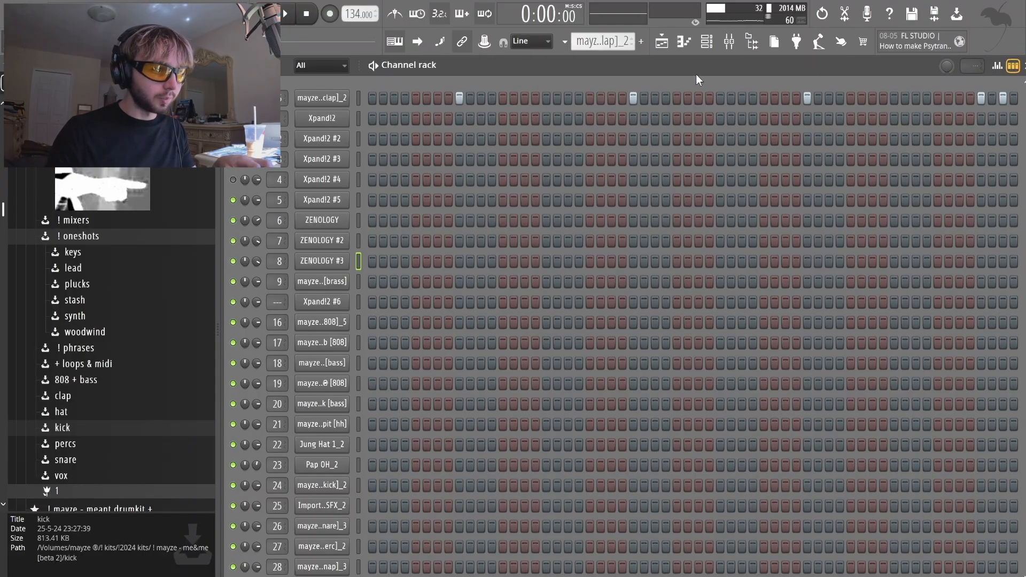
left_click(662, 43)
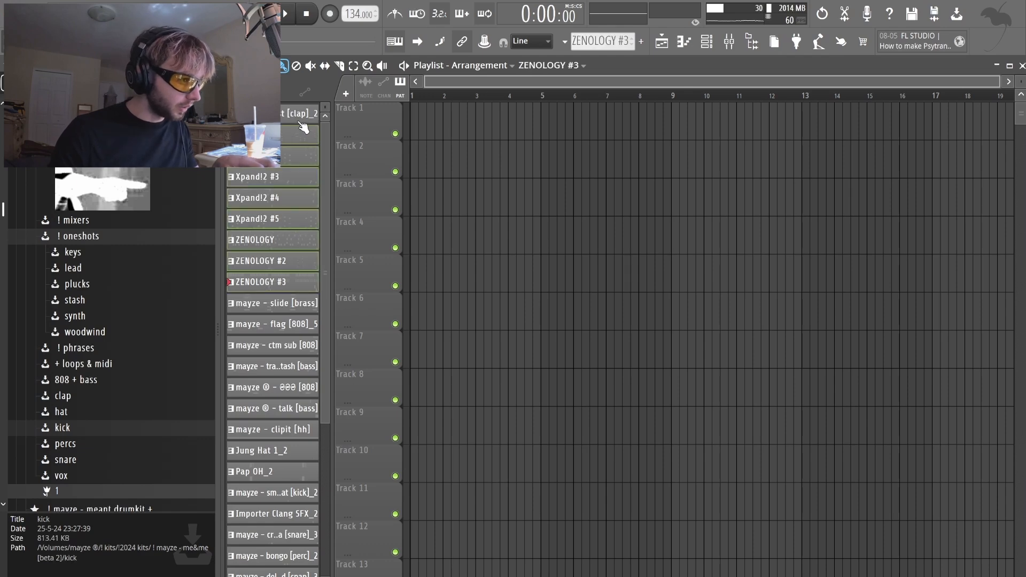
left_click_drag(472, 95, 426, 128)
left_click(795, 196, "super")
left_click(599, 163, "super")
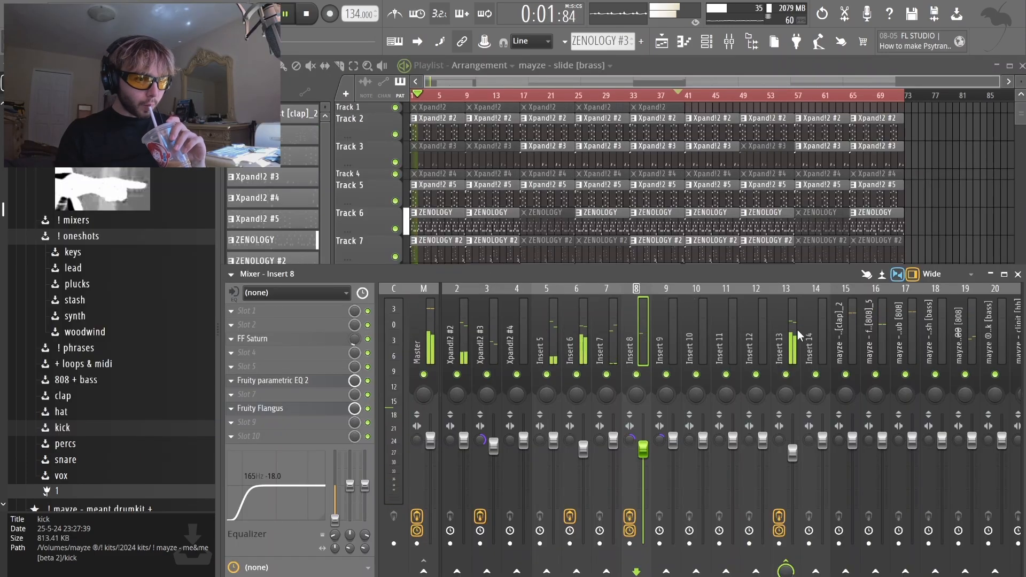
- Inspect the effect chain of mixer insert 13 and select the 808 track on insert 19
left_click(780, 342)
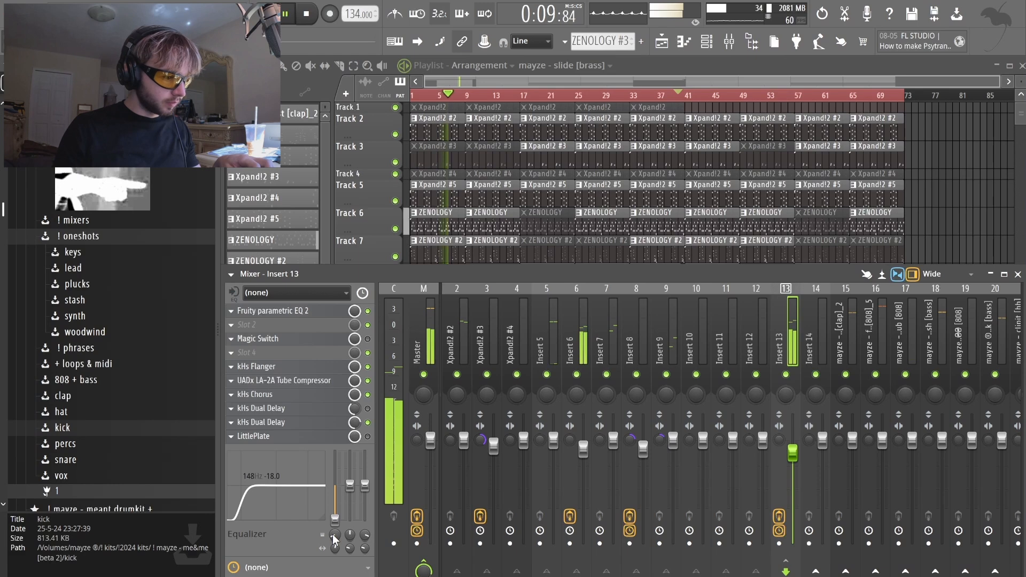
left_click(960, 340)
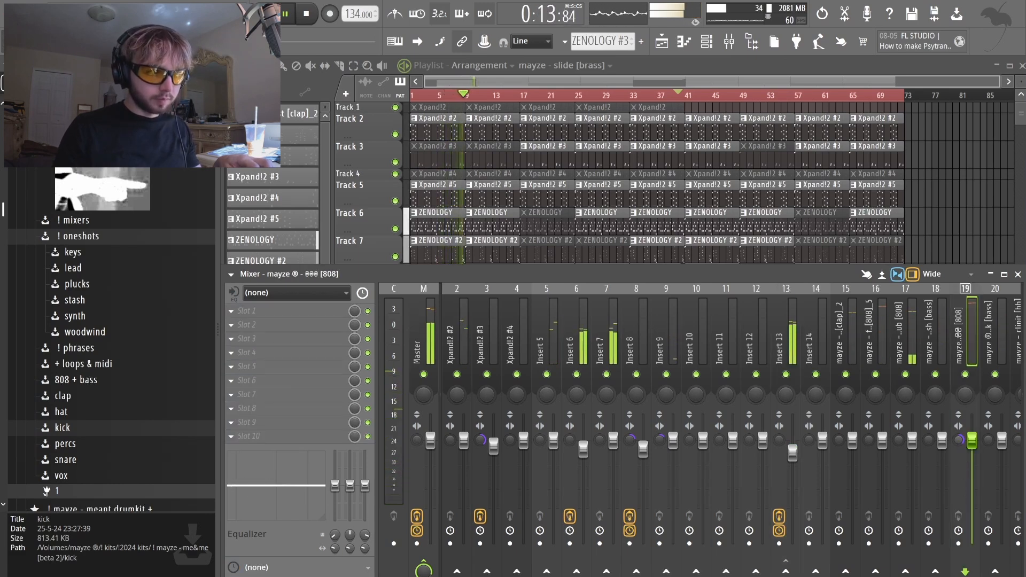